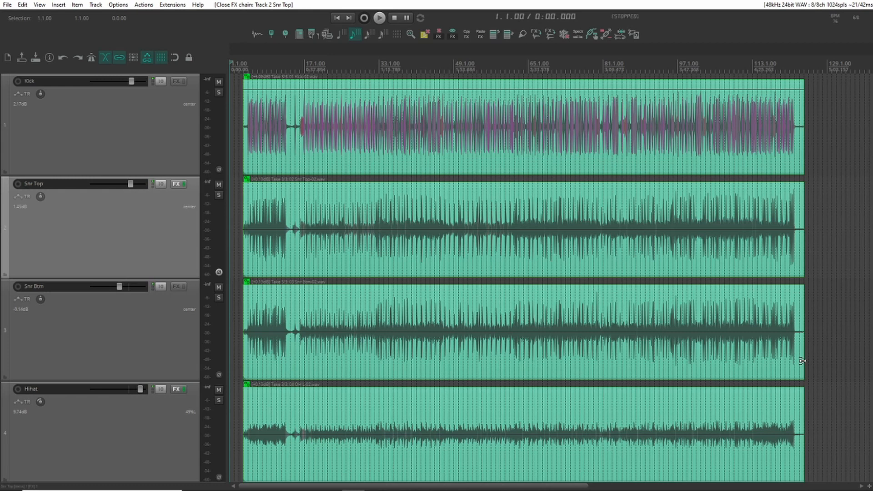
Look through the recorded drum tracks, from the kick and snare down to the cymbals and overheads.
click(118, 156)
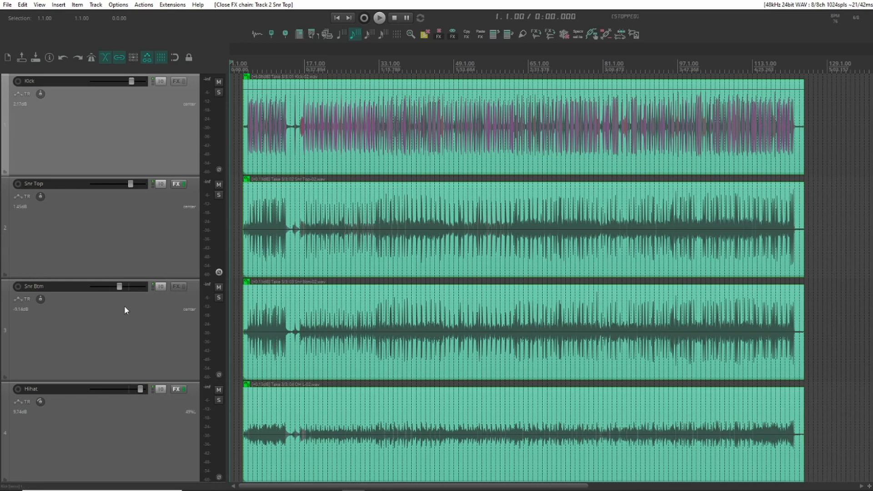
click(109, 222)
scroll(137, 282, down, 3)
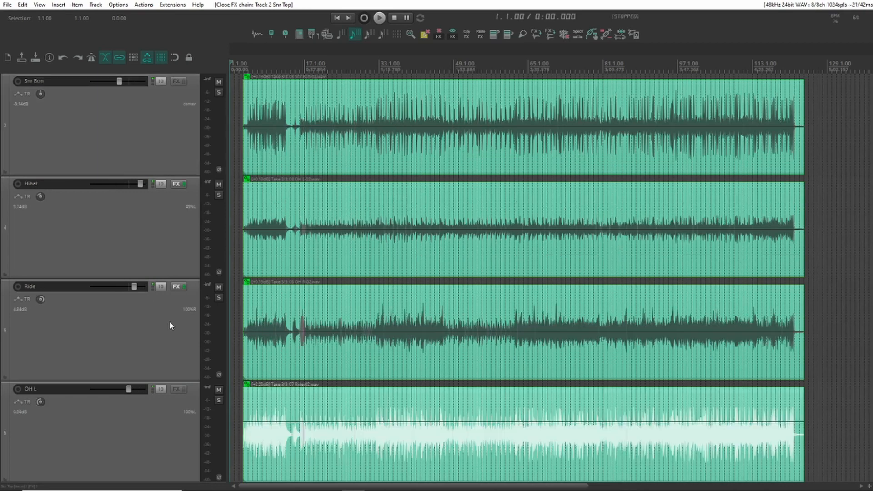
scroll(118, 317, down, 1)
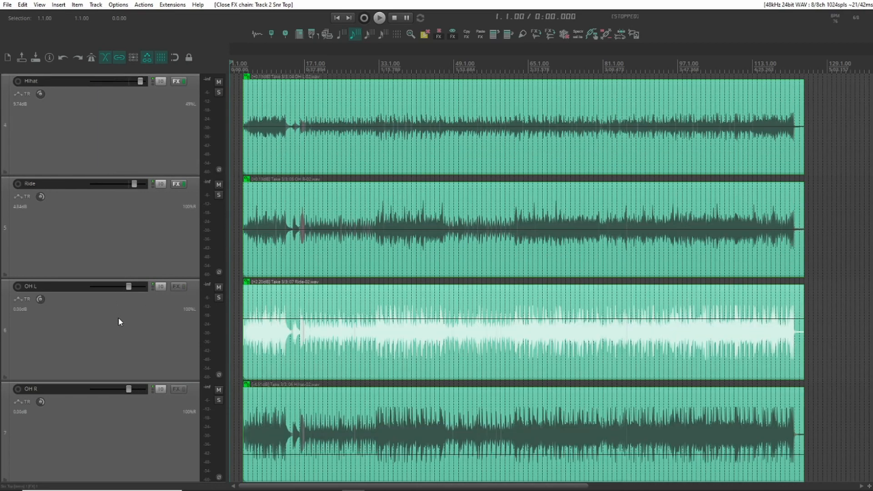
scroll(118, 317, down, 3)
scroll(118, 317, up, 6)
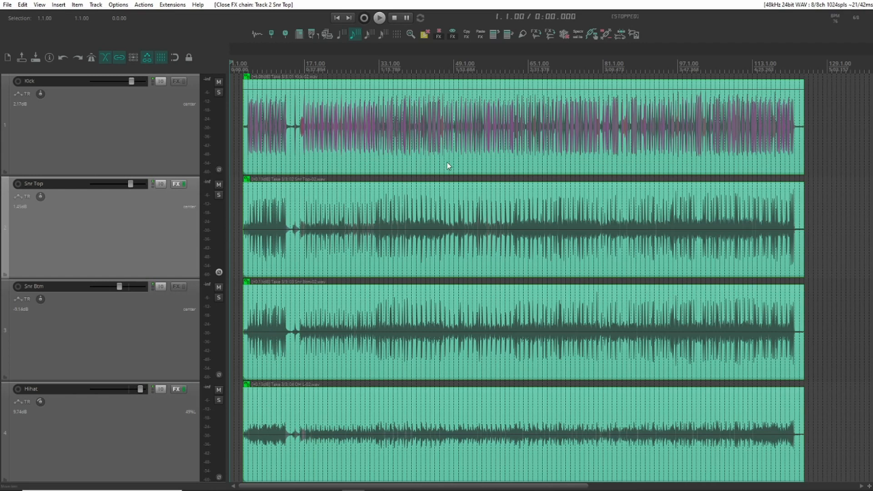
scroll(457, 312, down, 2)
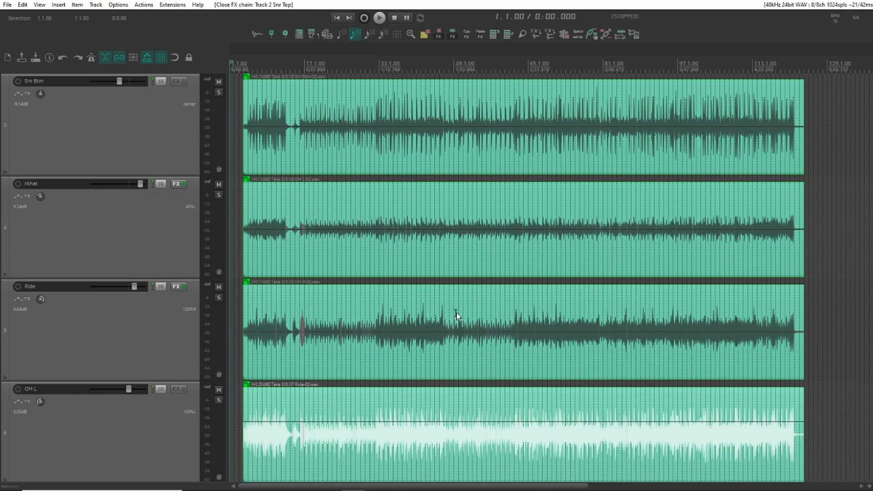
scroll(456, 312, up, 2)
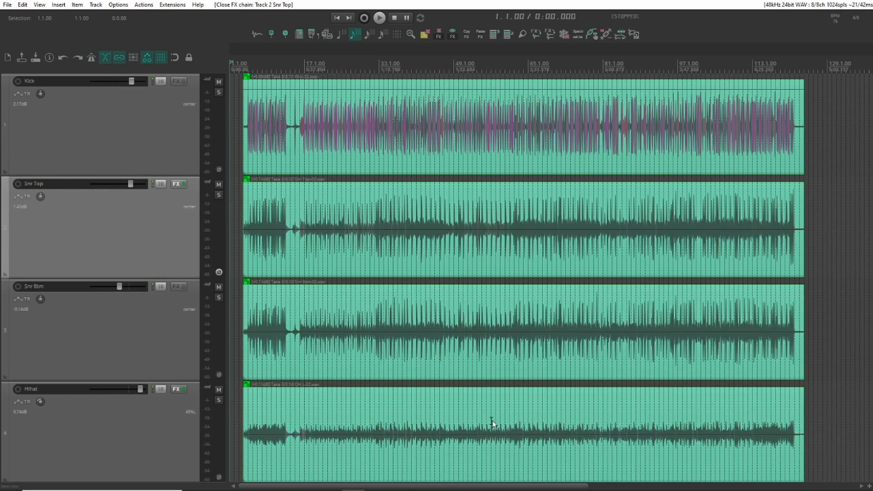
Inspect the Pro-Q 3 equalizer on the Snr Top and Hihat tracks and check the Ride track's effects.
click(176, 183)
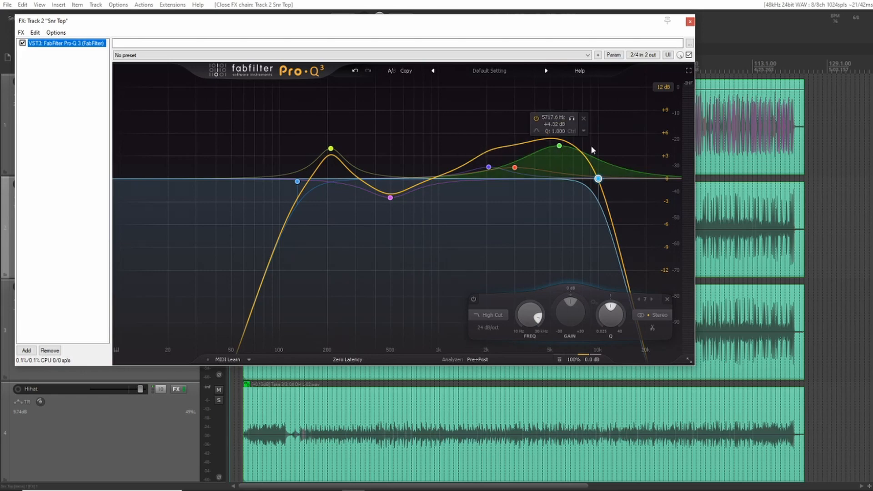
click(689, 22)
scroll(177, 187, down, 2)
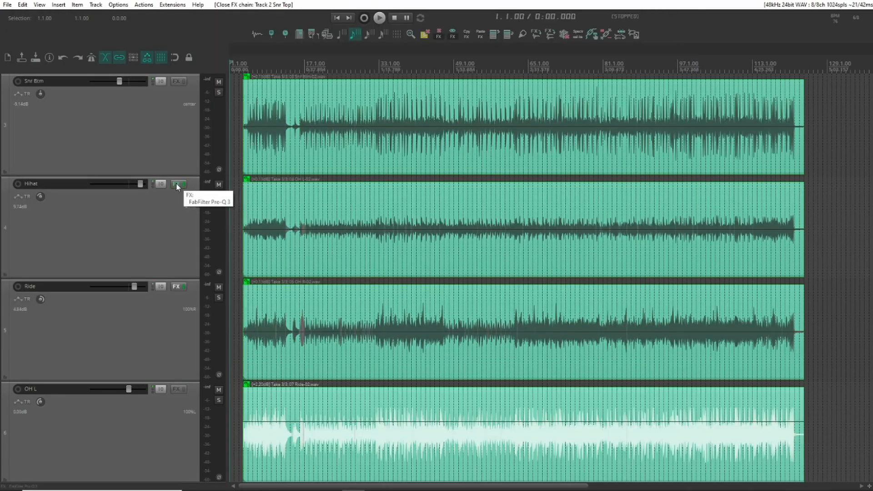
click(176, 183)
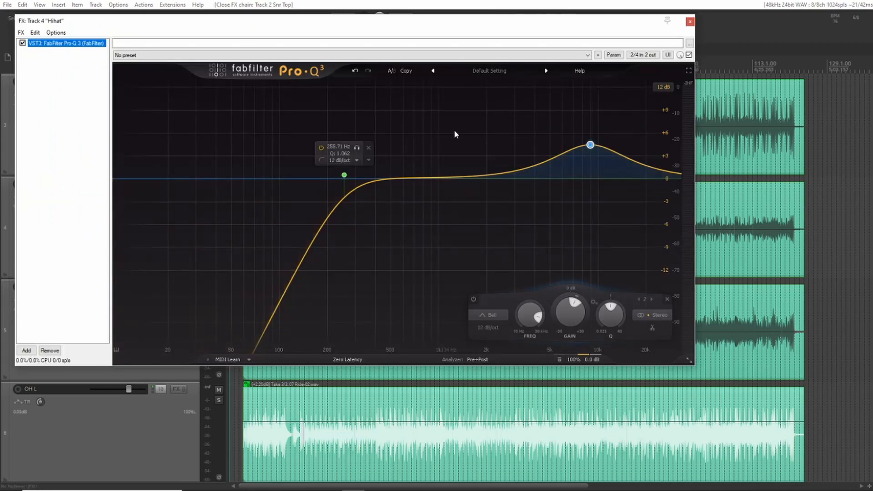
shift+click(175, 287)
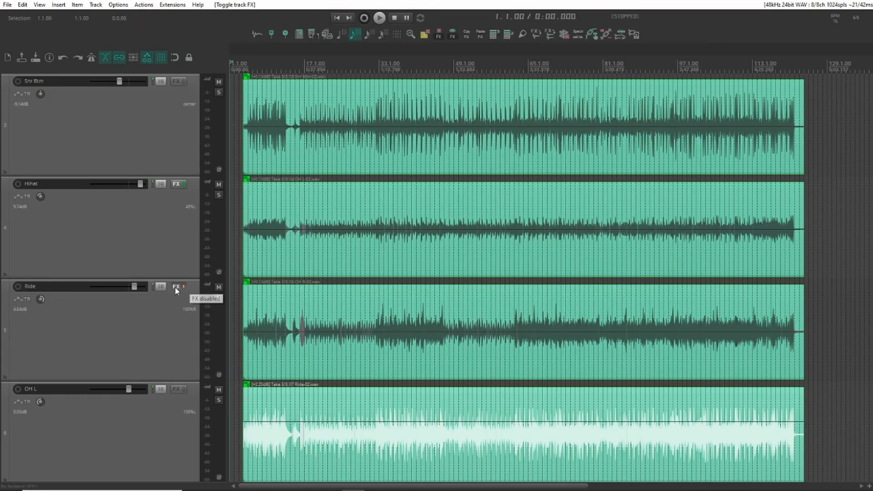
click(175, 287)
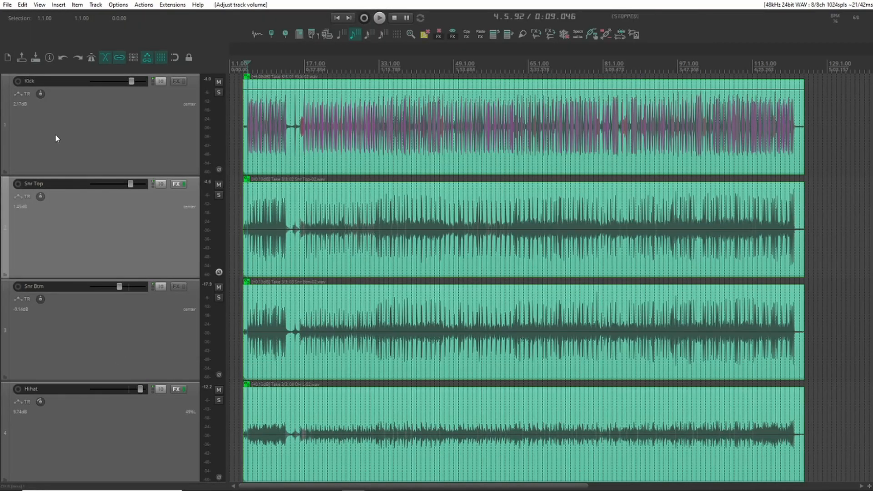
Select all the drum tracks for export except Snr Btm.
click(55, 135)
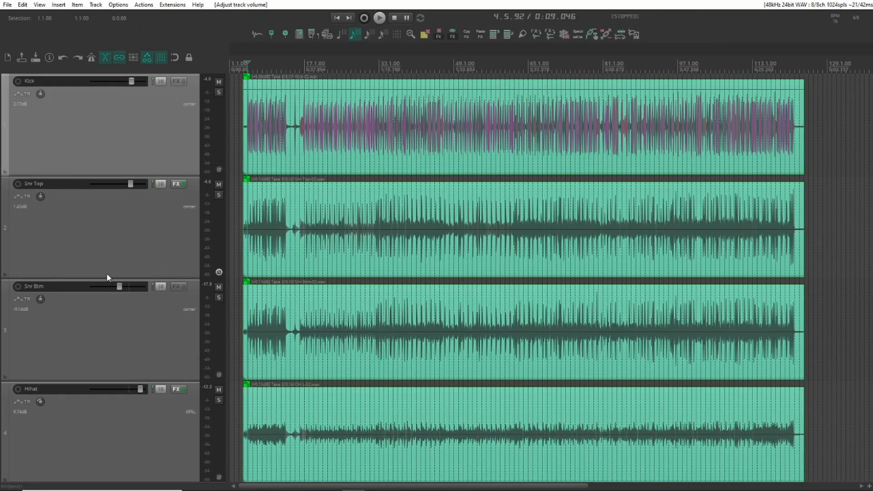
scroll(106, 271, down, 2)
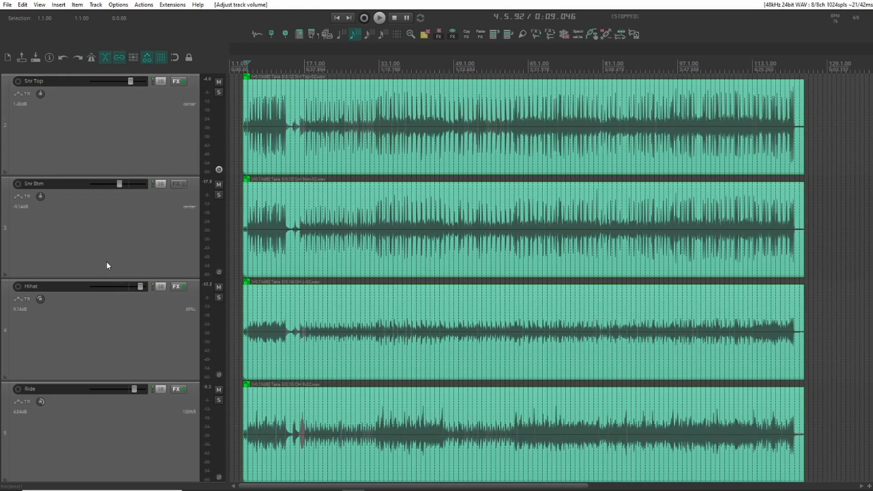
scroll(67, 455, up, 2)
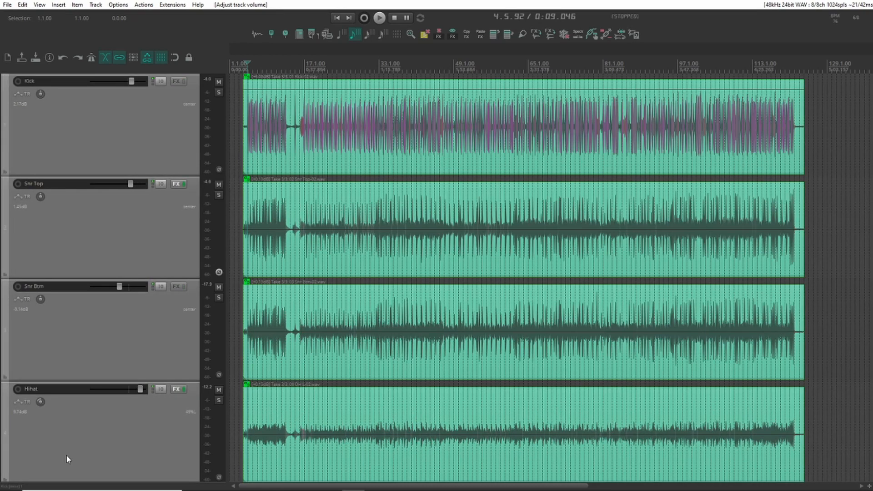
click(62, 343)
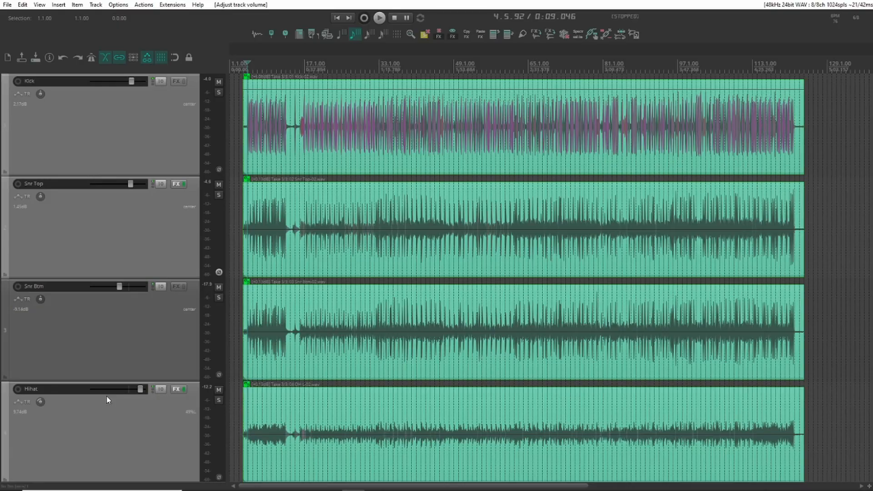
Set up a render to file with Stems (selected tracks) as the source and the $track wildcard as the file name.
key(ctrl+alt+r)
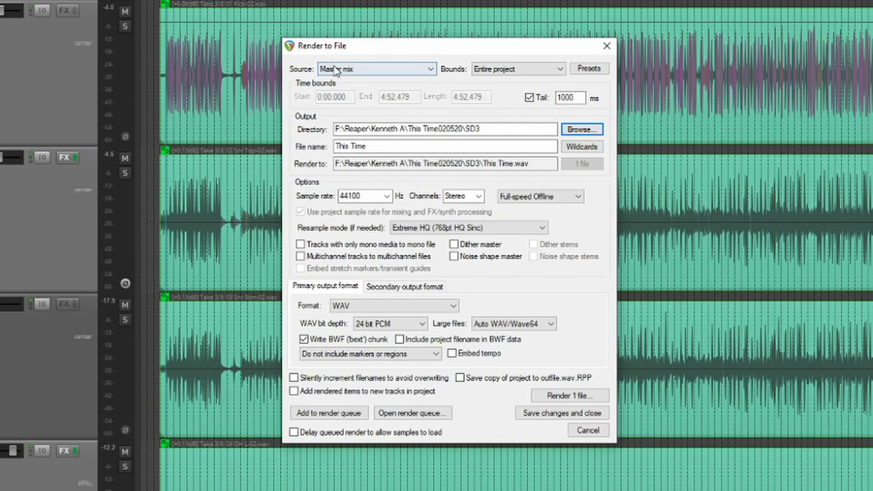
click(335, 69)
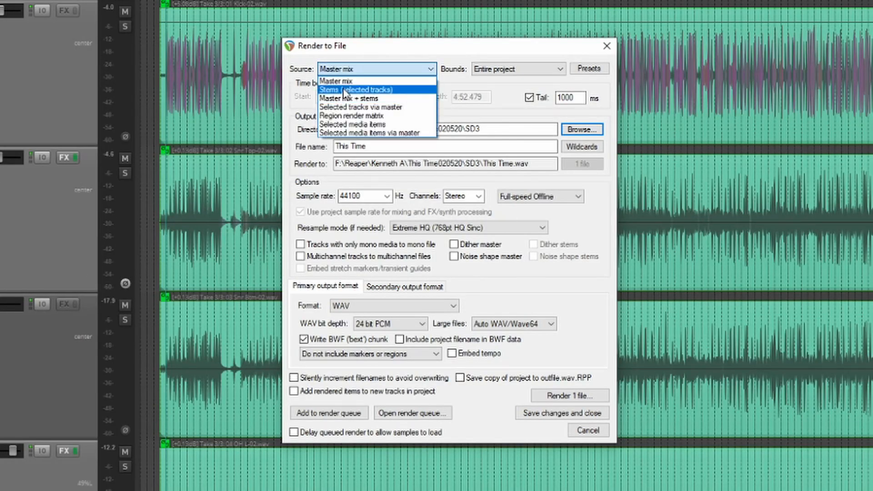
click(346, 90)
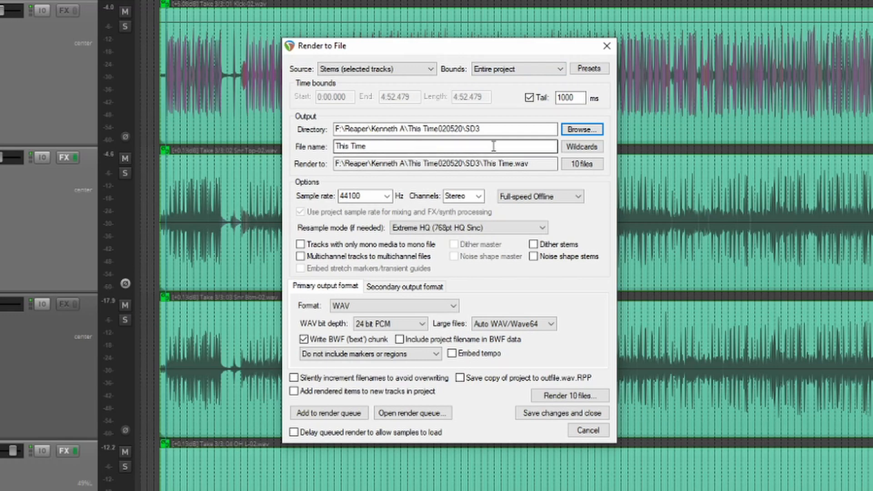
click(584, 150)
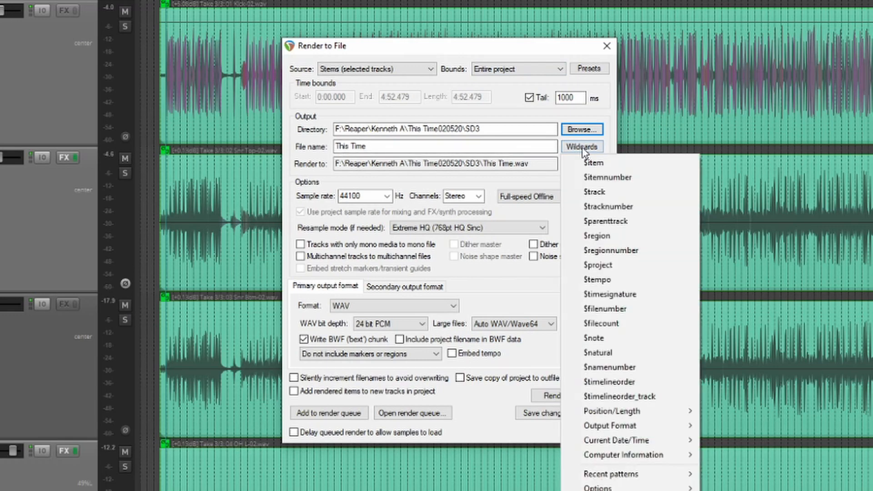
click(592, 193)
Set the render to 48000 Hz and mono, and render the selected track stems.
click(386, 196)
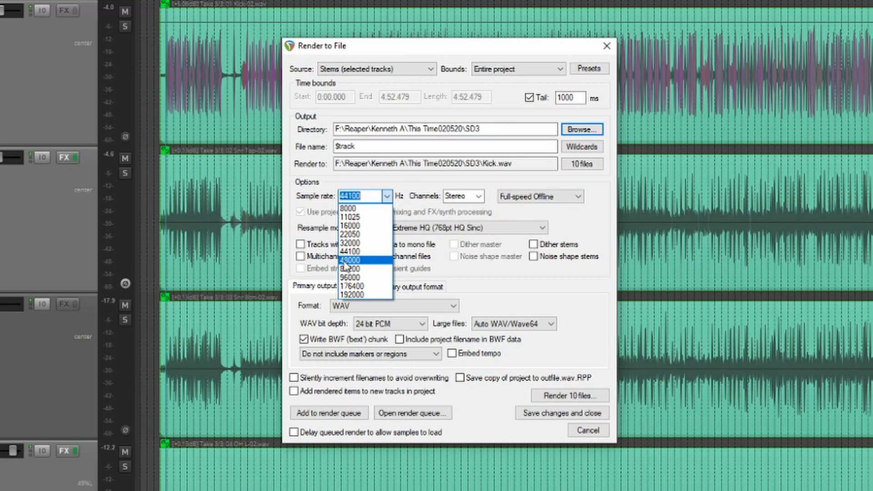
click(345, 262)
click(460, 197)
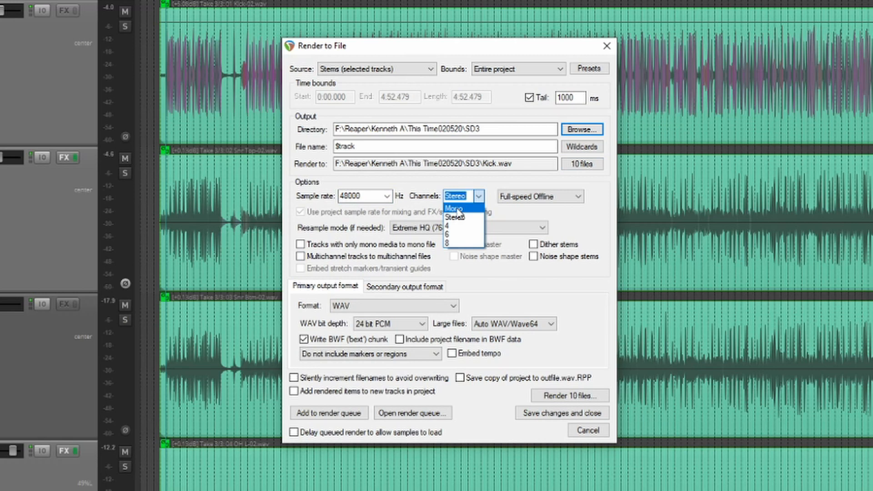
click(459, 210)
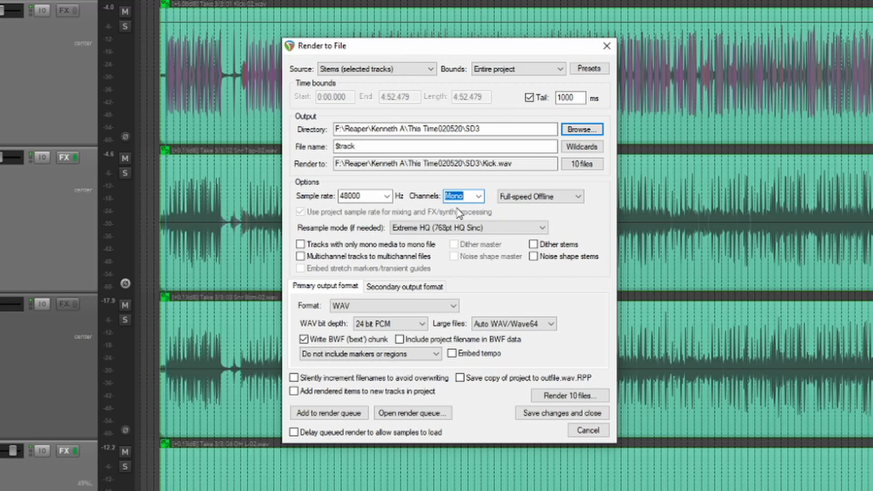
click(562, 401)
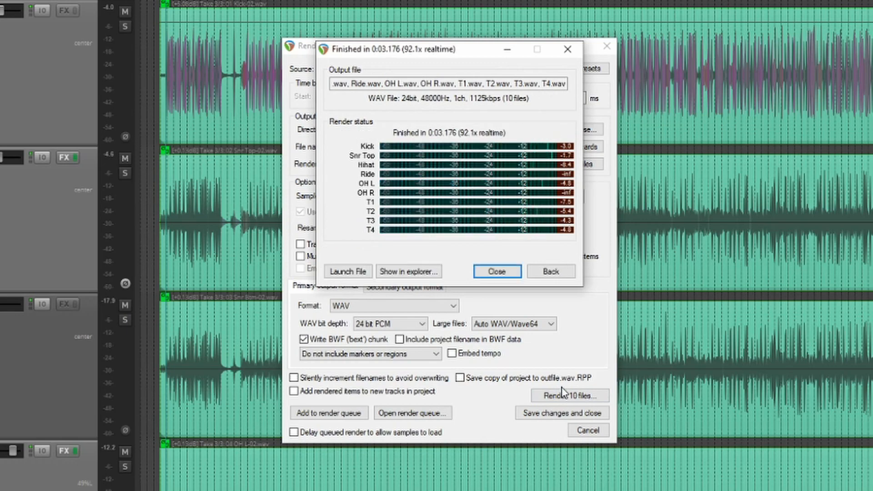
click(507, 272)
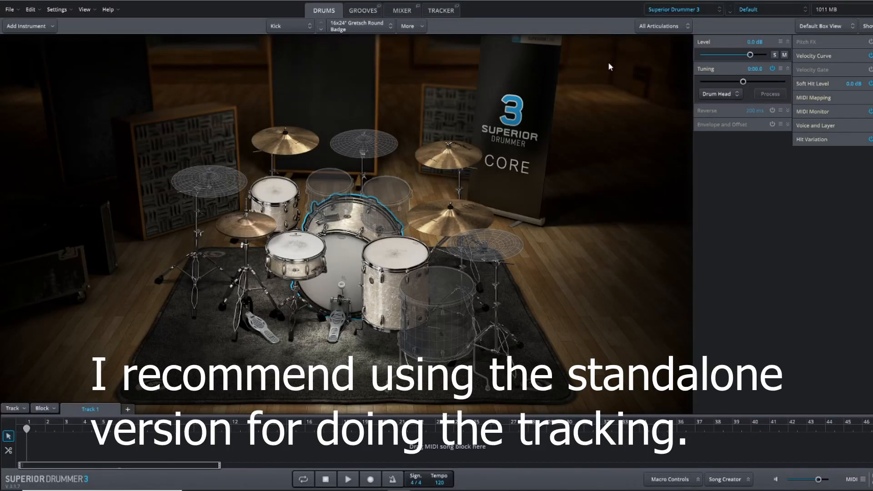
In Superior Drummer 3, load the Metal Organic preset.
click(748, 11)
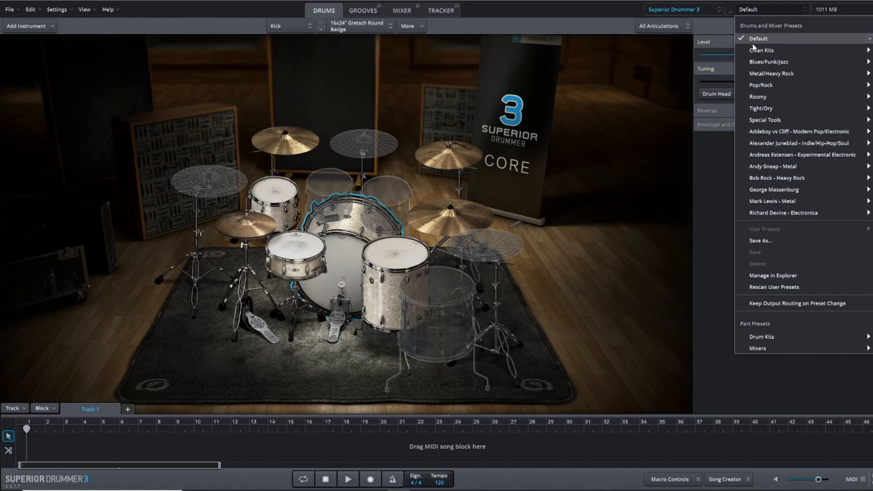
click(669, 246)
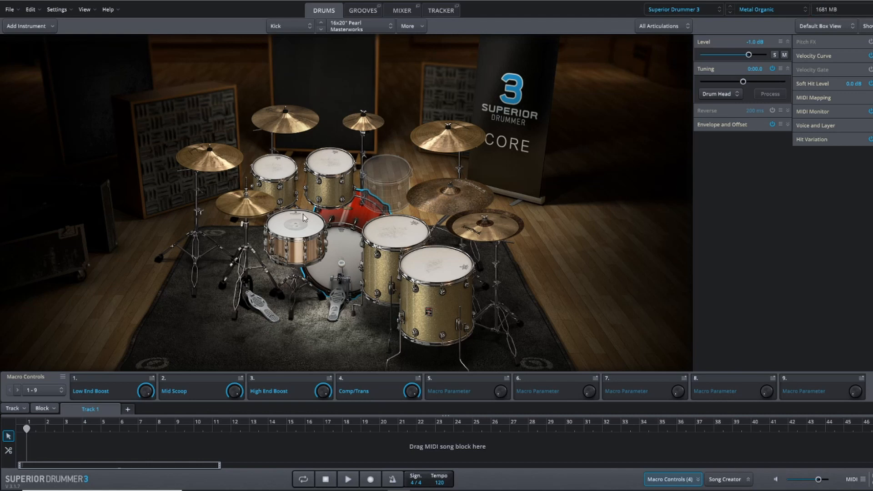
Audition the snare, toms and cymbals of the kit, and use the 24" Paiste 2002 Ride as the ride cymbal.
click(301, 227)
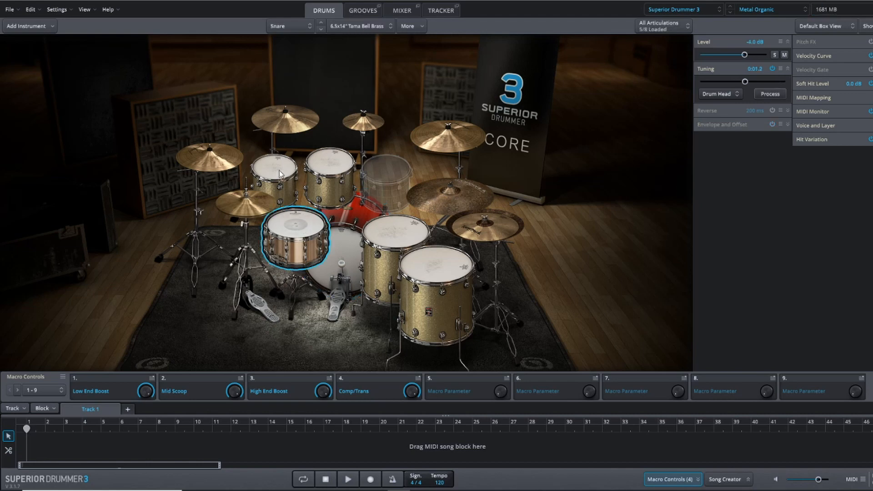
click(281, 174)
click(394, 245)
click(437, 291)
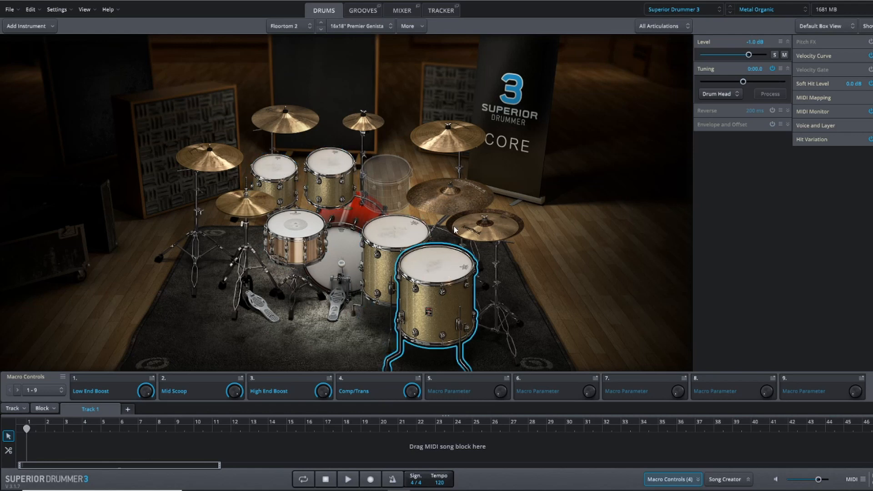
click(484, 224)
click(448, 135)
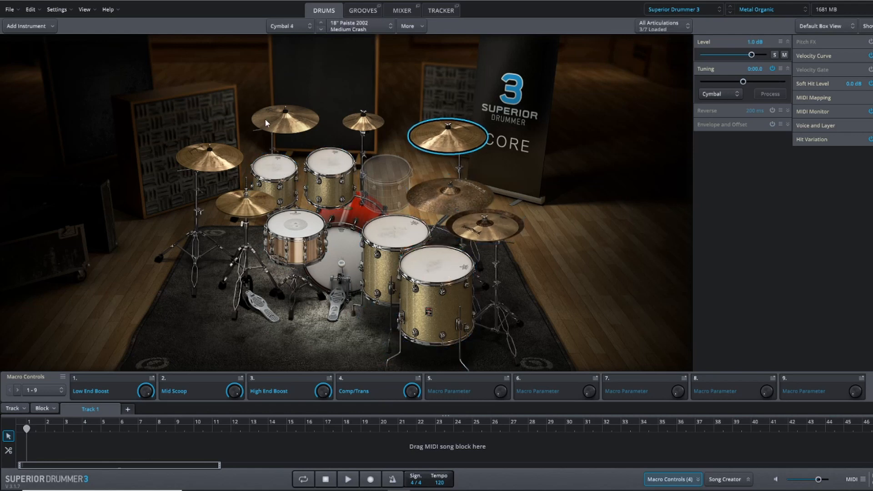
click(285, 119)
click(210, 159)
click(245, 201)
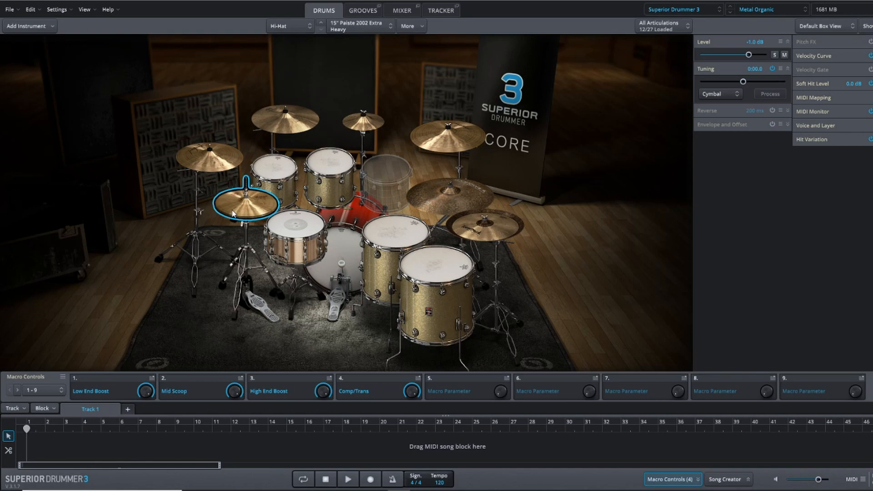
click(362, 122)
click(450, 194)
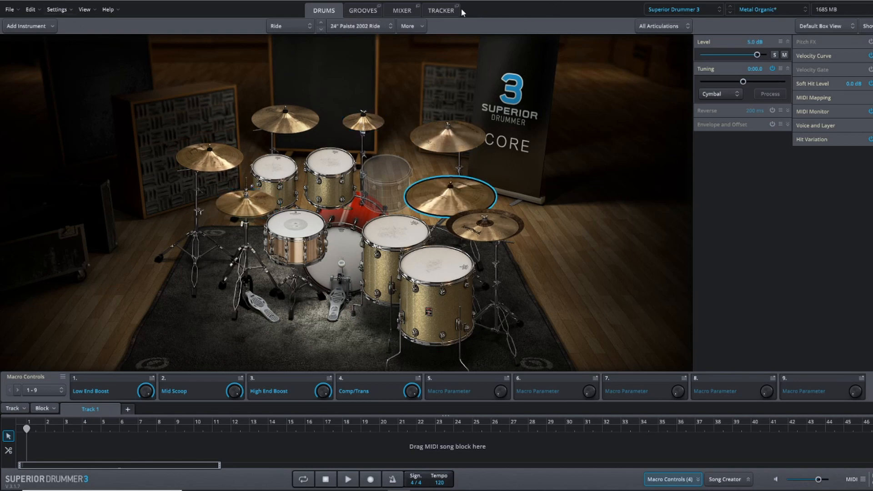
In the Tracker, load the rendered drum stems such as Kick, Snr Top, OH L, OH R, Hihat and Ride onto separate tracks.
click(434, 14)
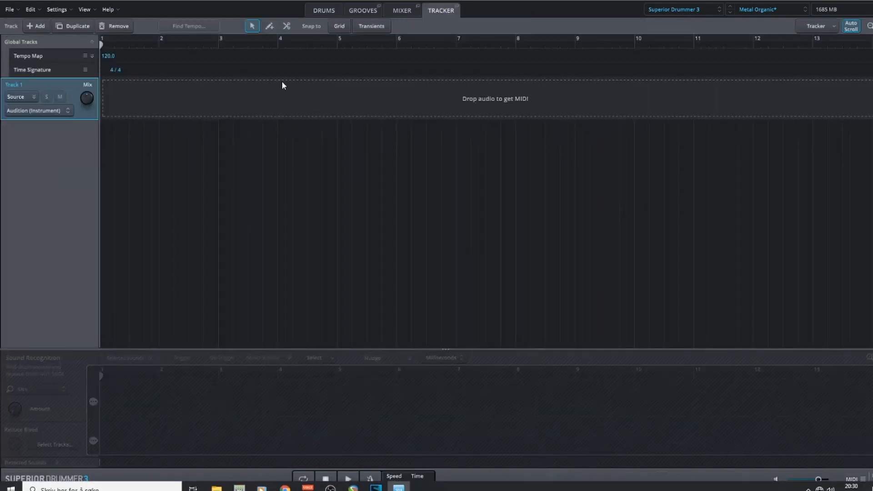
click(37, 27)
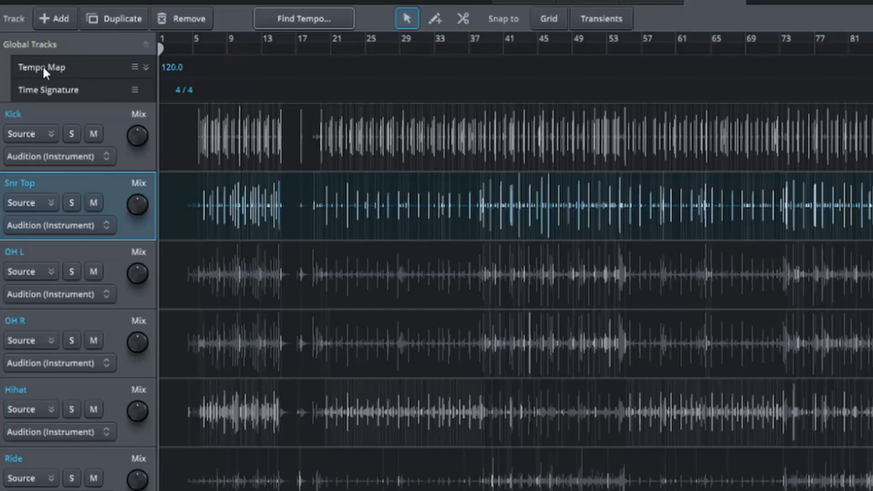
Set the tempo map to 76 BPM with a 6/8 time signature.
double_click(167, 68)
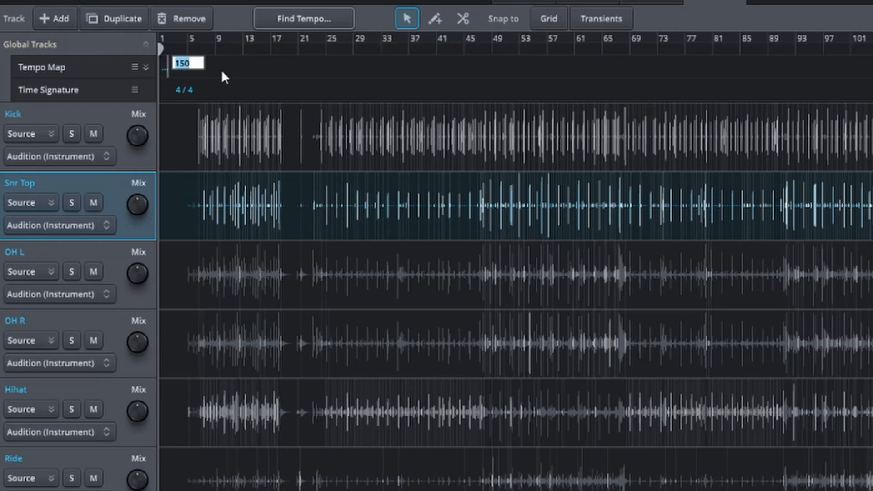
text(76)
key(Return)
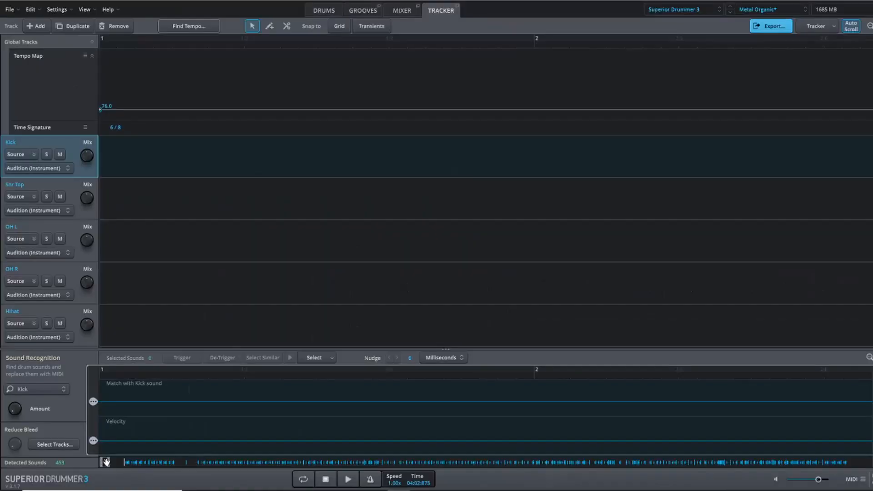
Collapse the Tempo Map track and check the sound type recognized for the snare, hi-hat, ride and tom tracks.
drag(110, 463, 773, 439)
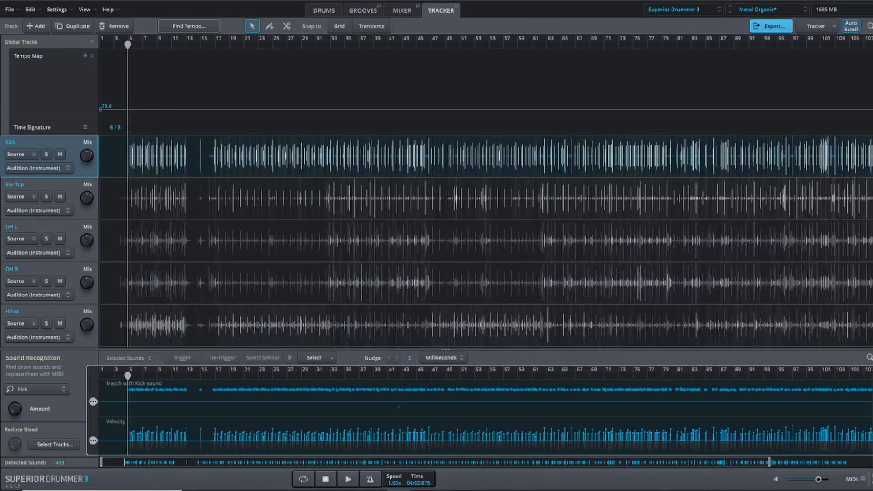
click(91, 56)
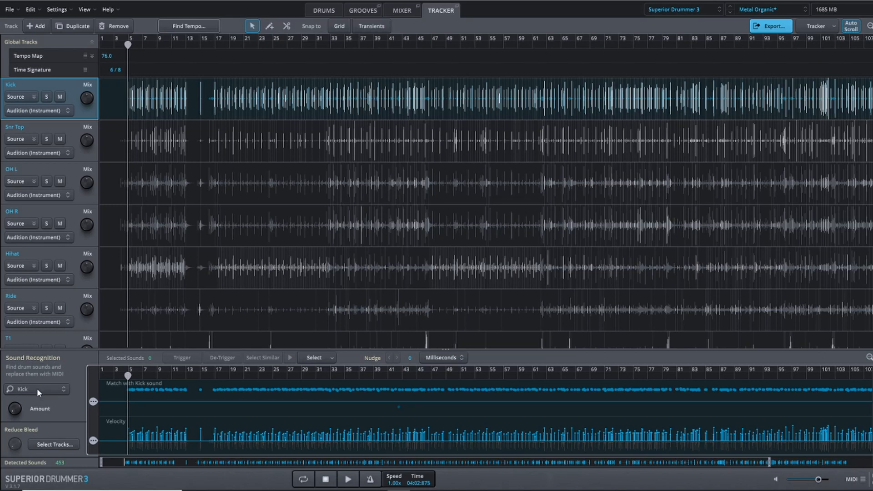
click(69, 135)
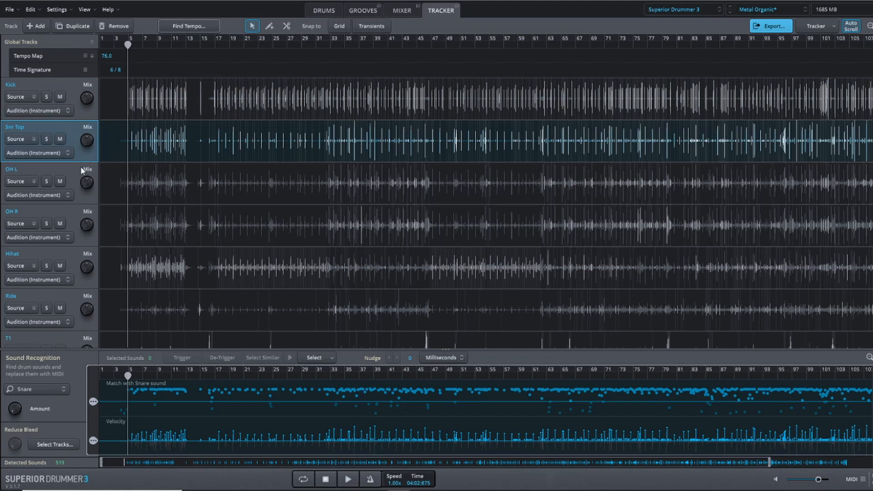
click(61, 256)
click(75, 309)
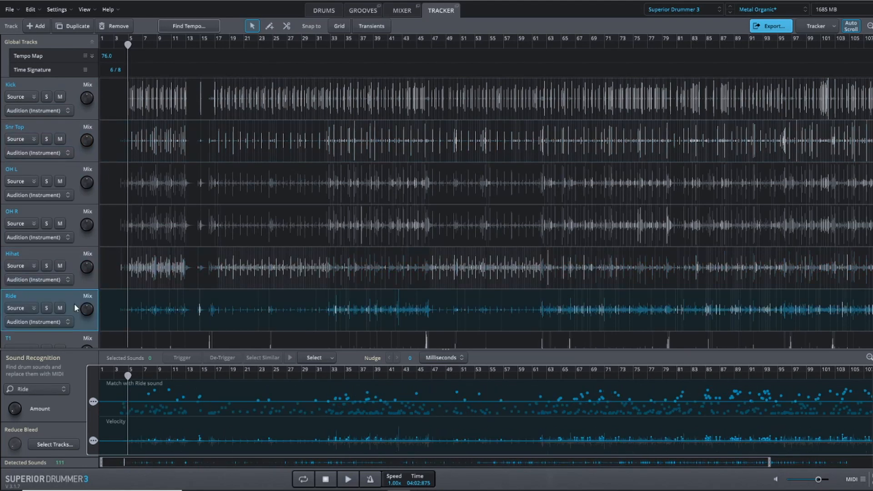
scroll(75, 304, down, 4)
click(77, 248)
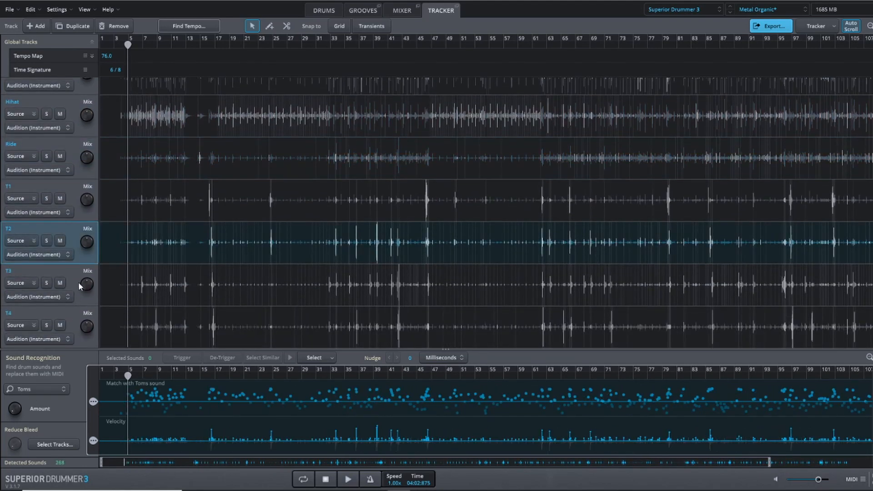
click(75, 326)
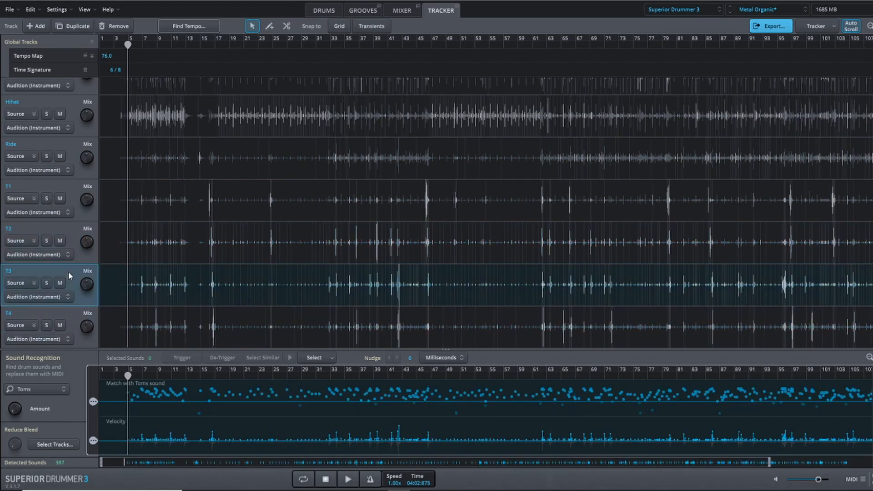
scroll(68, 272, up, 4)
Duplicate the OH L track, then rename the original Crash1 and the copy Splash.
click(70, 173)
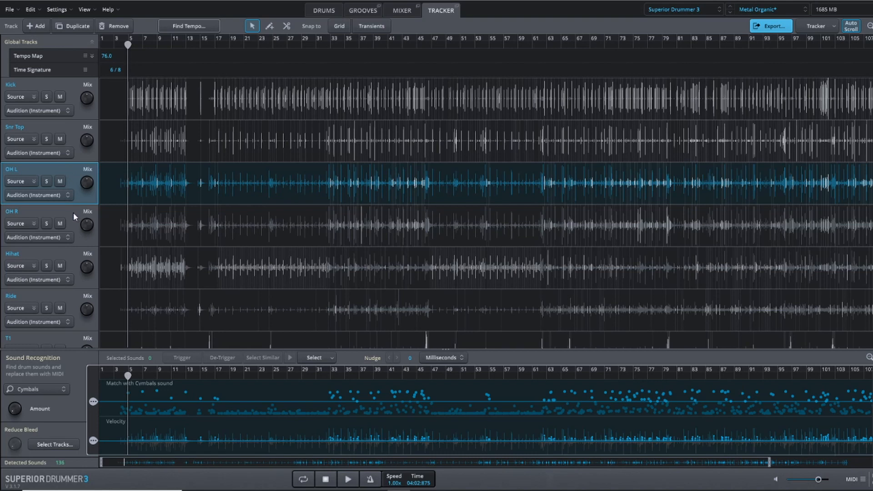
right_click(69, 169)
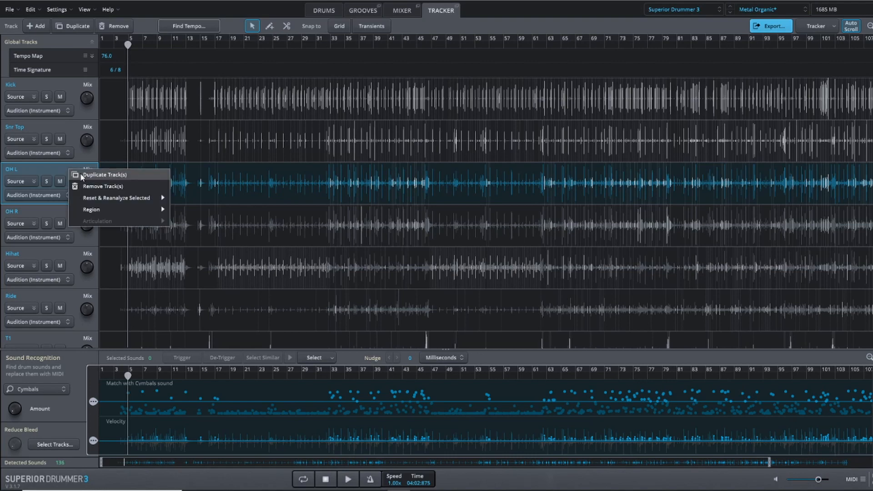
click(82, 175)
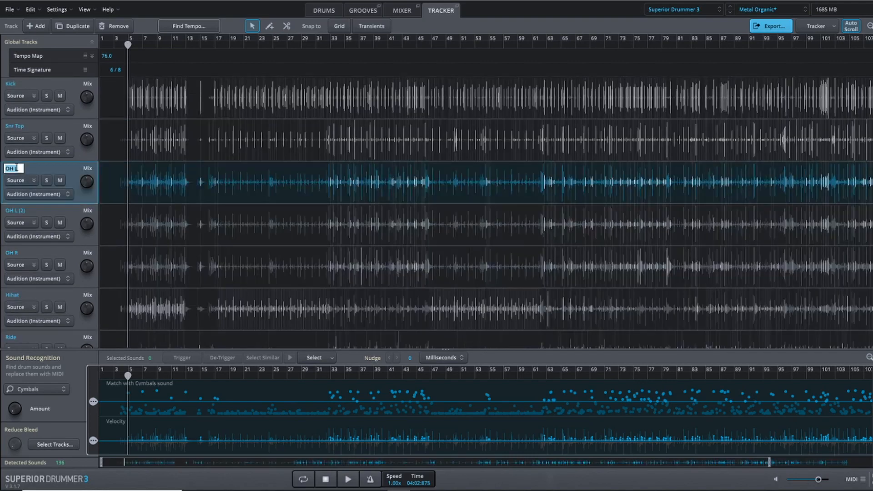
double_click(13, 169)
text(Crash1)
double_click(13, 211)
text(Splas)
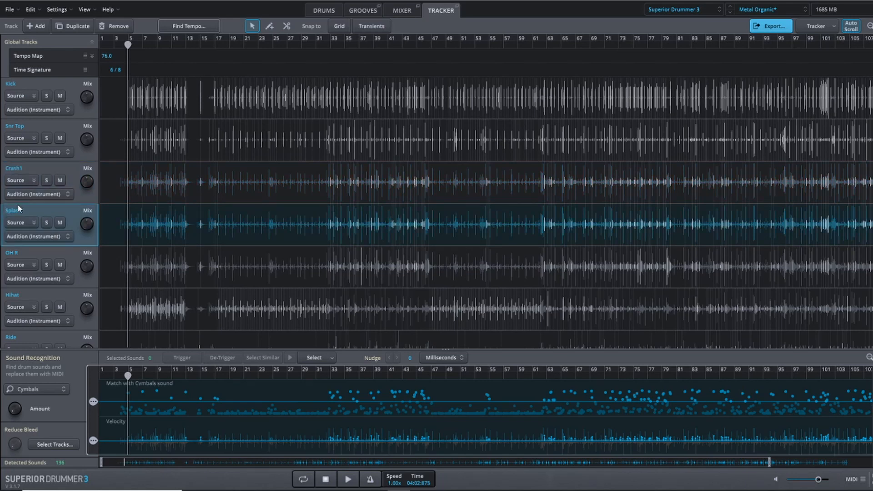
Duplicate the OH R track, then rename the original Crash2 and the copy China.
right_click(27, 250)
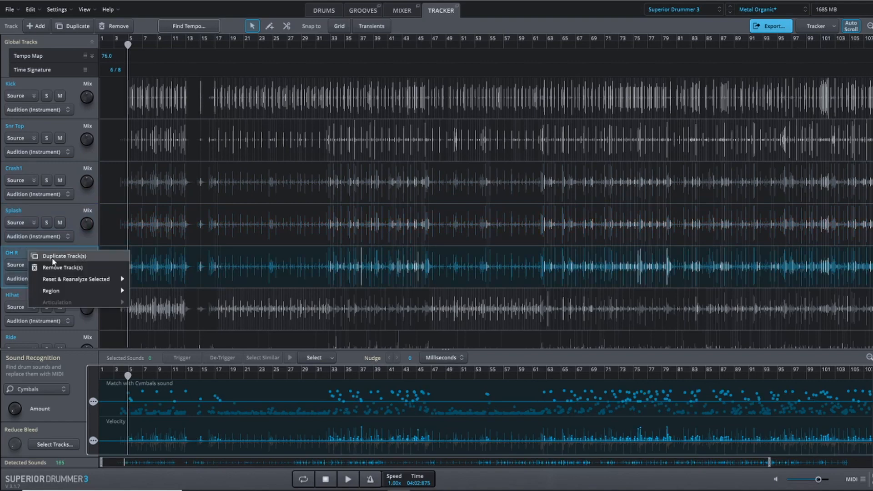
click(52, 258)
scroll(52, 261, up, 3)
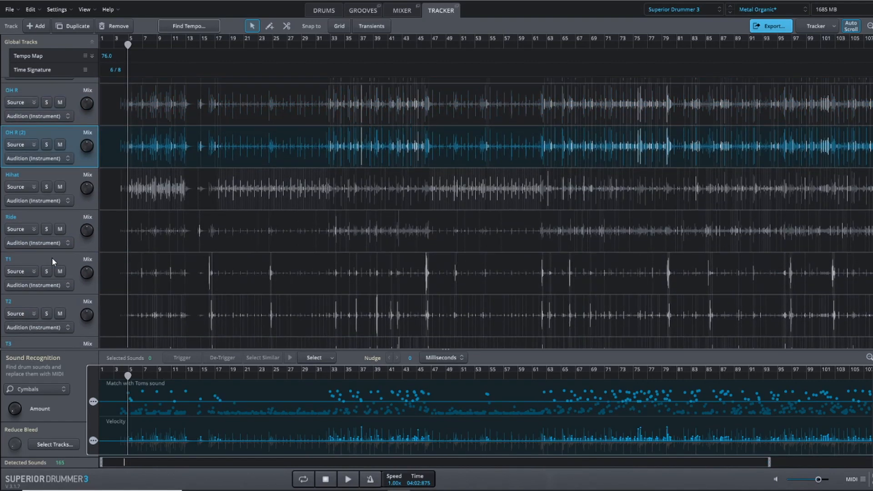
scroll(51, 262, up, 4)
double_click(10, 187)
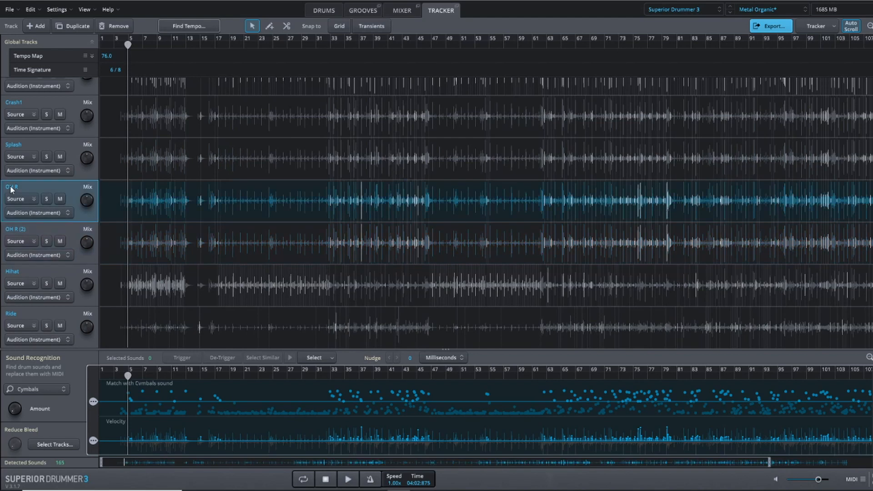
text(Crash2)
double_click(15, 229)
text(China)
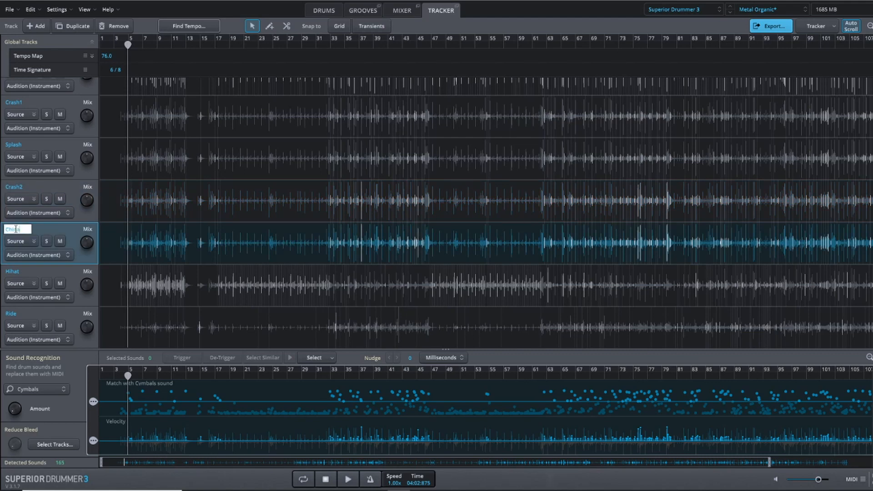
key(Return)
scroll(119, 197, up, 3)
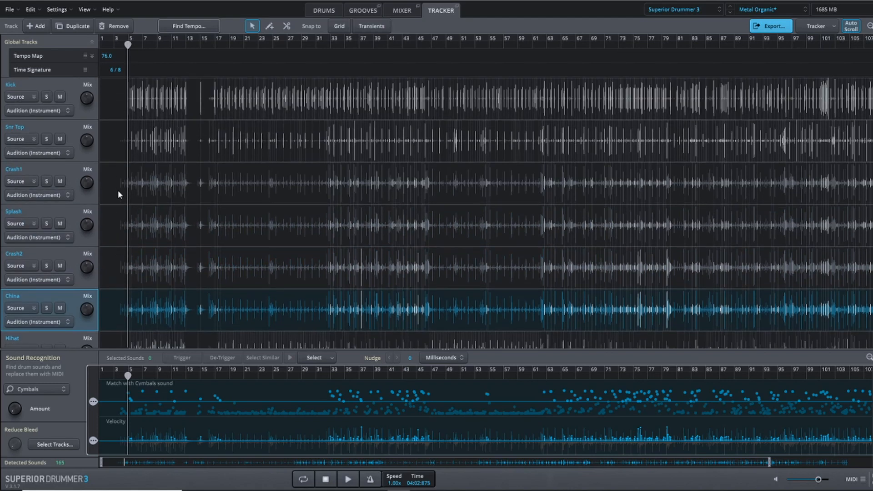
Check the replacement sound assigned to the Crash1 track.
click(28, 170)
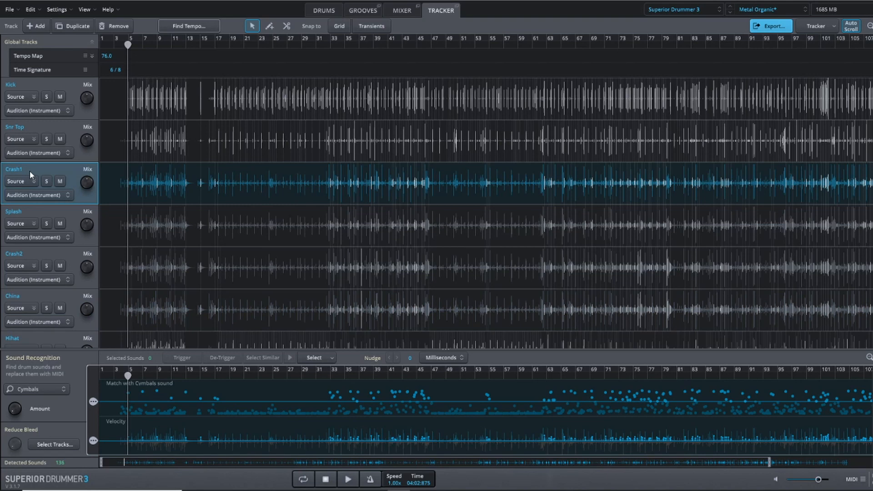
click(30, 387)
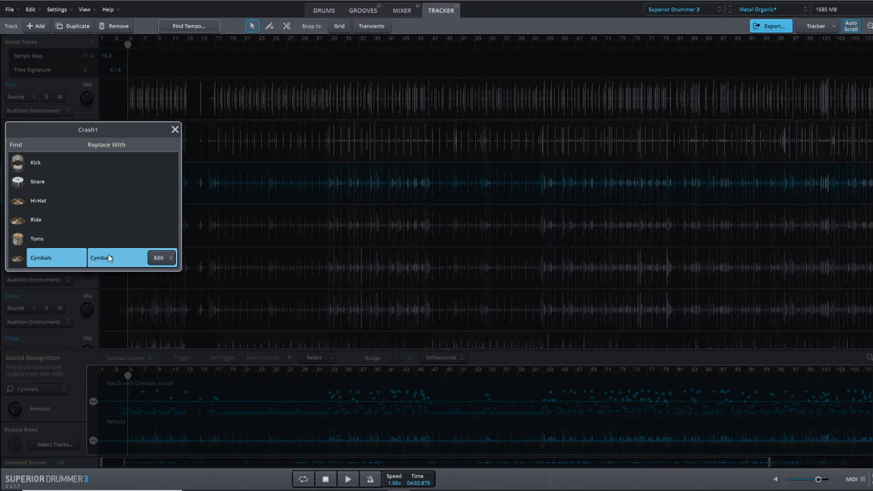
click(175, 131)
Set the replacement sound of the whole Splash track to Cymbal 3 with the Crash articulation.
click(68, 213)
click(53, 390)
click(159, 258)
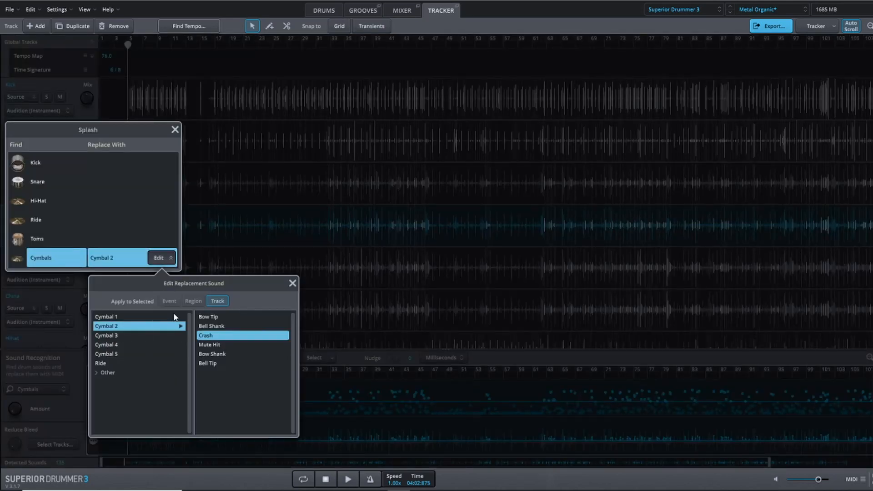
click(116, 336)
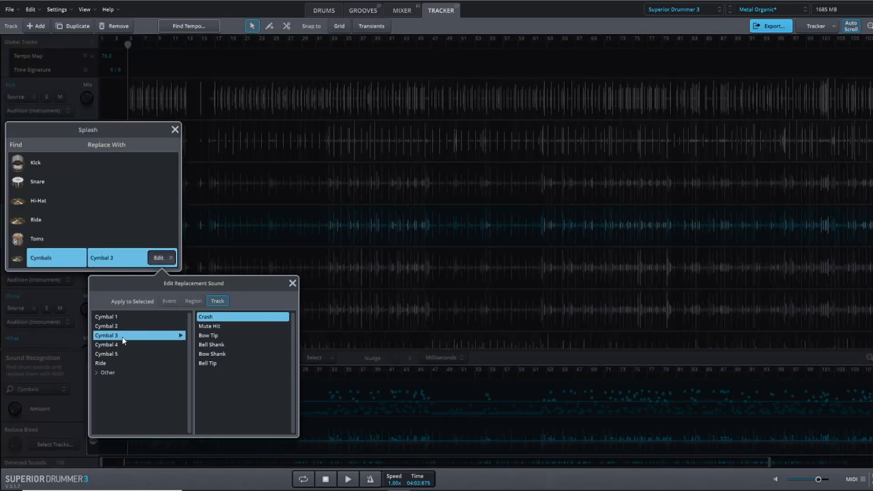
click(308, 274)
Set the replacement sound of the whole Crash2 track to Cymbal 4 with the Crash articulation.
click(57, 253)
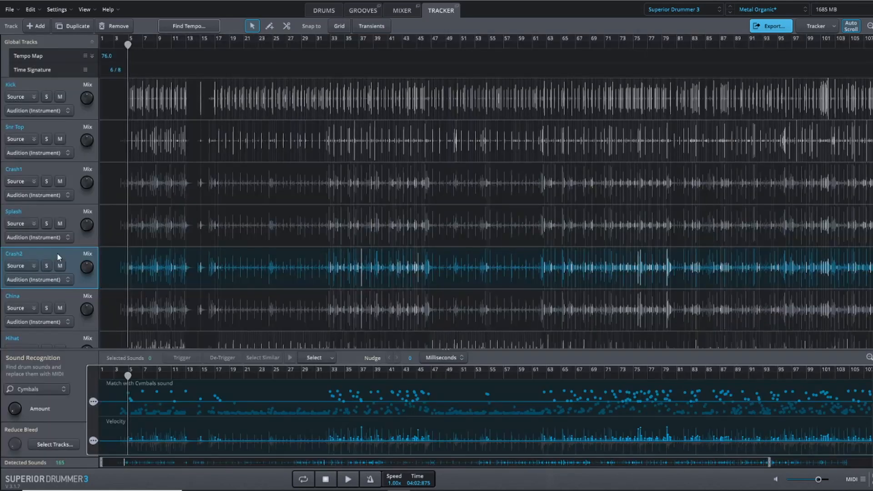
click(43, 388)
click(155, 256)
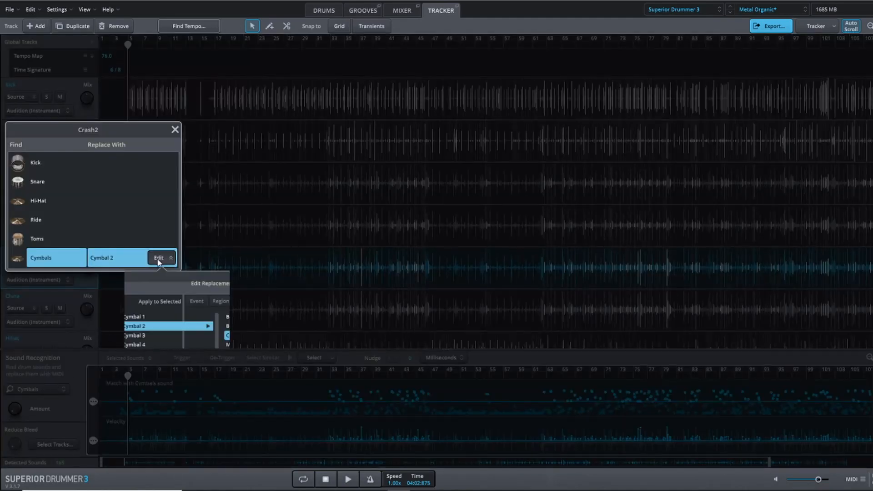
click(118, 345)
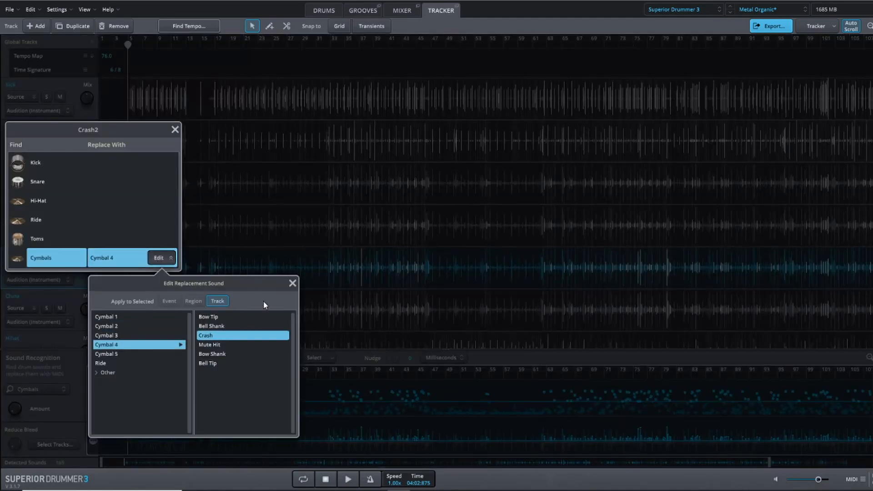
click(293, 283)
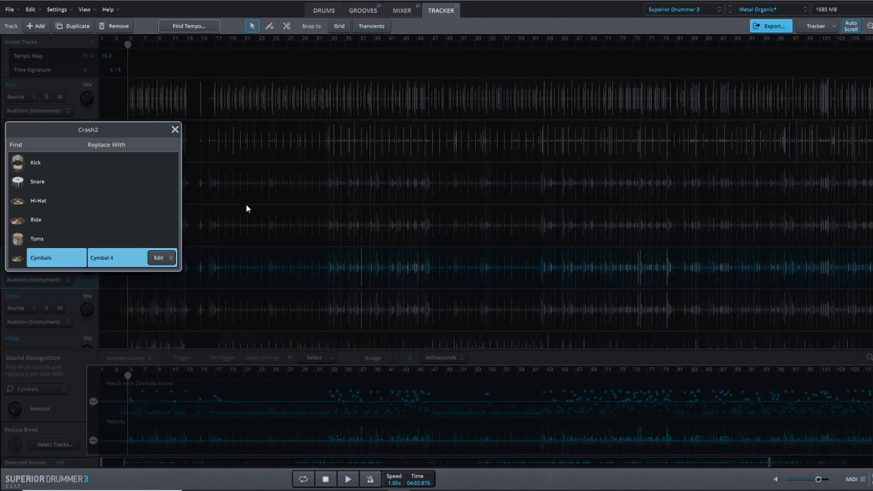
click(174, 129)
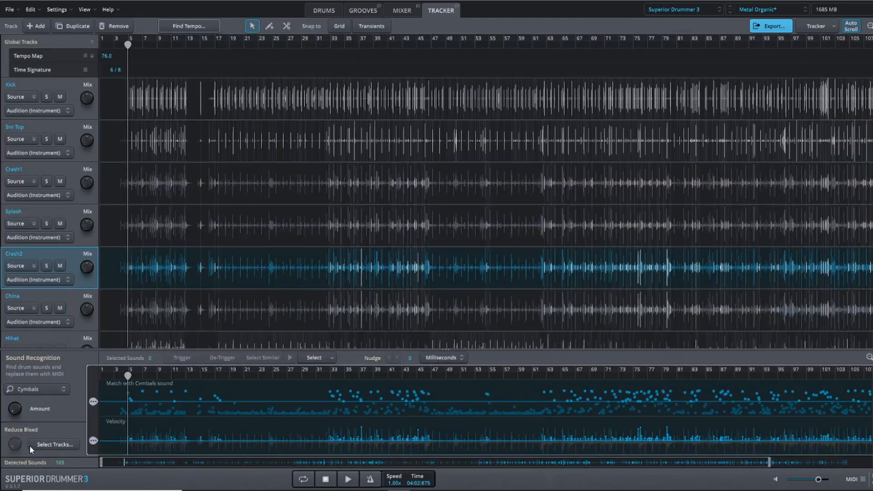
Set the replacement sound of the whole China track to Cymbal 5 with the Crash articulation.
click(40, 294)
right_click(40, 294)
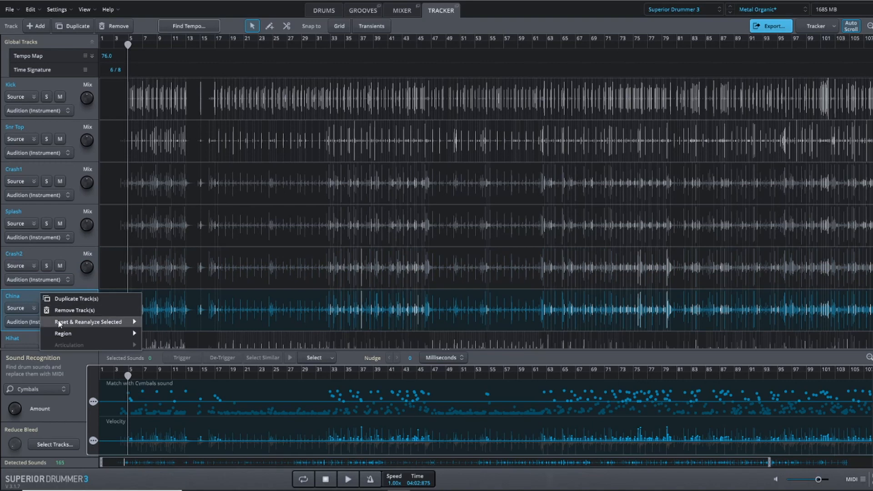
click(44, 388)
click(44, 389)
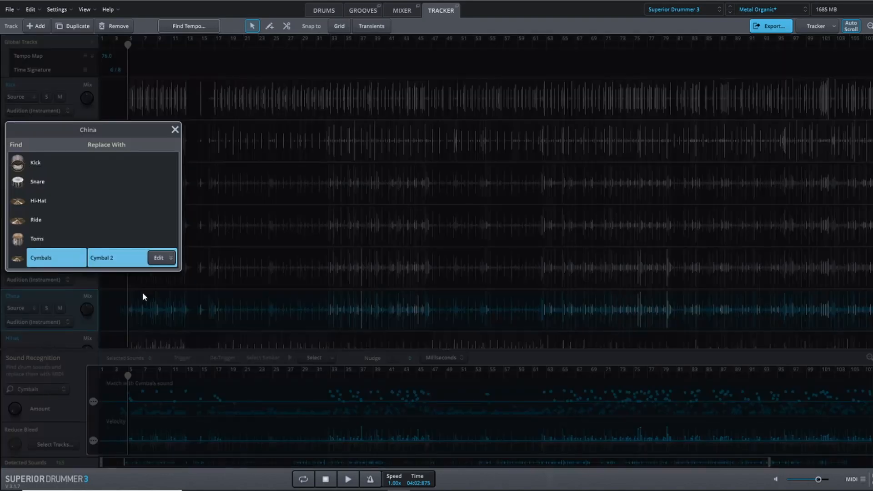
click(155, 258)
click(107, 354)
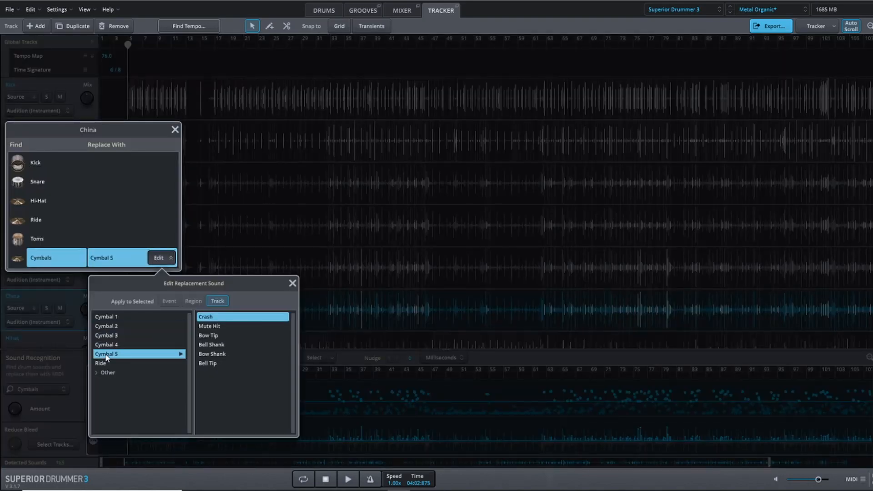
click(293, 283)
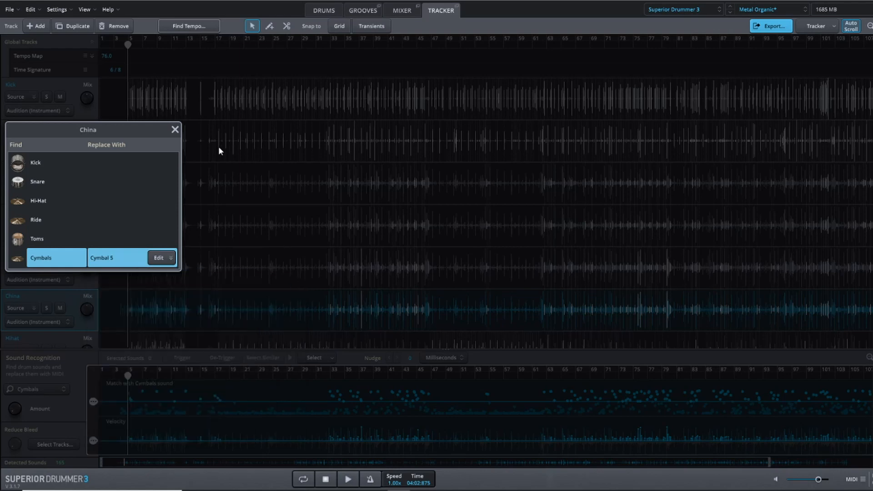
click(175, 129)
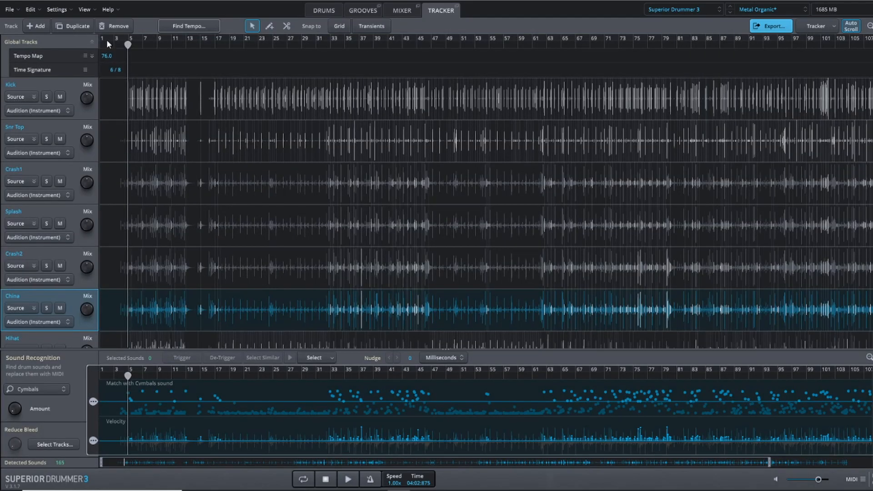
View the drum kit and check which cymbal numbers belong to the two crashes, the splash and the china.
click(313, 10)
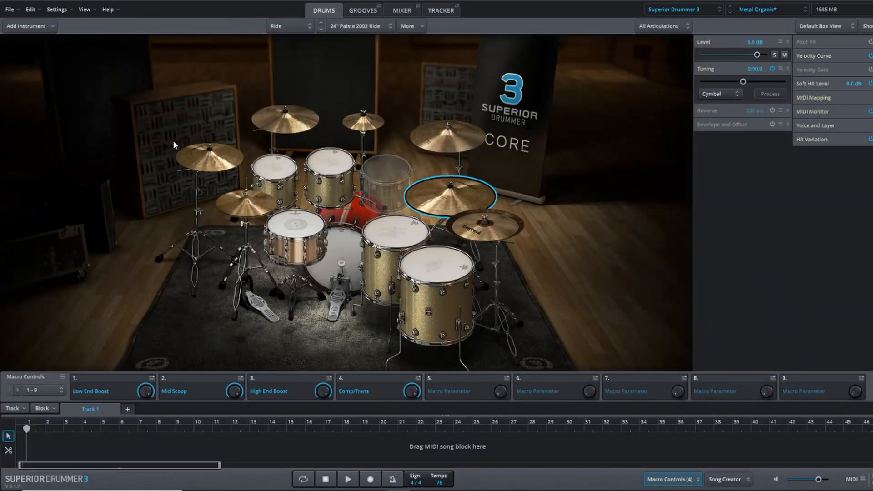
click(294, 125)
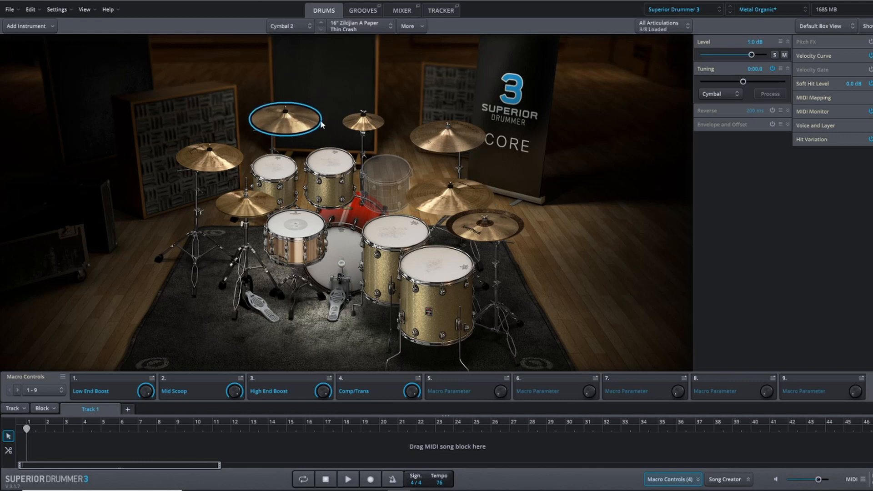
click(358, 123)
click(447, 135)
click(482, 230)
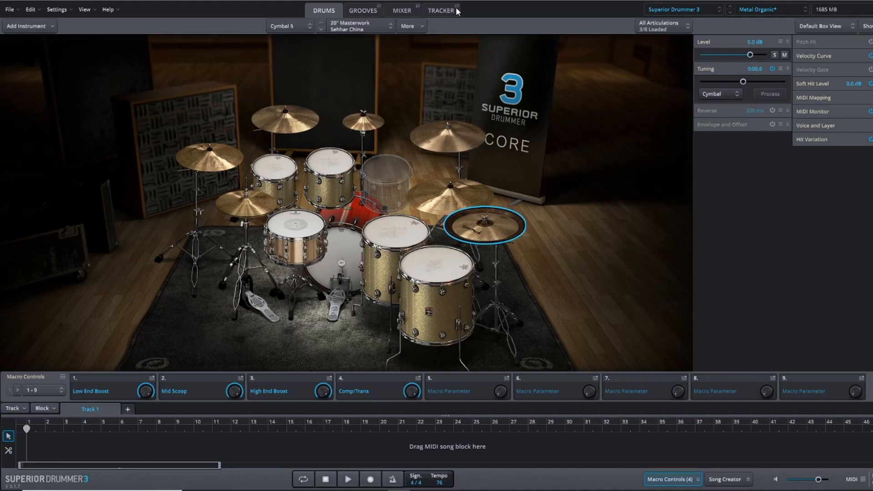
Return to the Tracker and check which tom replacement sounds are assigned to the T1 and T2 tracks.
click(432, 11)
scroll(65, 182, down, 5)
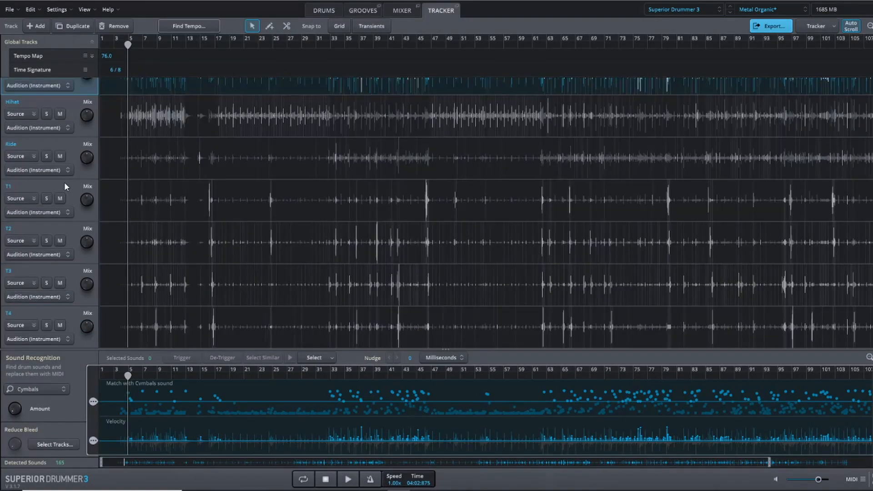
click(64, 182)
click(33, 391)
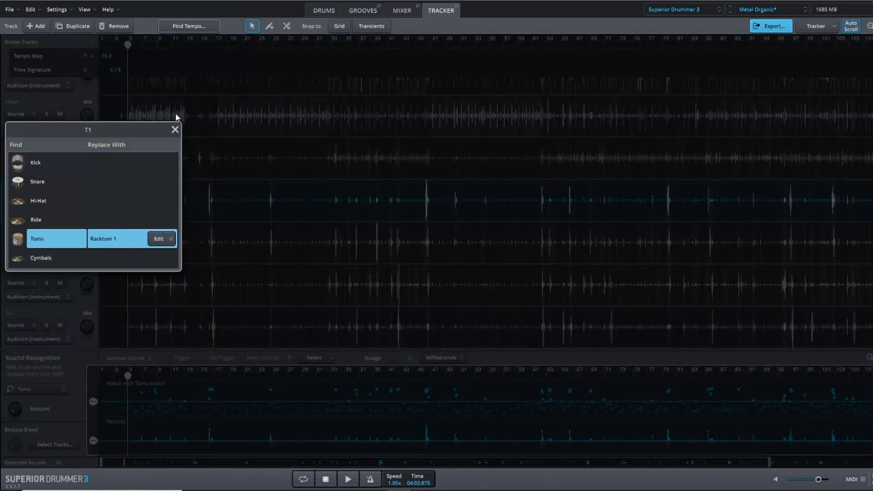
click(175, 129)
click(71, 243)
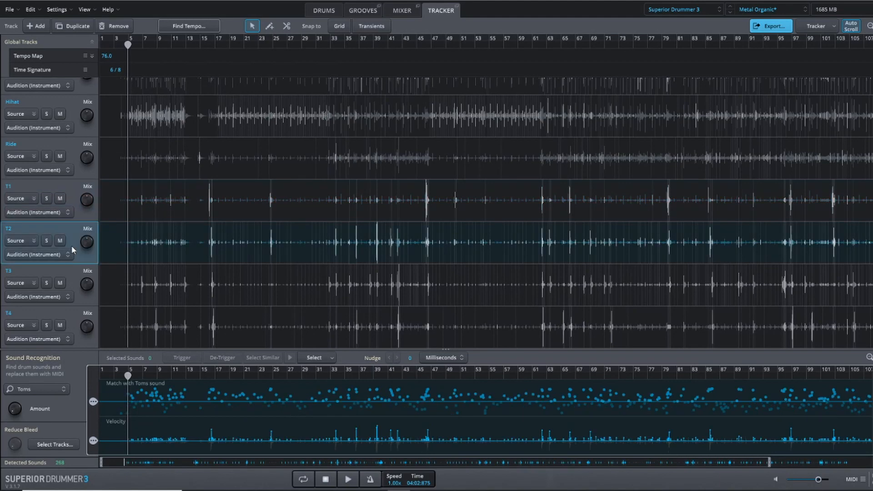
click(40, 391)
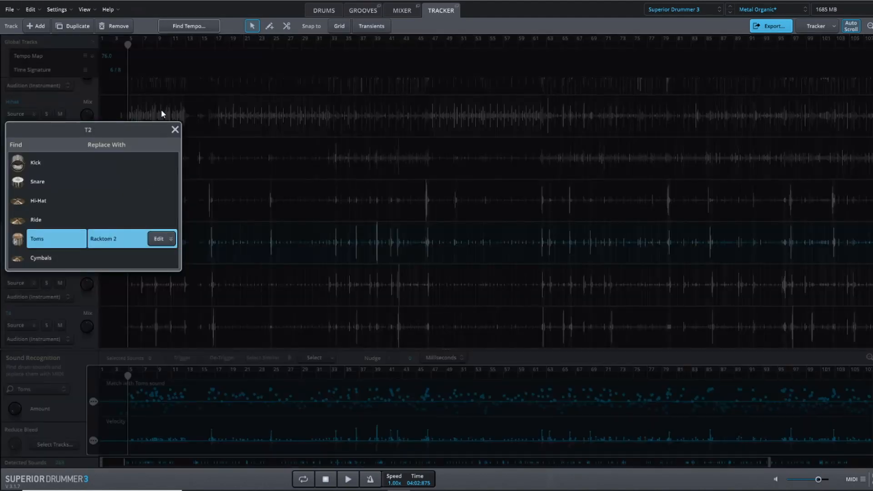
click(175, 129)
Set the replacement sound of the whole T3 track to Floortom 1.
click(70, 275)
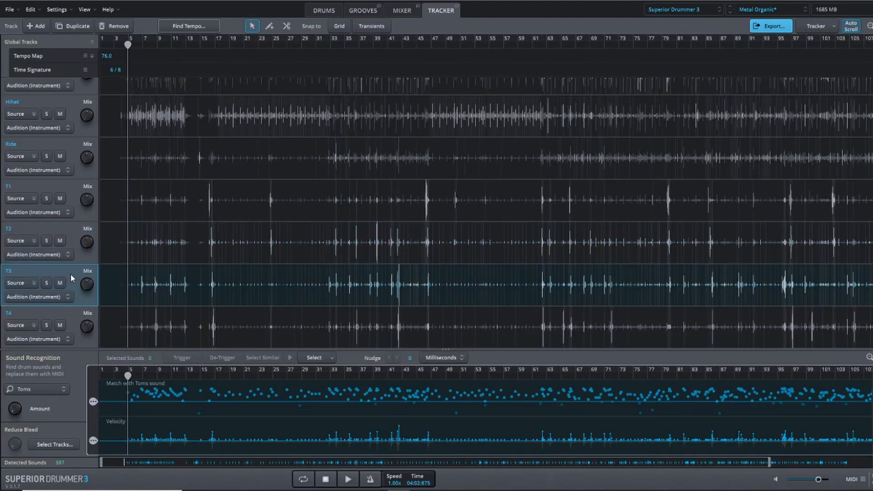
click(48, 389)
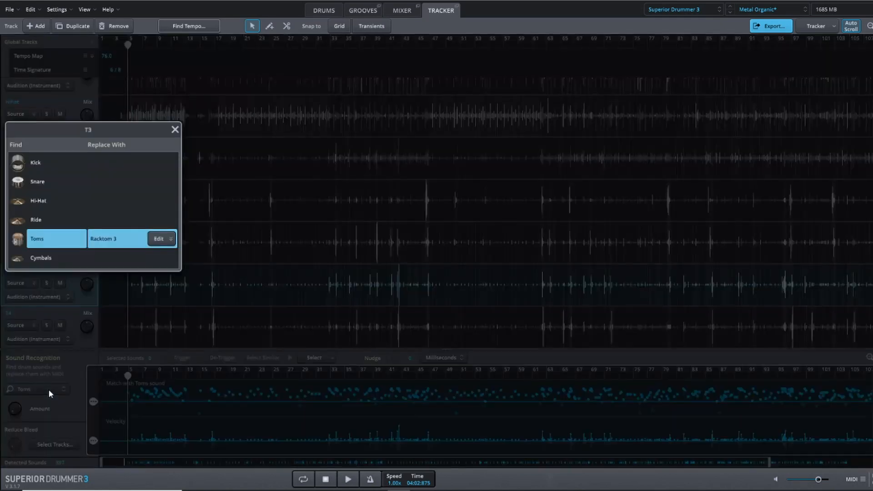
click(159, 240)
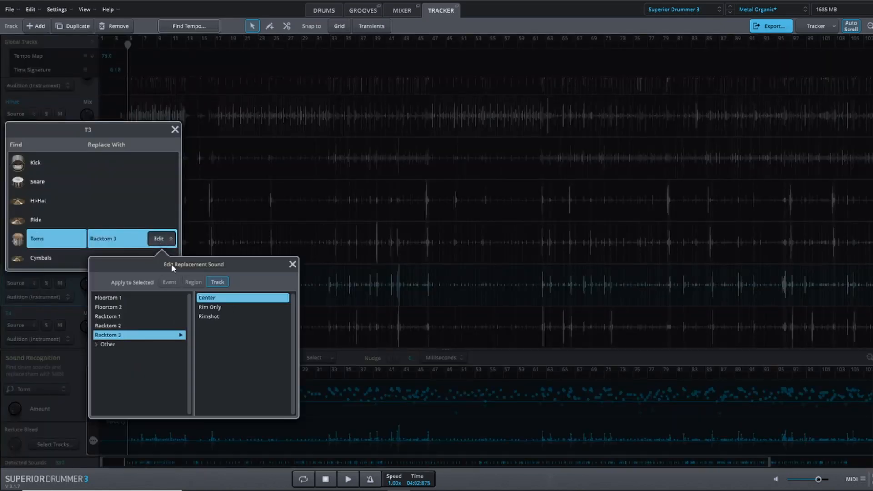
click(111, 300)
click(292, 264)
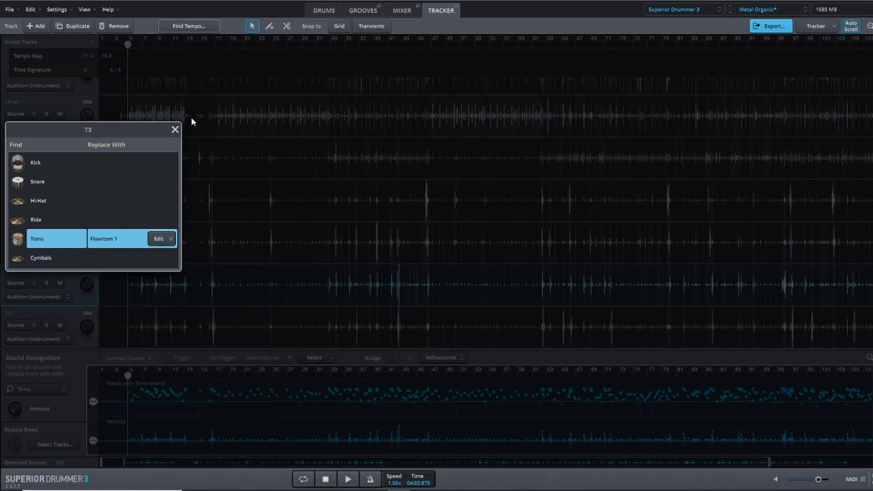
click(174, 130)
Set the replacement sound of the whole T4 track to Floortom 2.
click(22, 312)
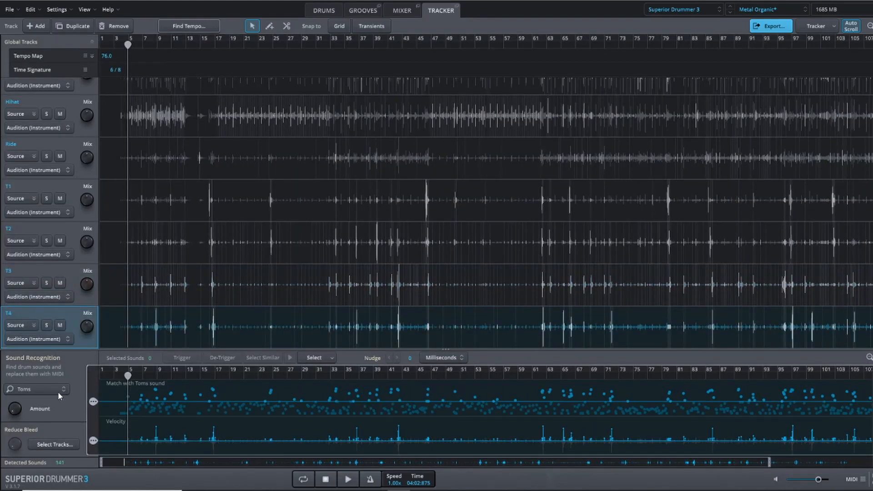
click(58, 391)
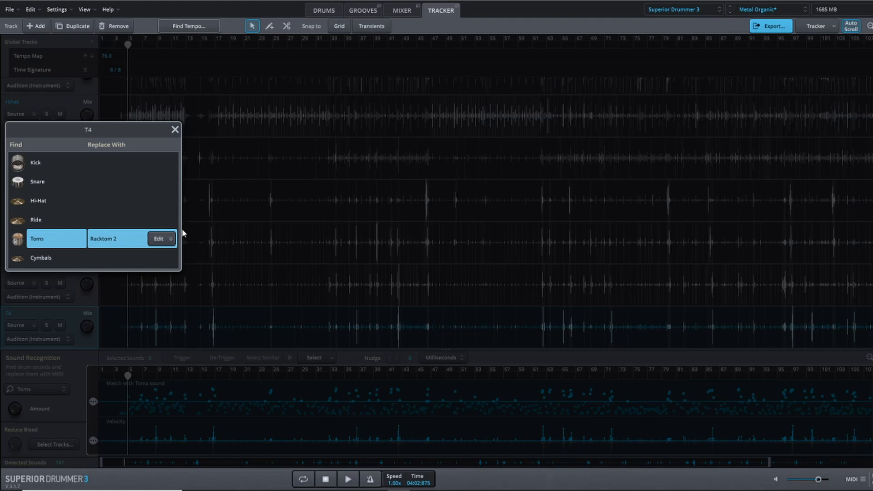
click(171, 239)
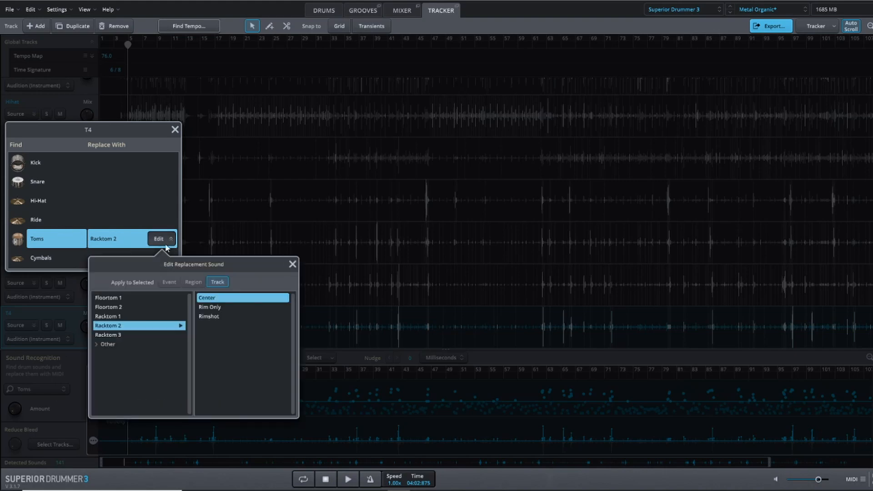
click(118, 307)
click(292, 264)
click(176, 130)
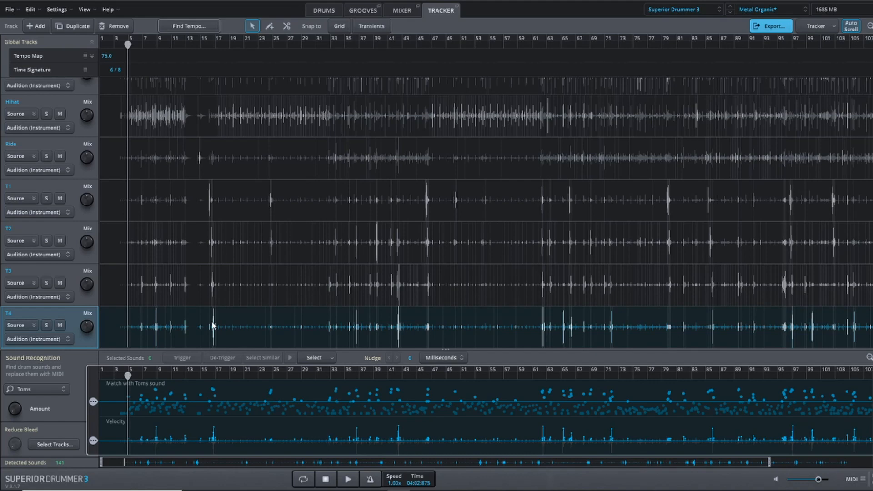
scroll(455, 264, up, 5)
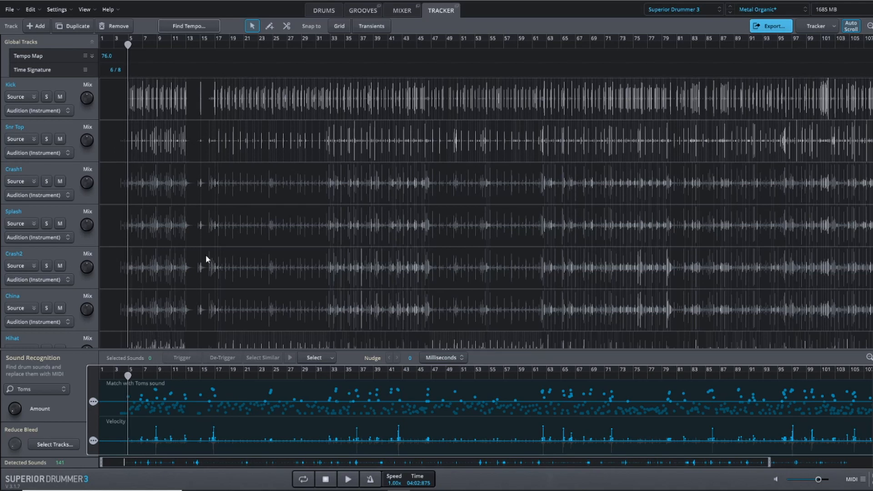
scroll(207, 259, down, 5)
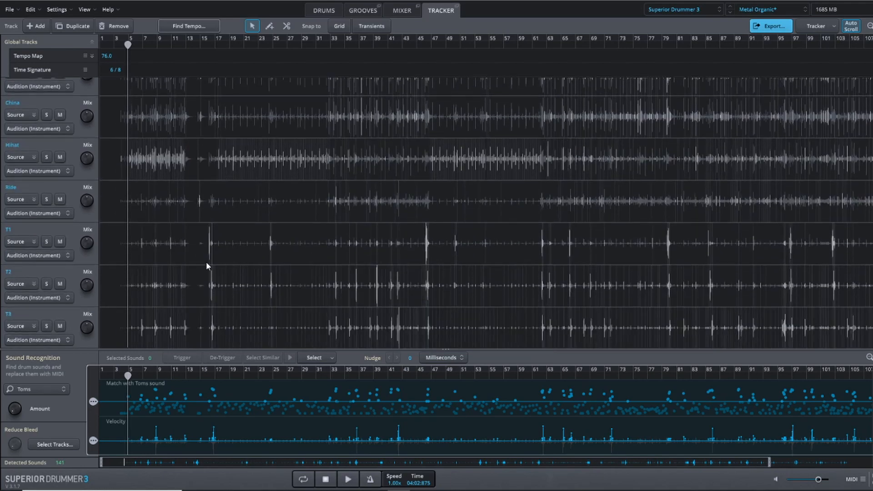
scroll(206, 266, down, 1)
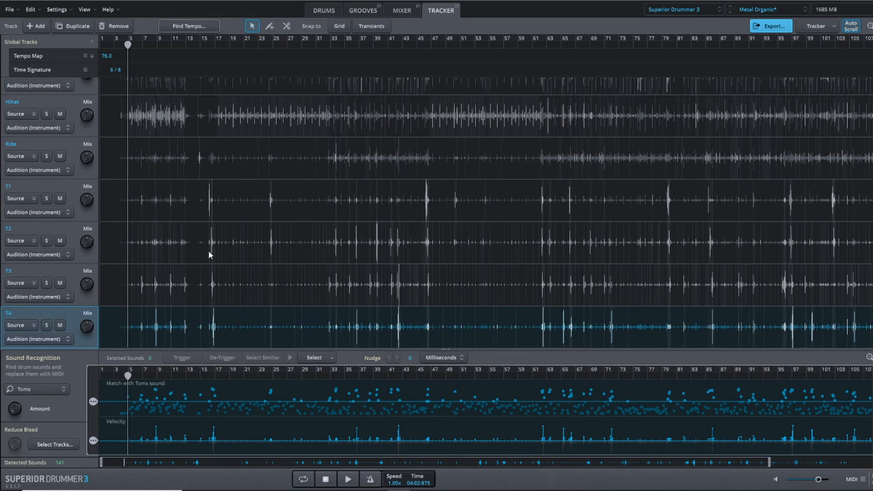
scroll(209, 251, up, 1)
Solo the Kick track and audition its detected hits in the opening bars, stopping at the fast kick passage around bar 101.
scroll(208, 249, up, 5)
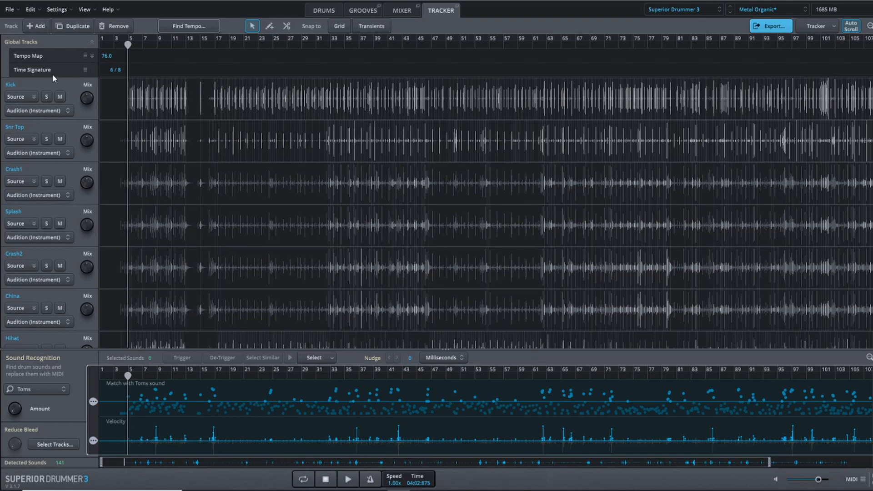
click(41, 85)
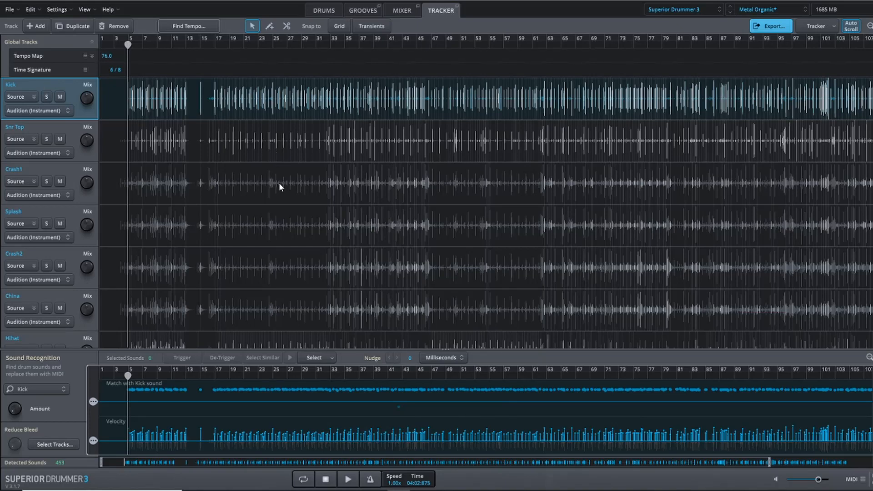
click(46, 97)
drag(769, 462, 180, 469)
key(space)
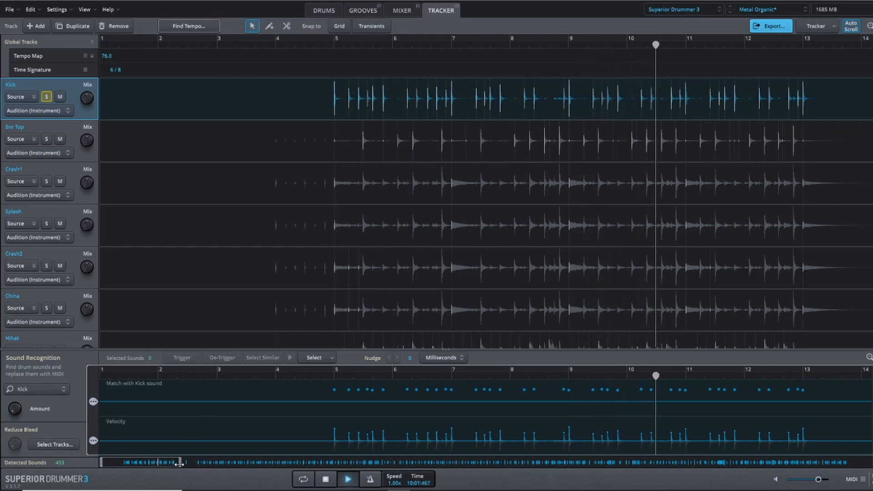
drag(180, 462, 154, 463)
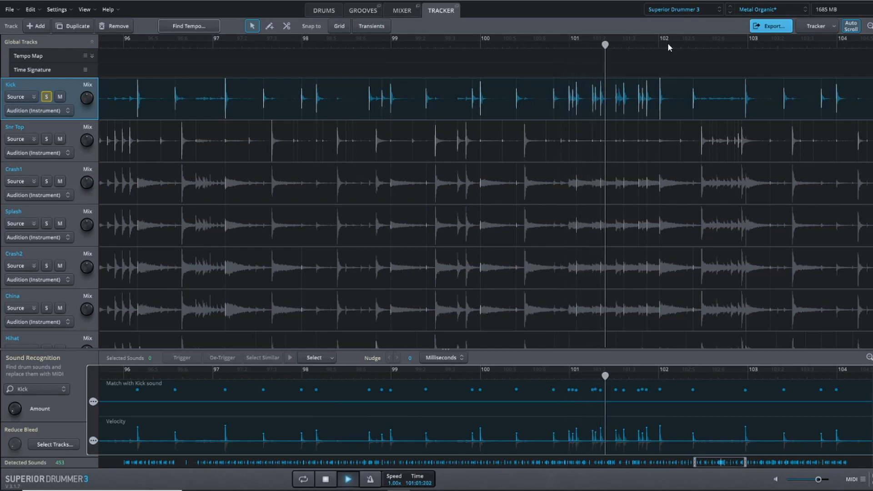
click(606, 45)
key(space)
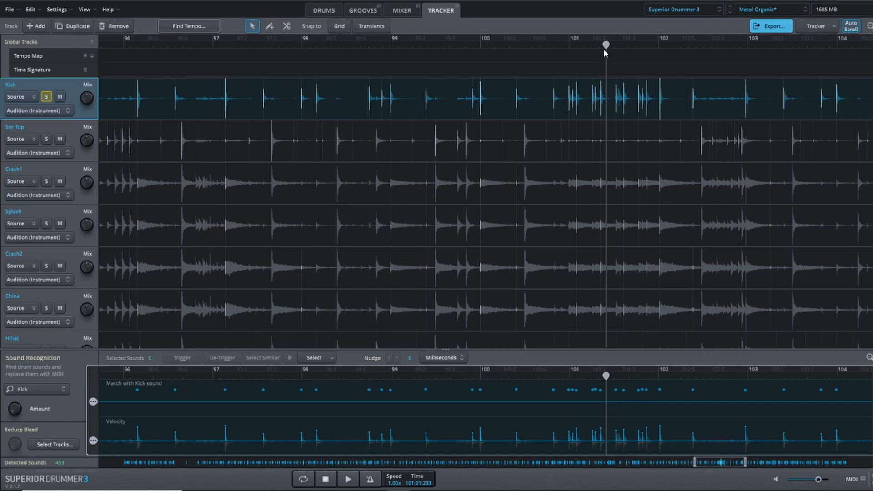
Fine-tune the Kick track's hit detection with the velocity threshold, the Amount setting and a slightly higher sound-match threshold.
drag(93, 440, 94, 439)
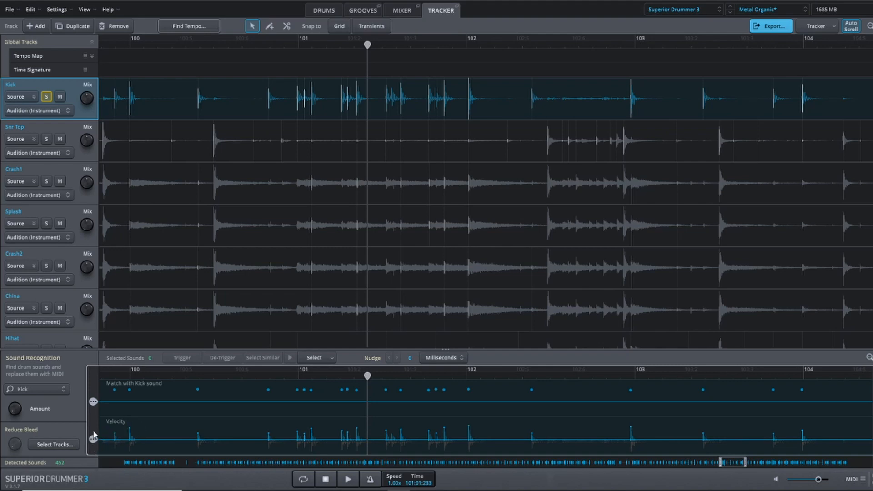
mouse_move(91, 412)
mouse_move(15, 412)
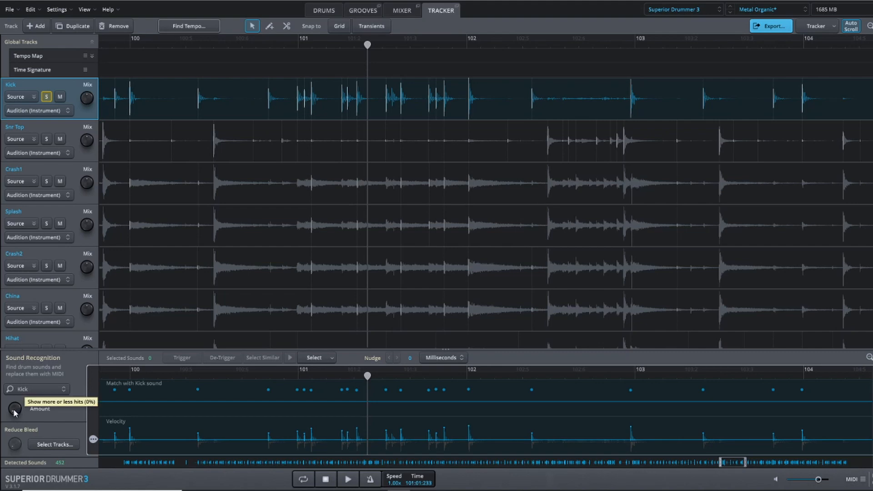
click(15, 411)
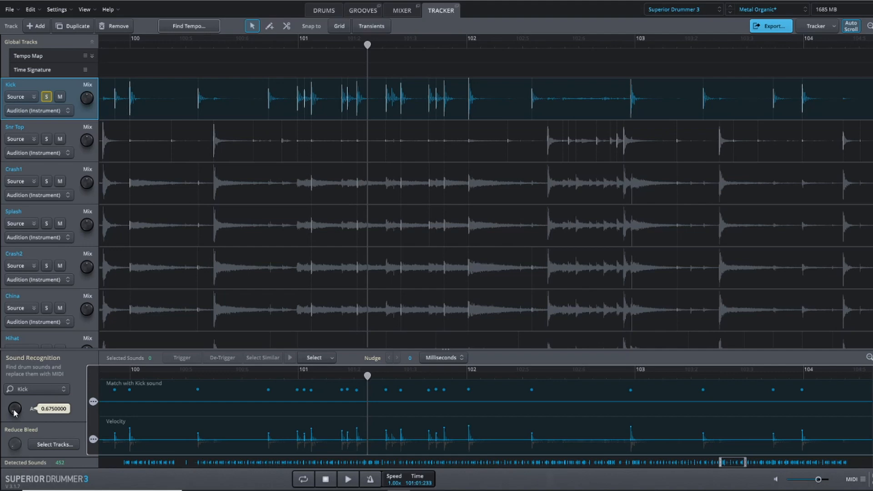
drag(15, 413, 15, 405)
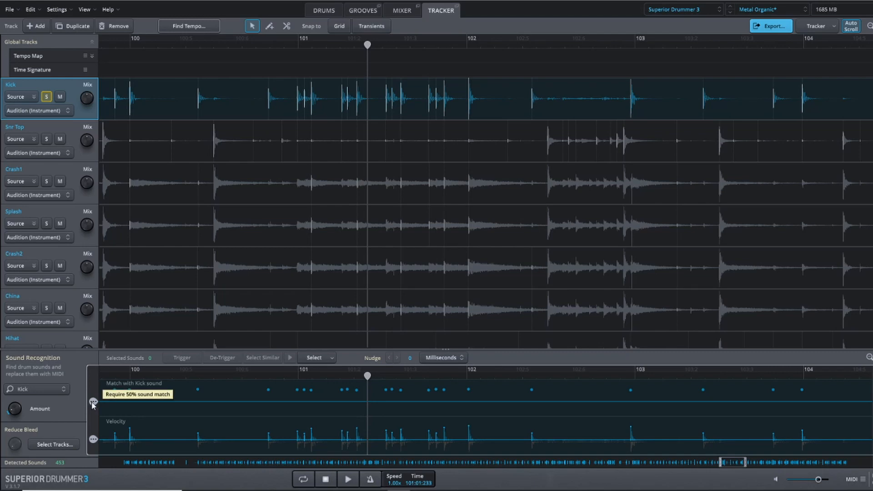
drag(93, 404, 97, 399)
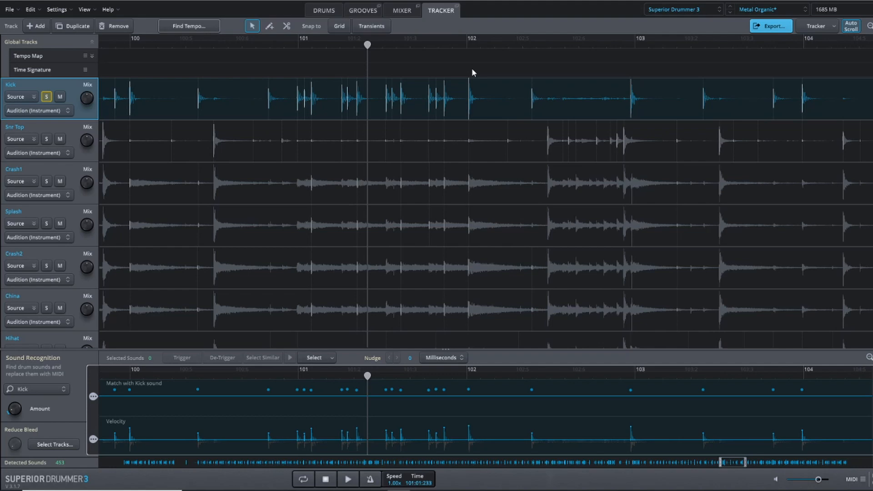
Play the soloed Kick track on from bar 101 and repeatedly audition the weak hit detected just after bar 109.
key(space)
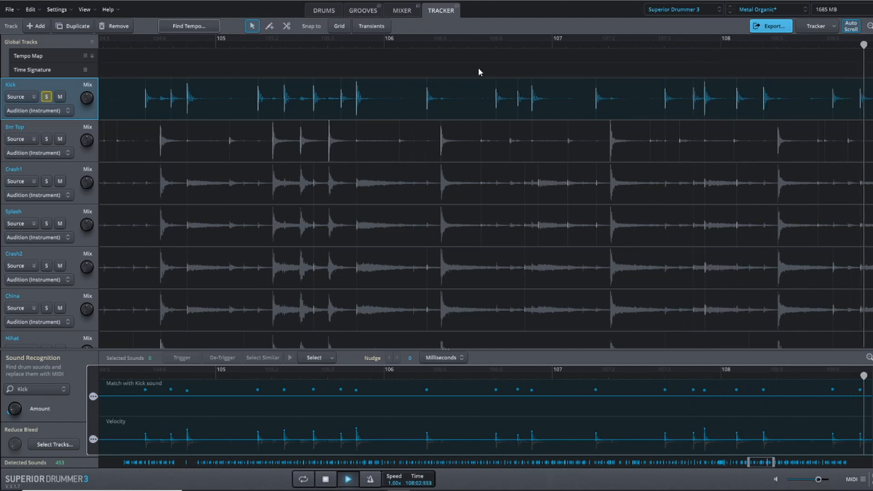
click(179, 45)
key(space)
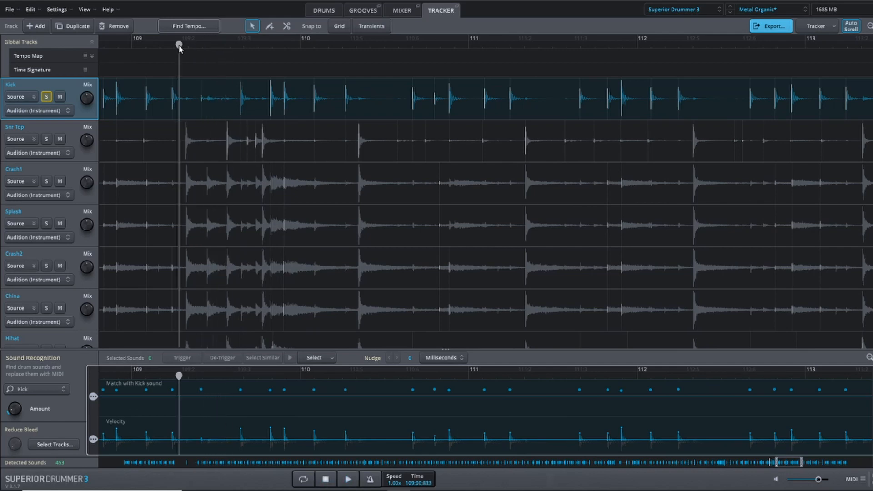
click(142, 45)
key(space)
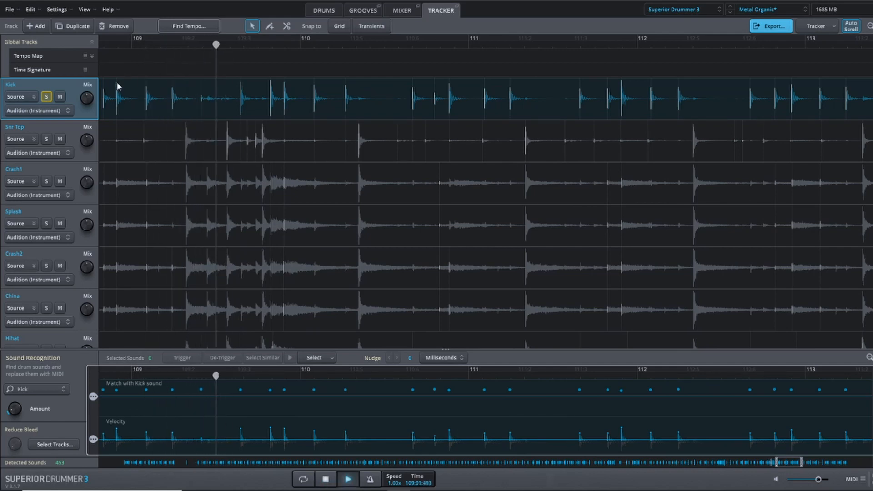
key(space)
key(space)
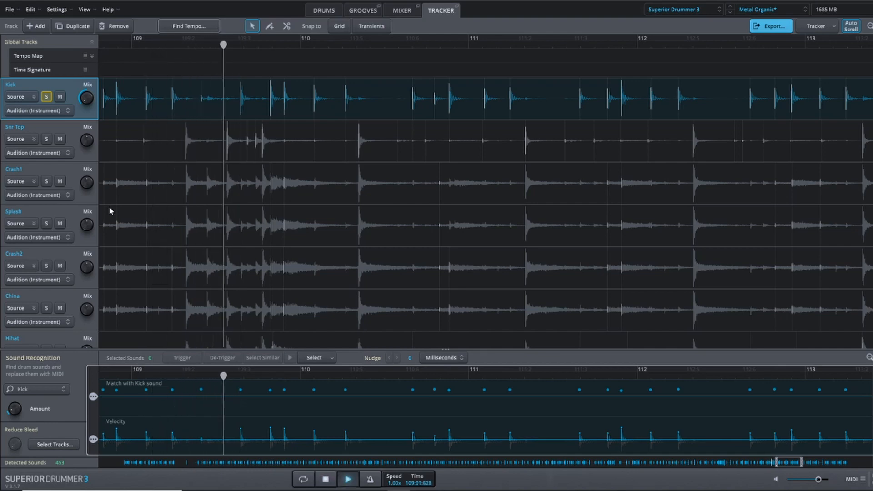
key(space)
key(space)
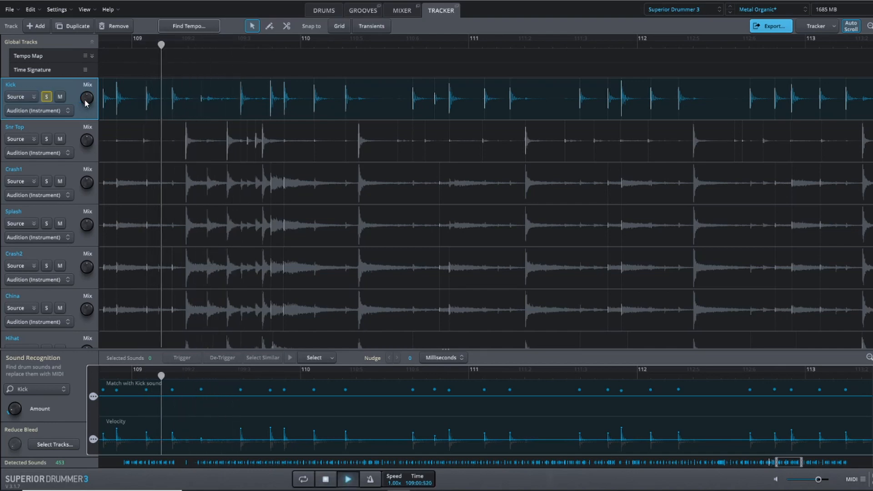
key(space)
Compare the weak kick hit after bar 109 with the cymbal, hi-hat, ride and tom tracks at the same position.
scroll(281, 239, down, 4)
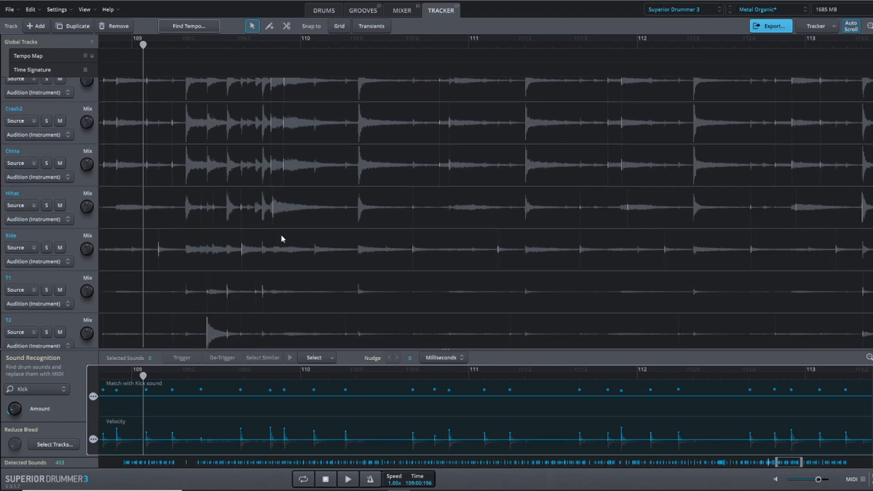
key(space)
key(space)
scroll(208, 333, down, 2)
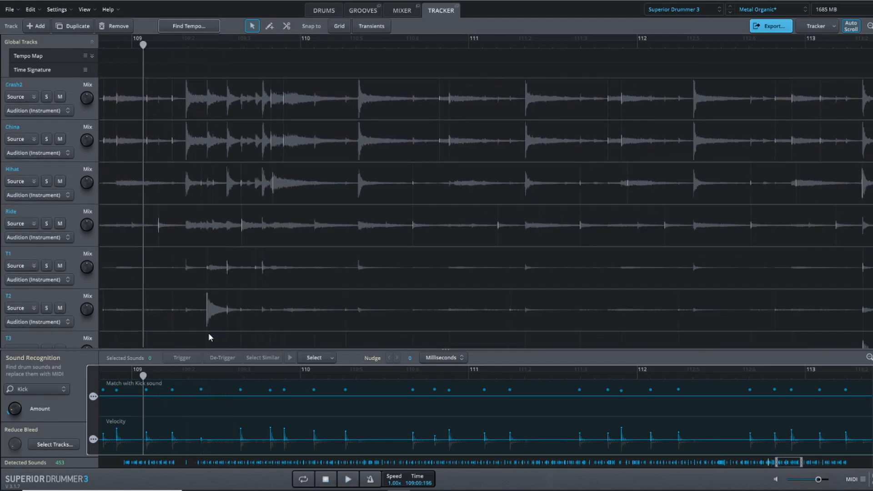
key(space)
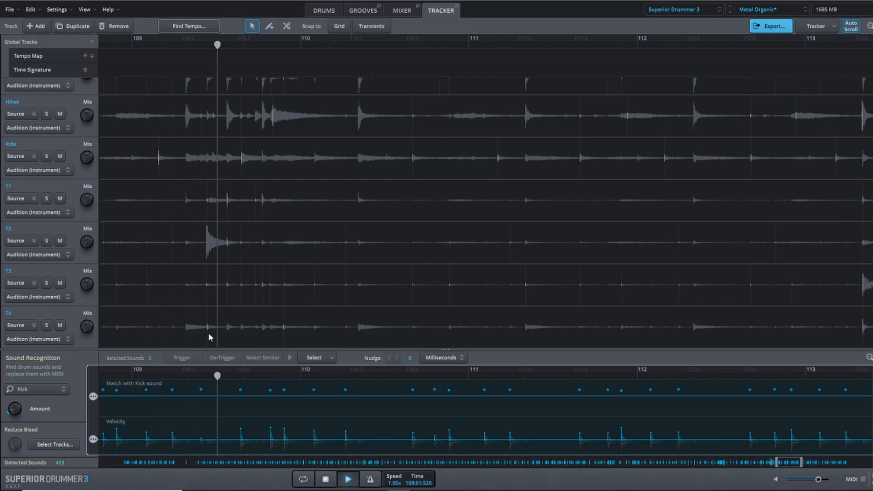
key(space)
Choose the source tracks for the Kick's bleed reduction, try the Reduce Bleed amount at its maximum, and settle on a low amount.
scroll(208, 334, up, 5)
scroll(208, 336, up, 1)
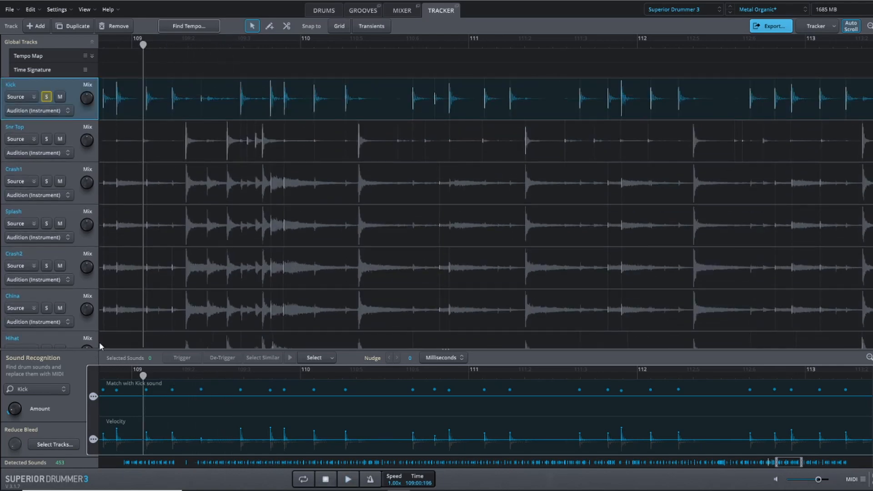
click(48, 445)
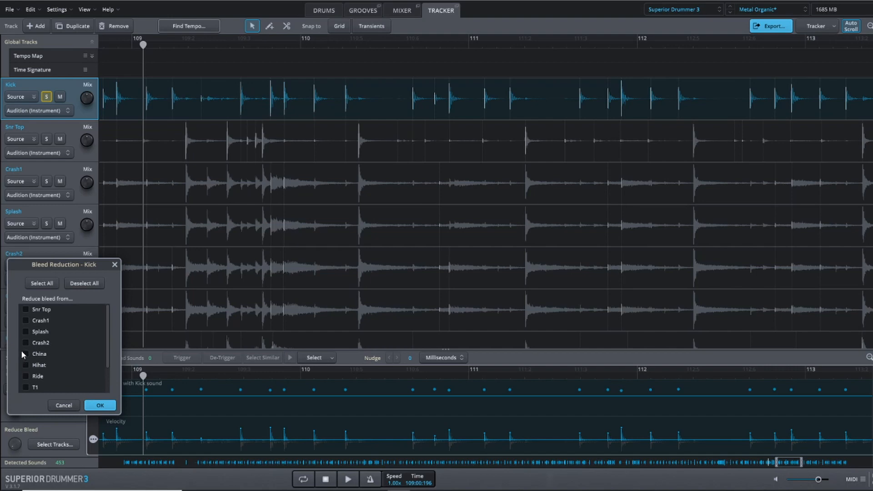
drag(107, 345, 109, 378)
click(97, 406)
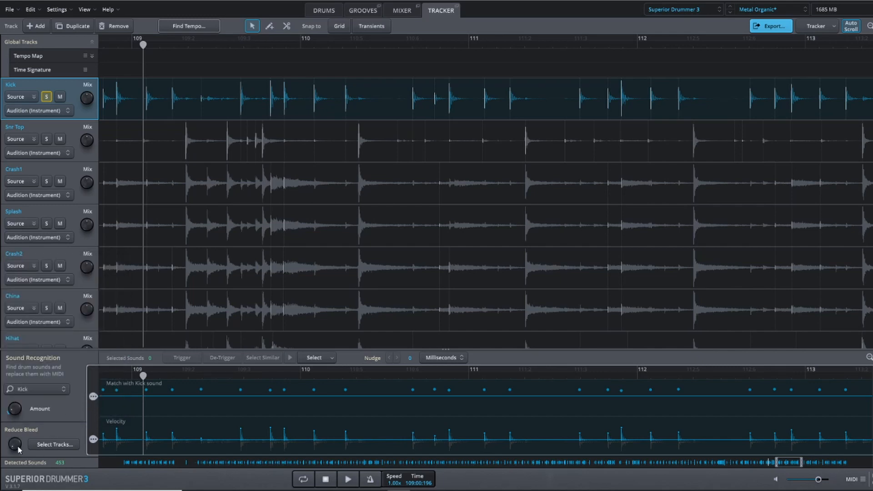
drag(16, 448, 19, 416)
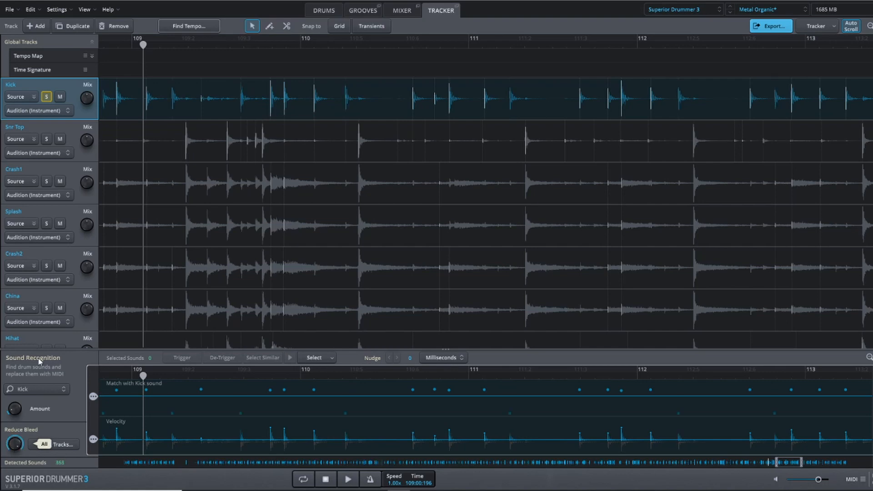
drag(40, 362, 47, 460)
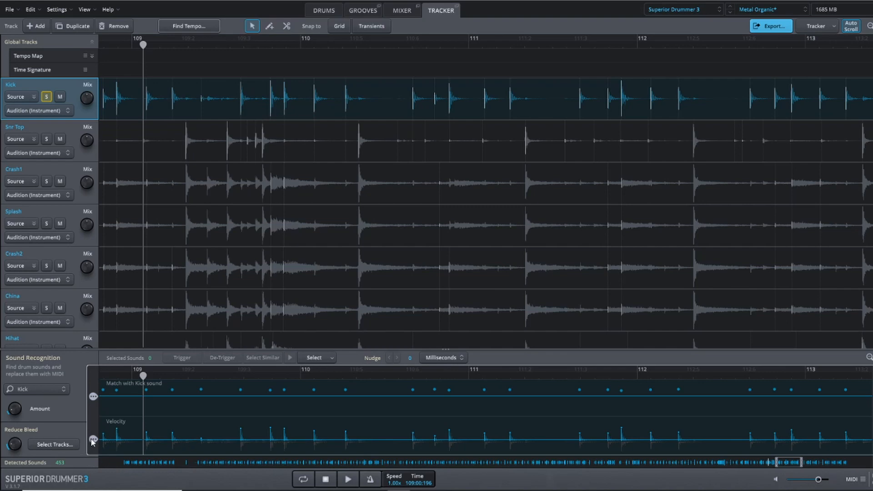
Try a velocity threshold of 83 on the Kick track, lower it again, and de-trigger the weak hit just after bar 109.
mouse_move(92, 442)
drag(92, 442, 94, 441)
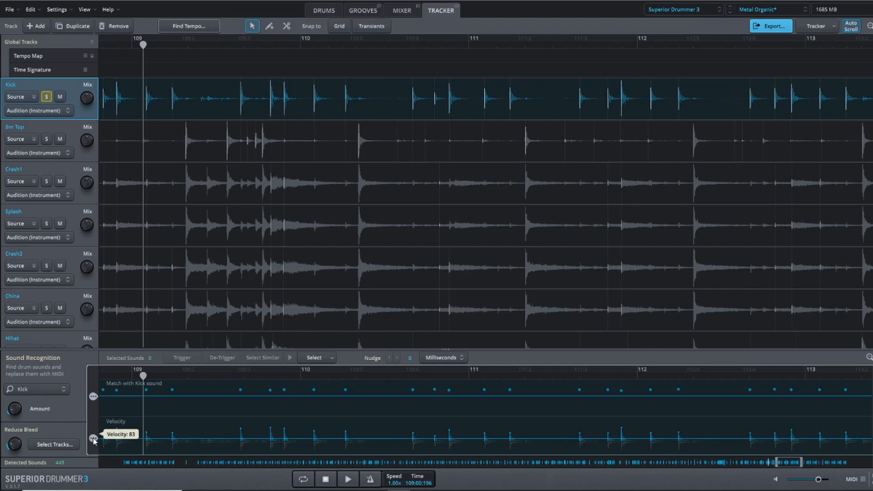
drag(93, 440, 93, 442)
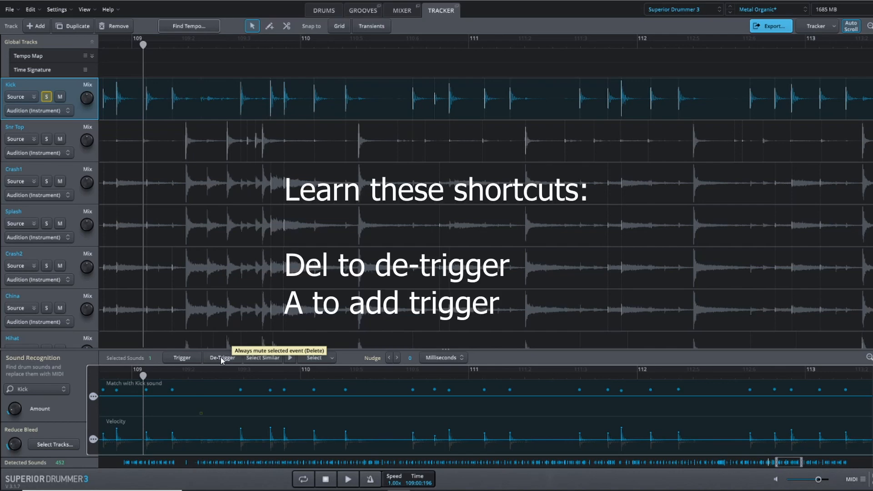
Play the soloed Kick track from bar 109 to check the passage without the weak hit, and save the project.
key(space)
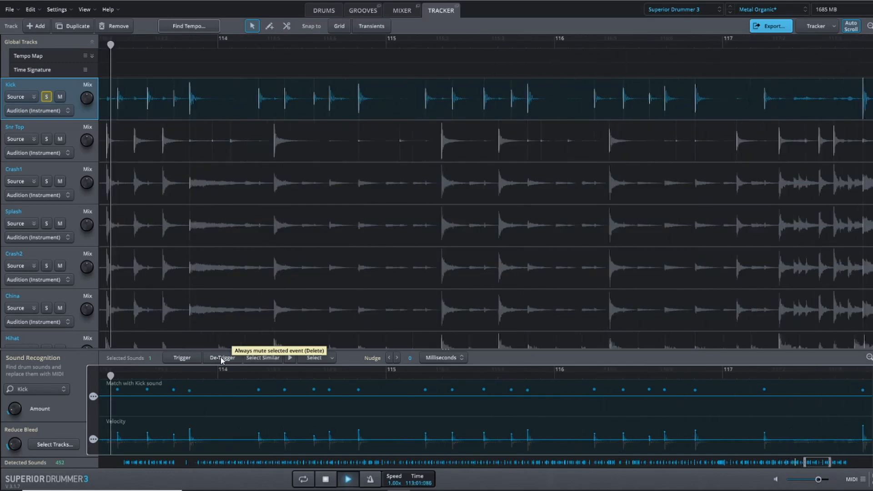
key(space)
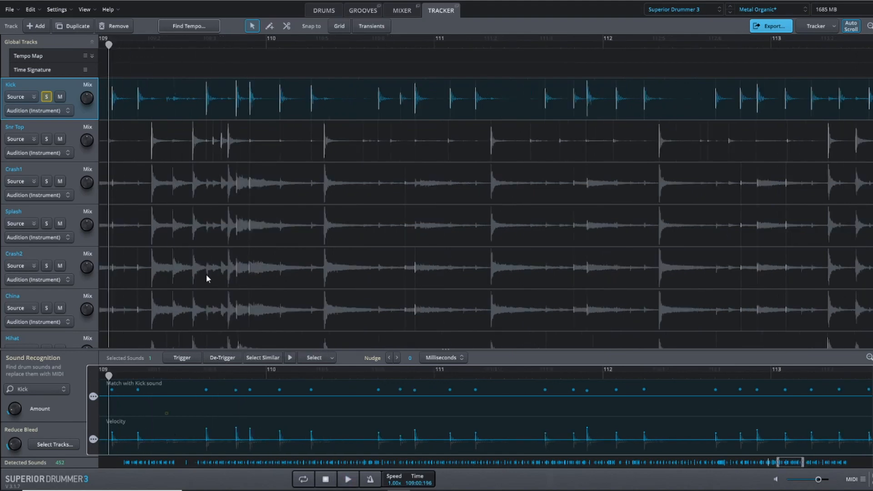
click(9, 11)
click(22, 95)
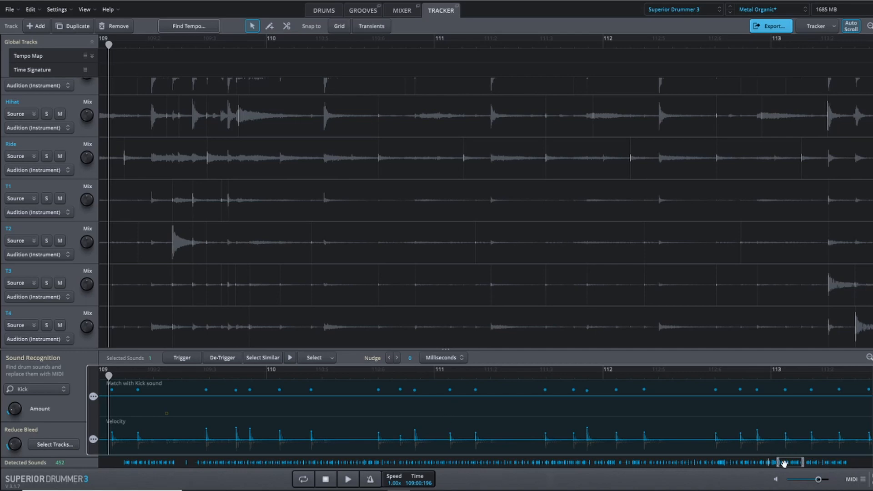
Solo and select the T1 tom track, try a stricter sound match, and raise its velocity threshold to filter out weak detections.
drag(784, 463, 123, 463)
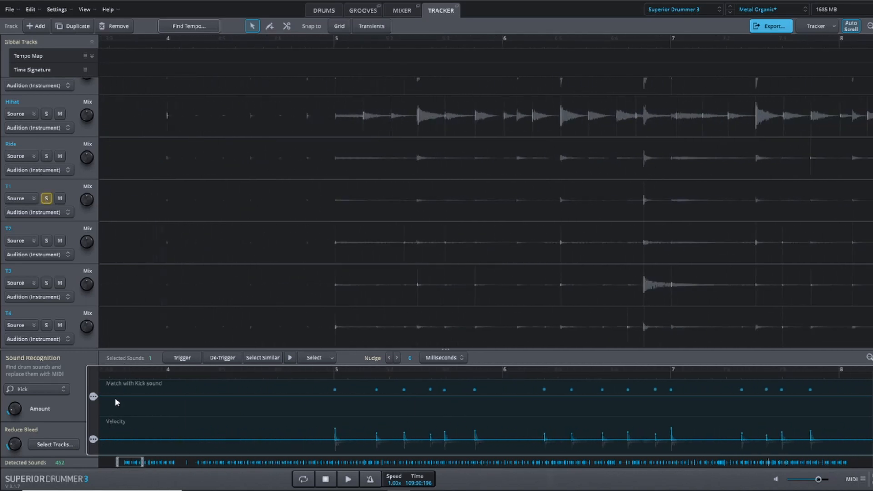
click(138, 202)
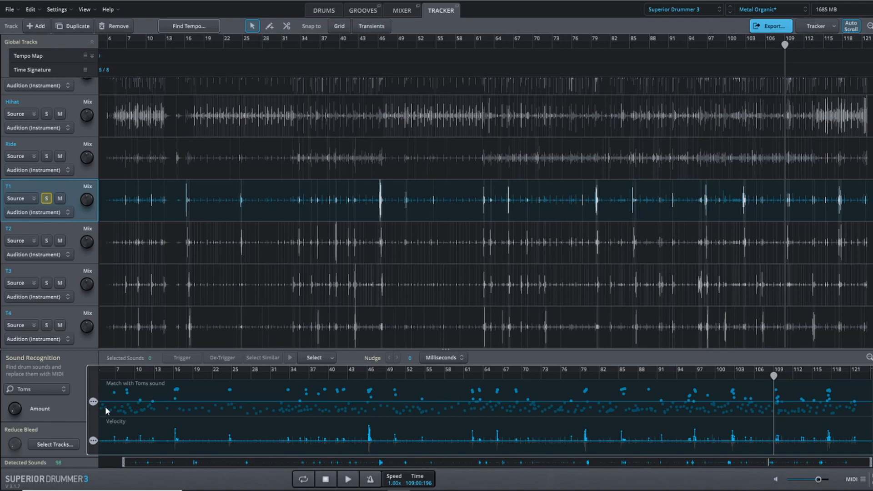
mouse_move(95, 405)
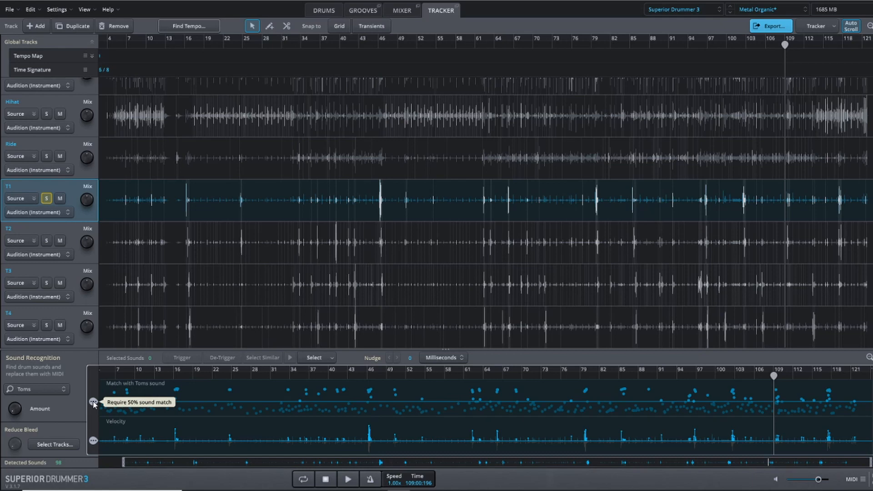
drag(94, 404, 94, 396)
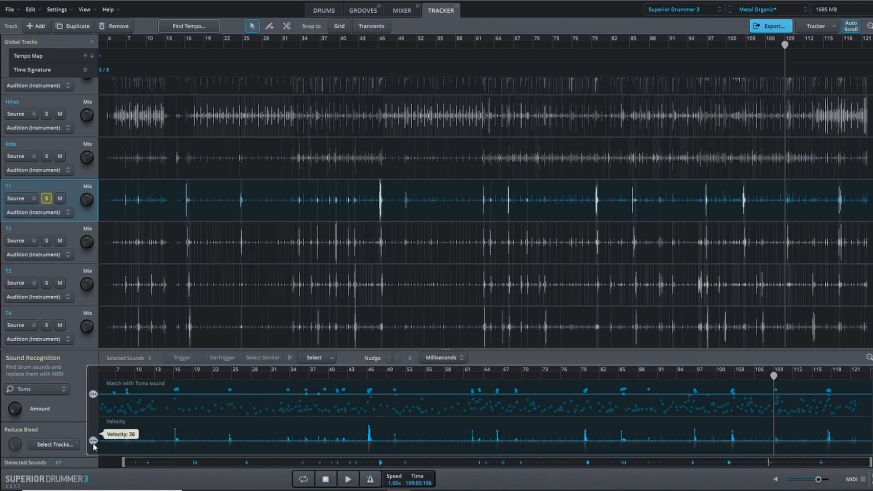
drag(94, 447, 93, 443)
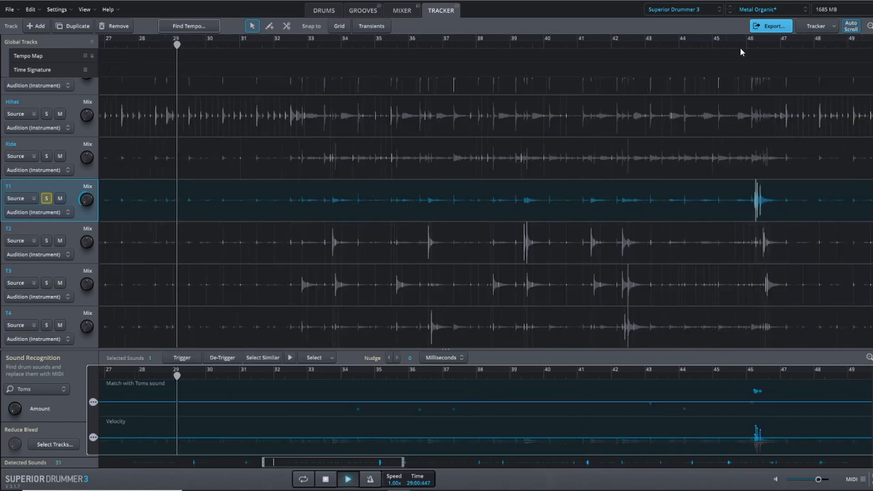
Audition the detected T1 tom hits around bars 46, 50, 62 and 66.
click(744, 43)
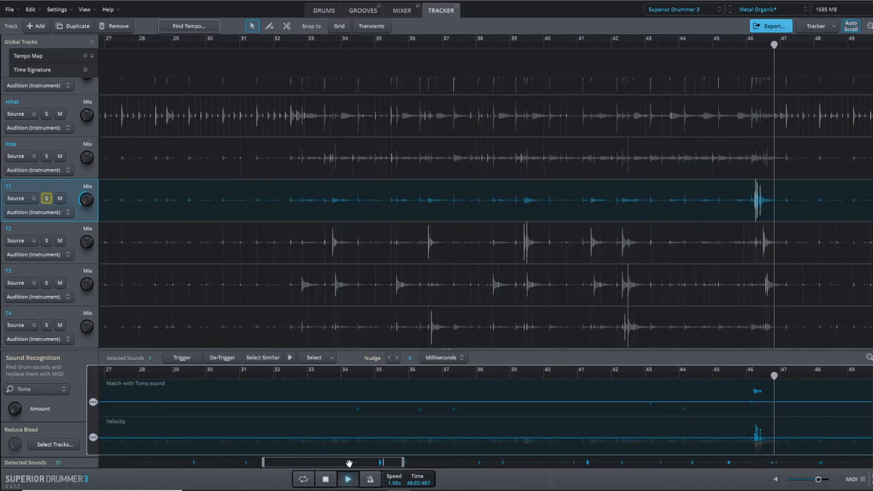
click(466, 42)
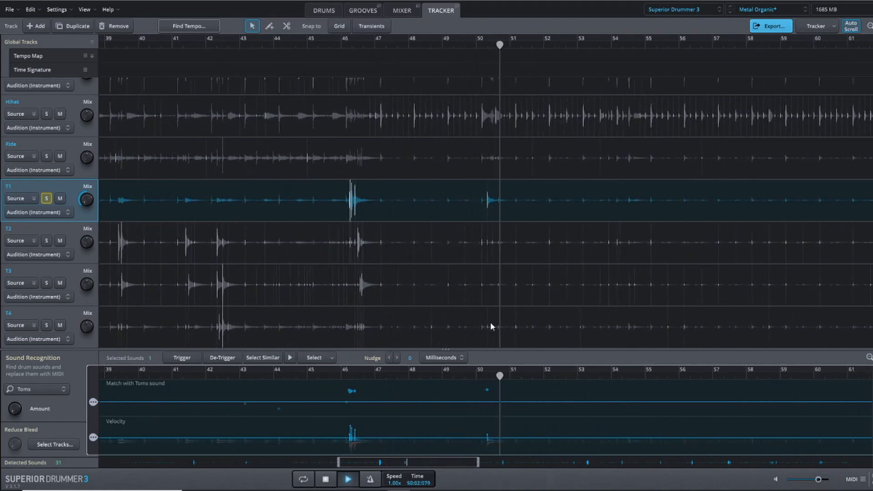
drag(412, 463, 455, 462)
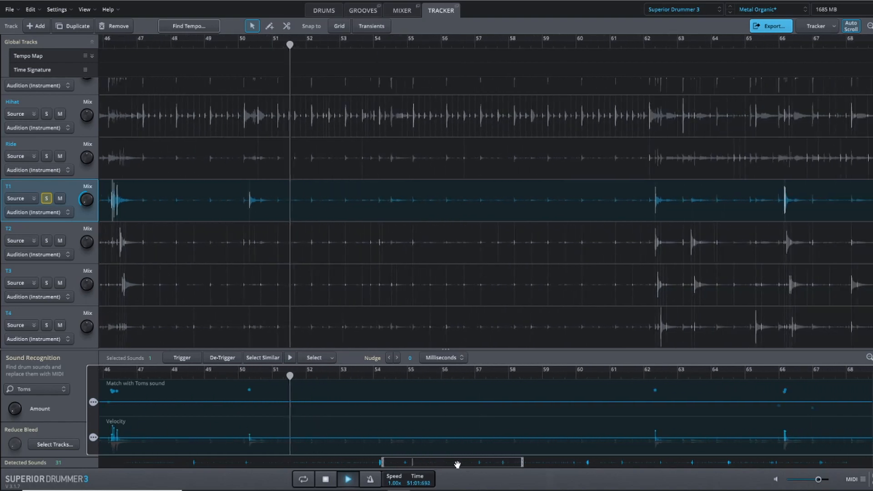
click(647, 47)
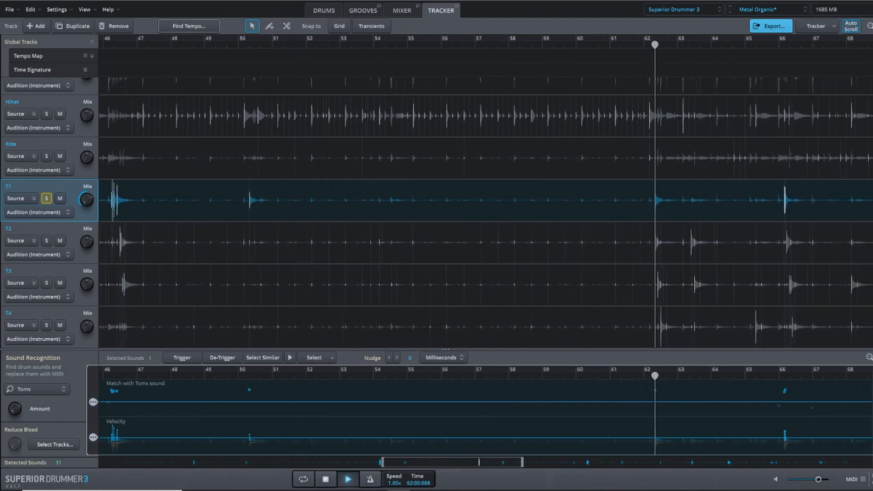
click(774, 45)
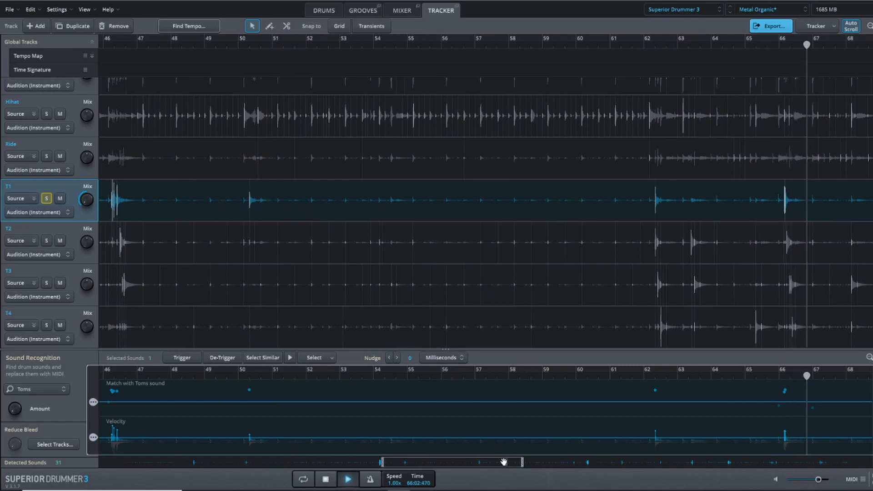
Audition the T1 track shortly before bar 78 and de-trigger the weak hit there.
drag(502, 462, 593, 453)
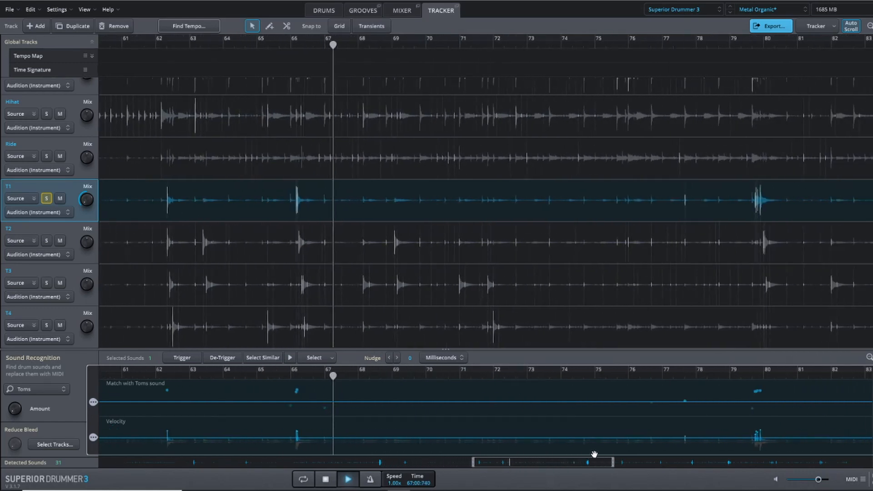
click(673, 48)
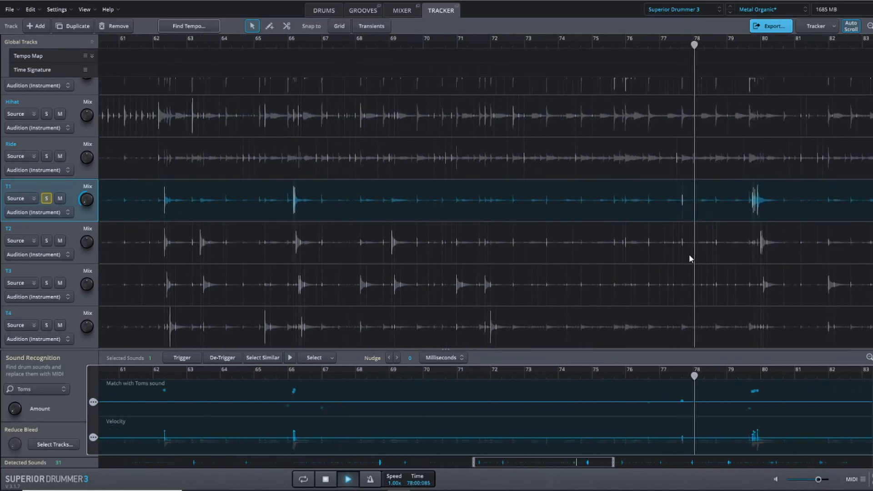
drag(676, 194, 689, 207)
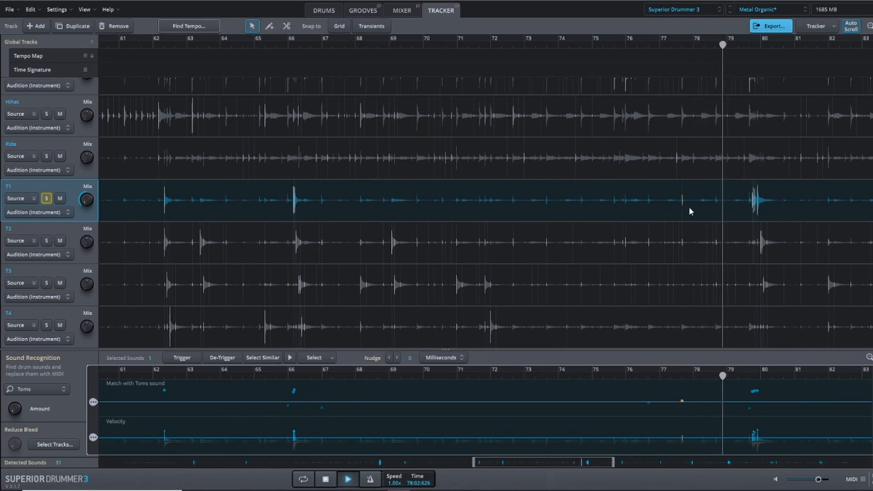
key(Delete)
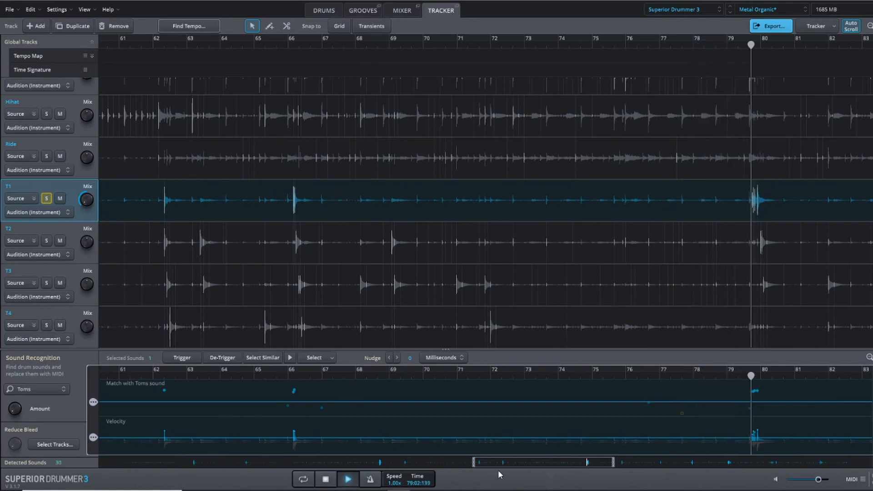
Audition the T1 tom fill just before bar 80 and the single tom hit after bar 85.
drag(473, 467, 586, 467)
click(295, 43)
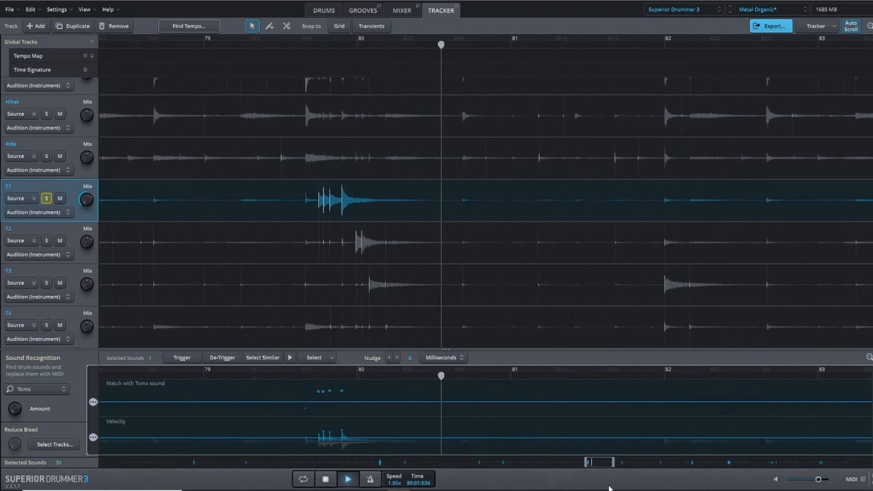
drag(605, 462, 624, 462)
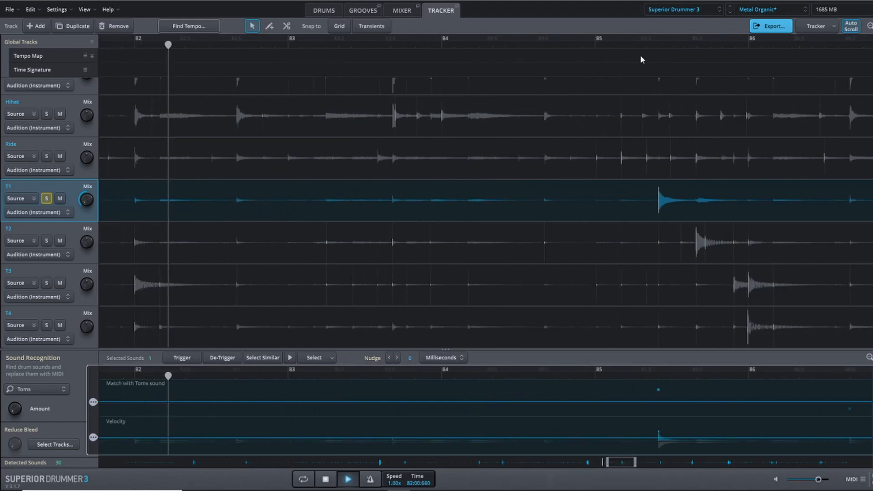
click(646, 43)
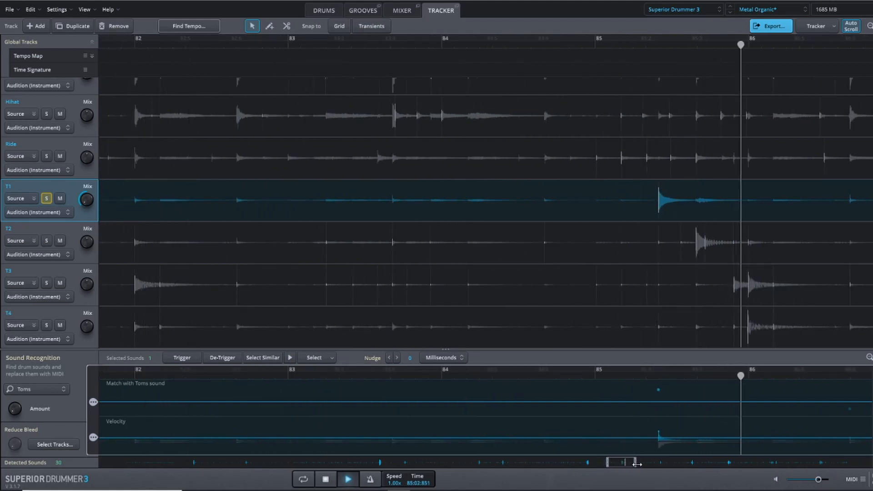
Audition the T1 track after bar 91 and de-trigger the weak hit midway to bar 92.
drag(636, 463, 695, 462)
click(606, 43)
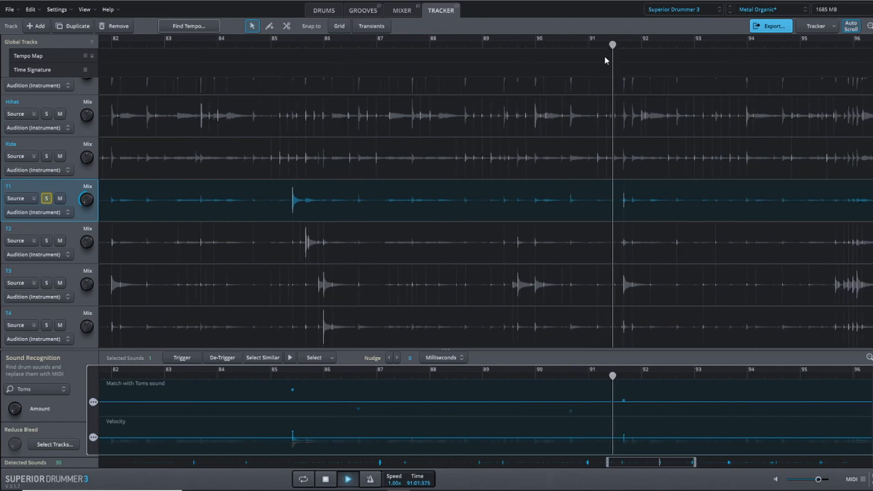
drag(608, 191, 639, 206)
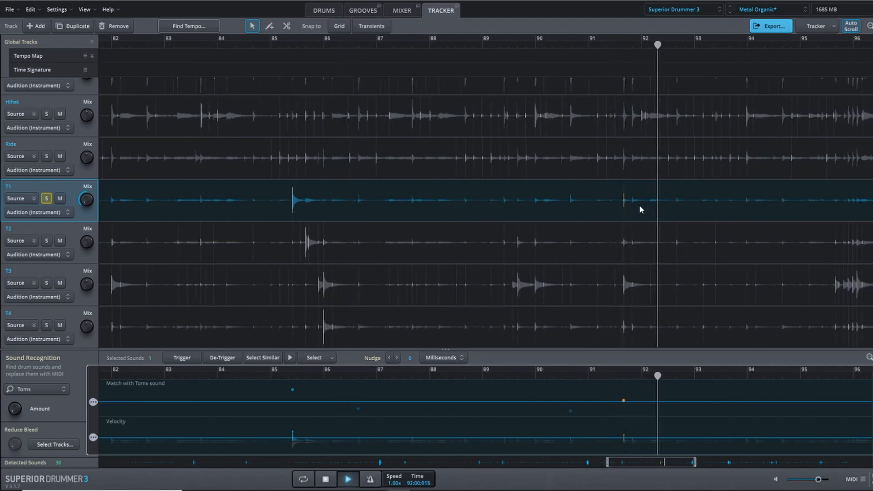
key(Delete)
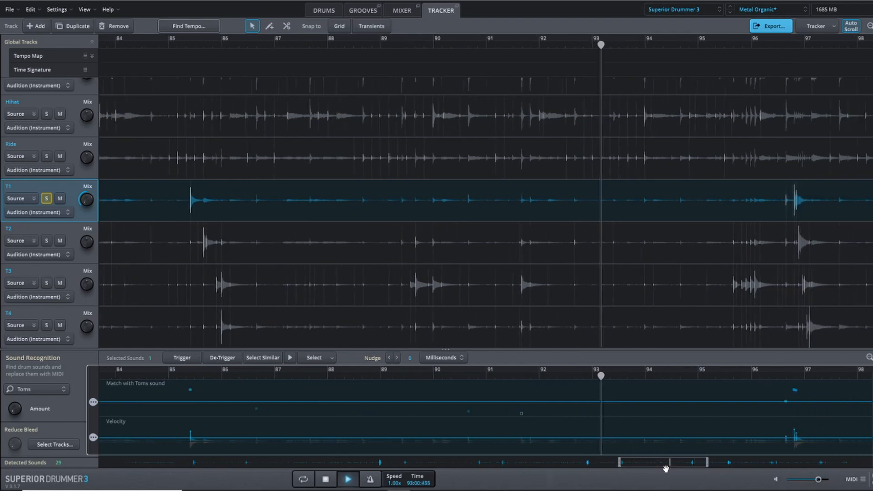
Audition the T1 track from bar 96 and de-trigger the weak hit just ahead of the tom fill before bar 97.
click(479, 44)
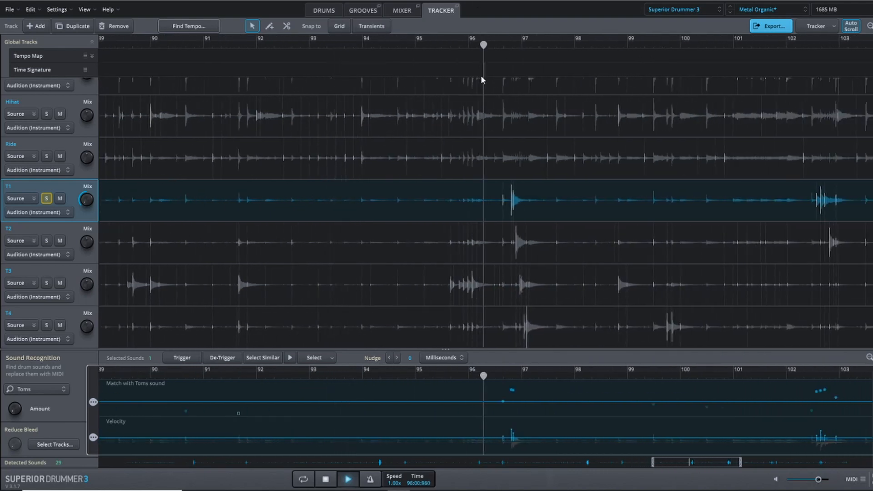
drag(498, 191, 505, 207)
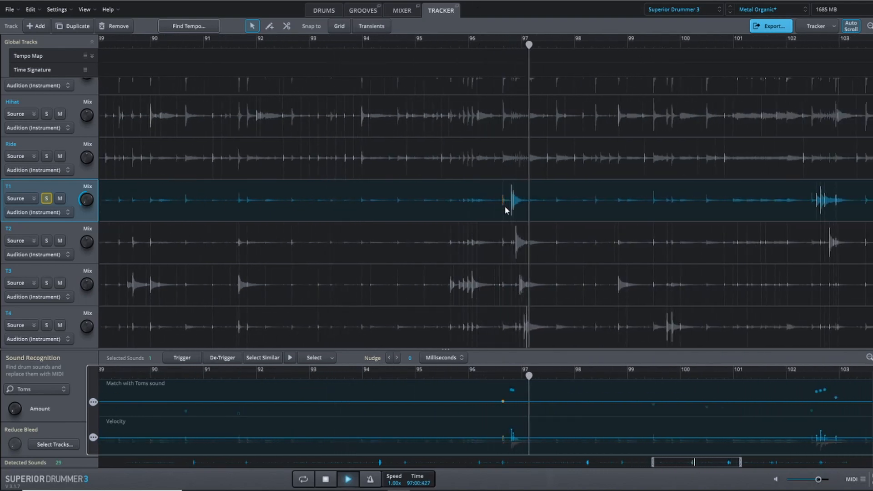
key(Delete)
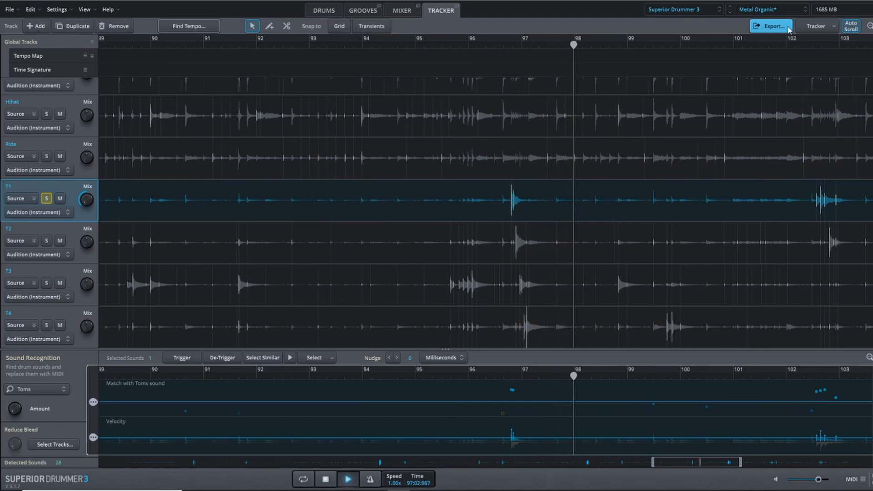
Audition the T1 track from bar 102 and the two tom hits in the fill shortly after bar 117.
click(789, 42)
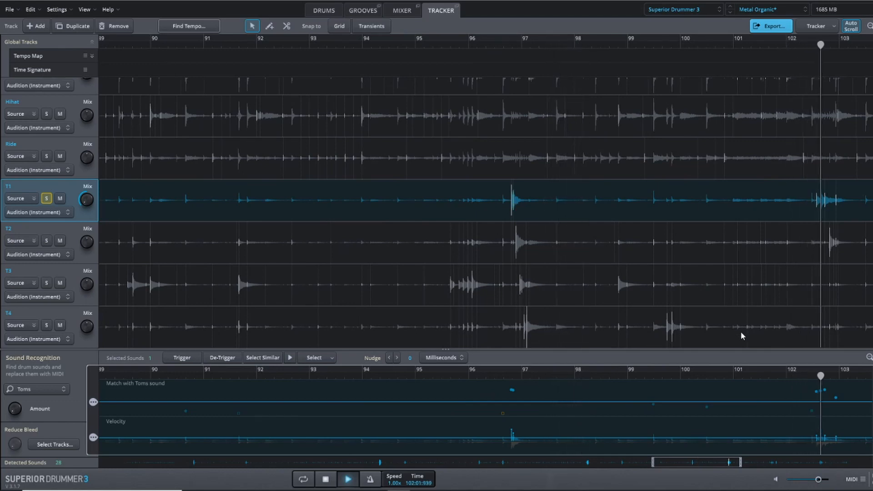
key(space)
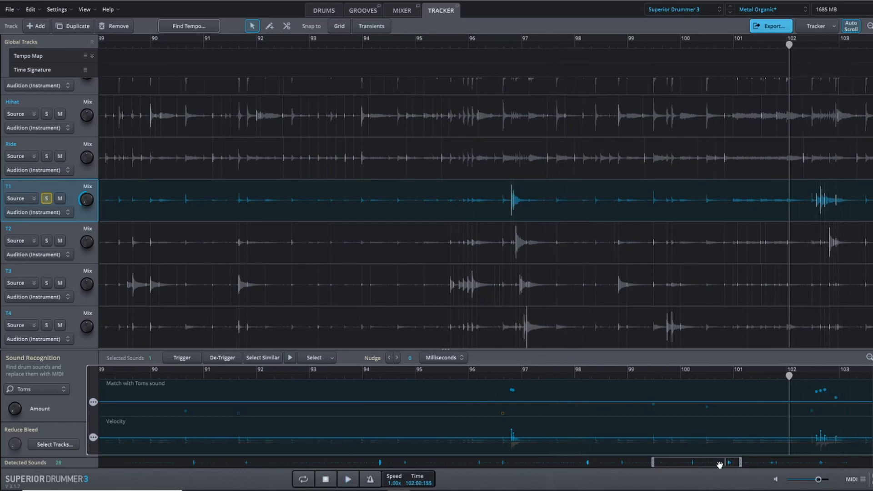
drag(719, 463, 735, 464)
click(821, 46)
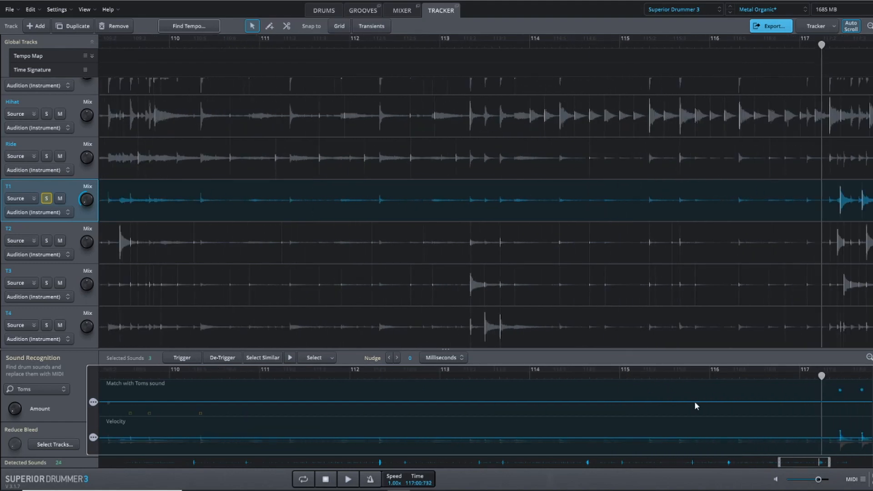
drag(793, 464, 832, 460)
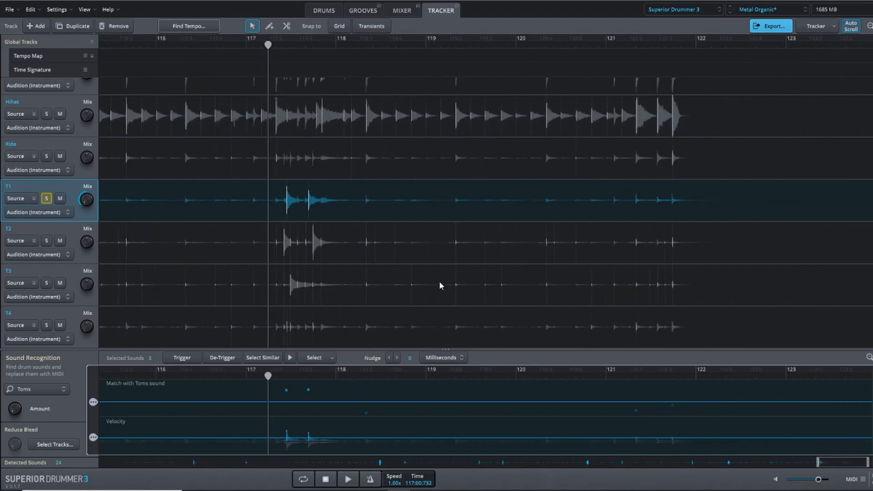
key(space)
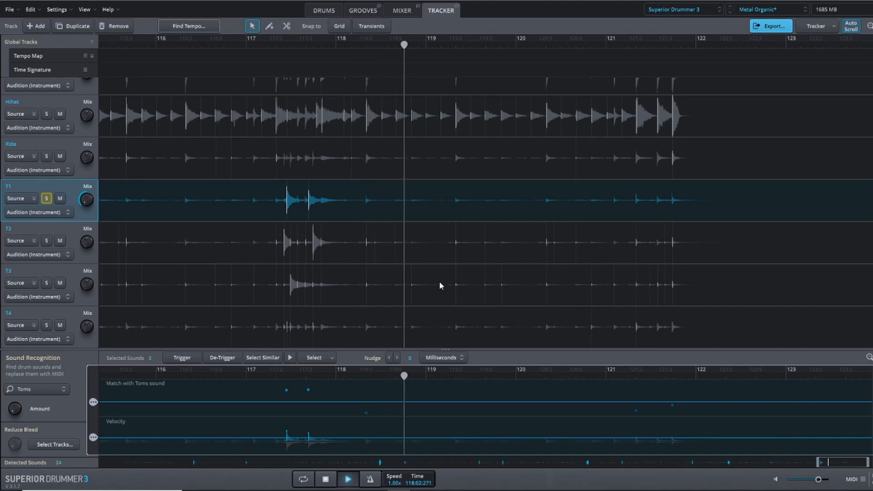
key(space)
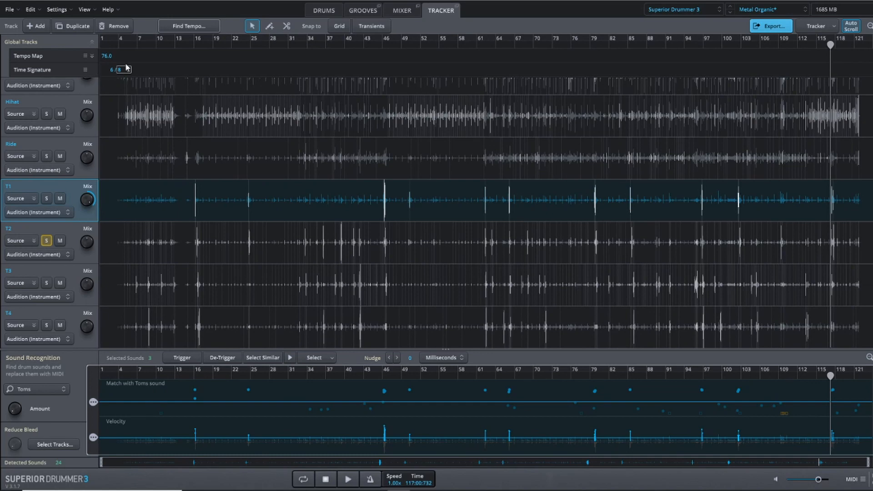
Audition the T2 track around its tom hit midway between bars 16 and 17.
click(118, 47)
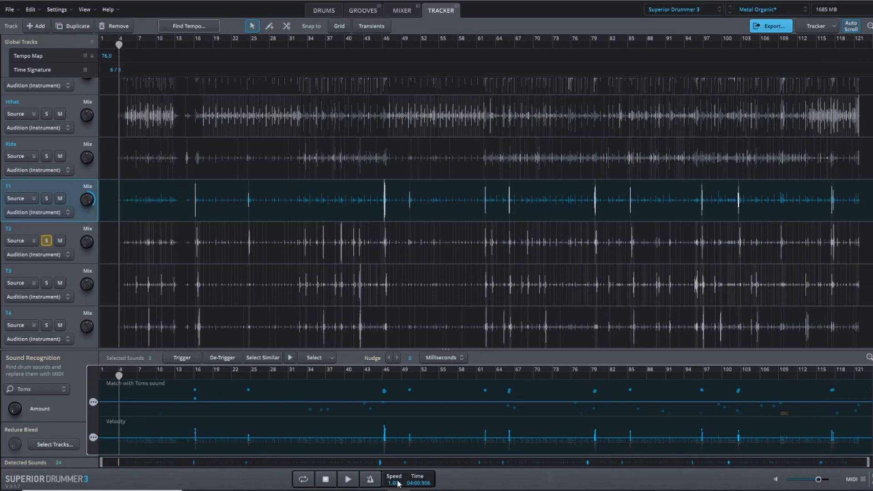
drag(197, 464, 199, 464)
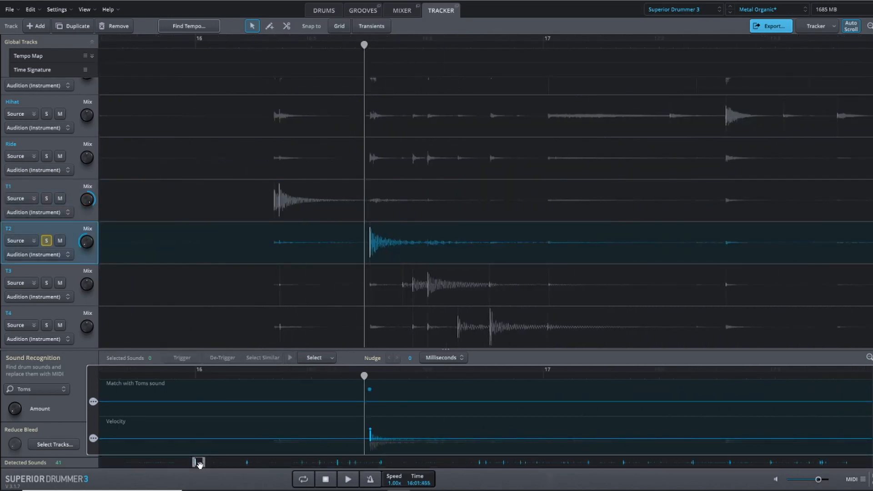
key(space)
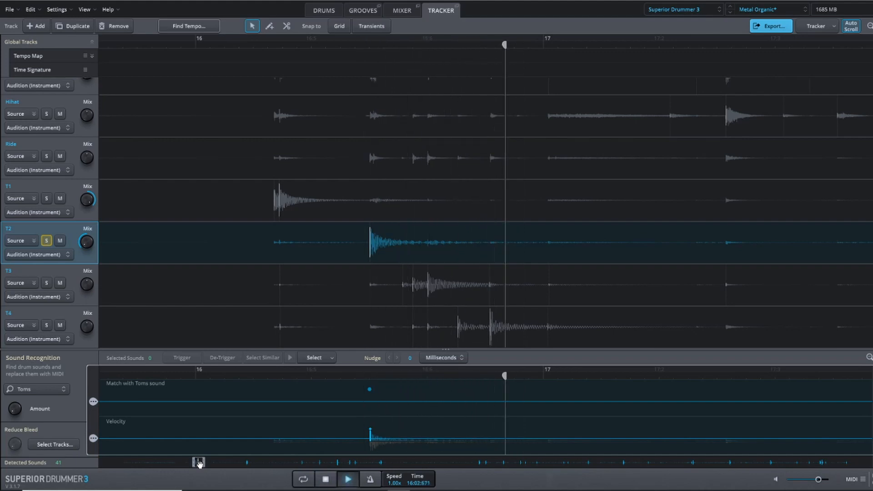
key(space)
Draw an extra hit on T2 immediately after the detected hit midway between bars 16 and 17, and audition it.
click(374, 47)
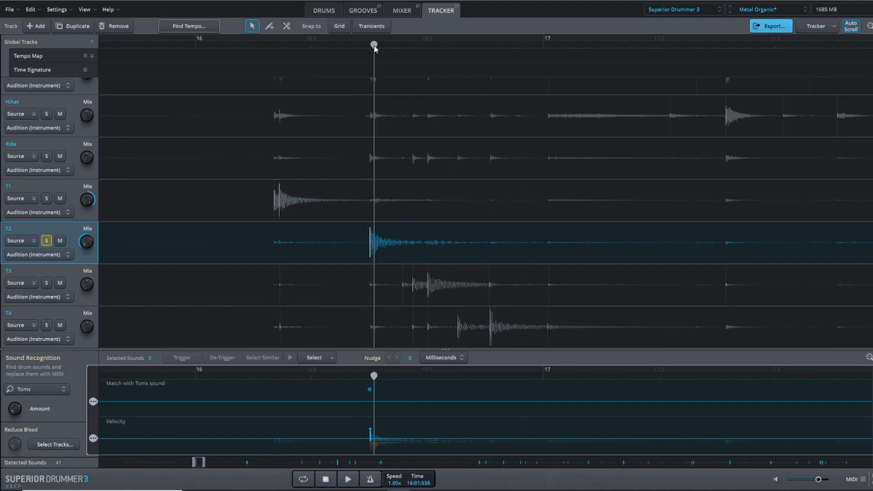
drag(375, 49, 378, 49)
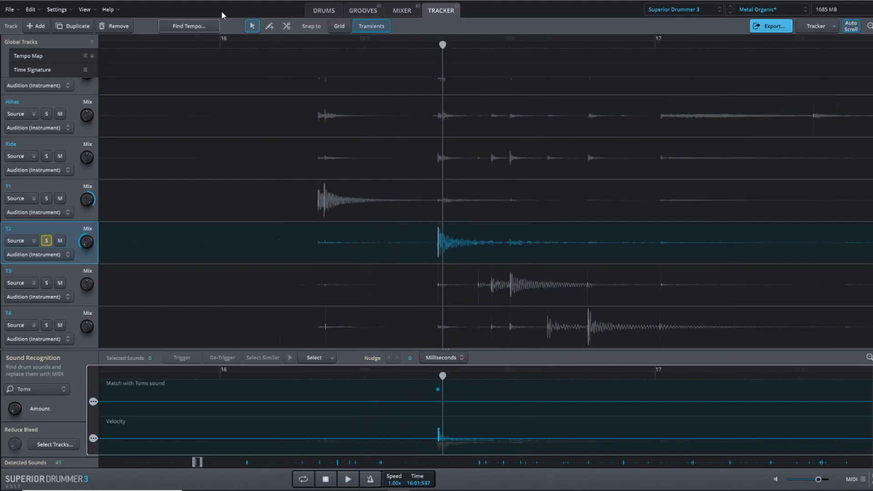
click(270, 26)
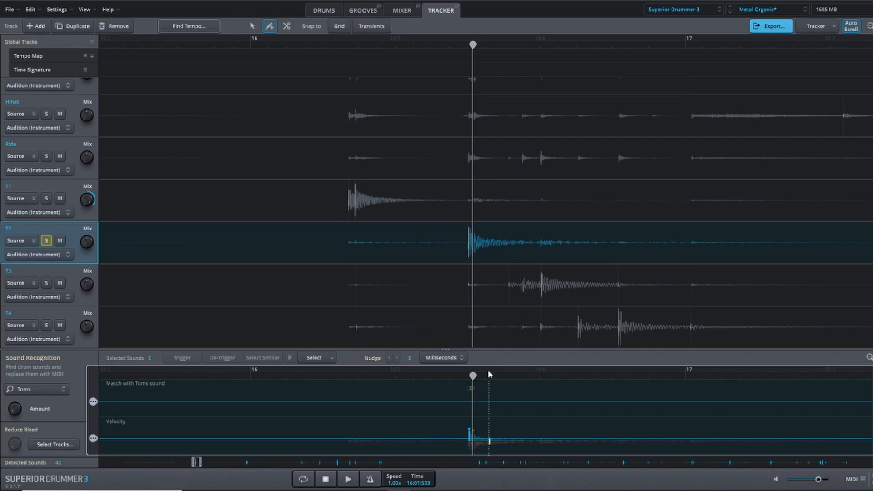
click(444, 45)
key(space)
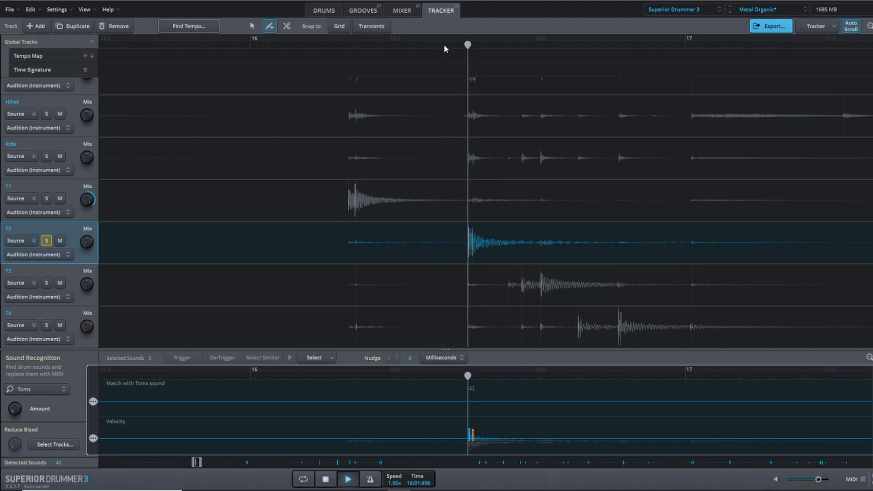
key(space)
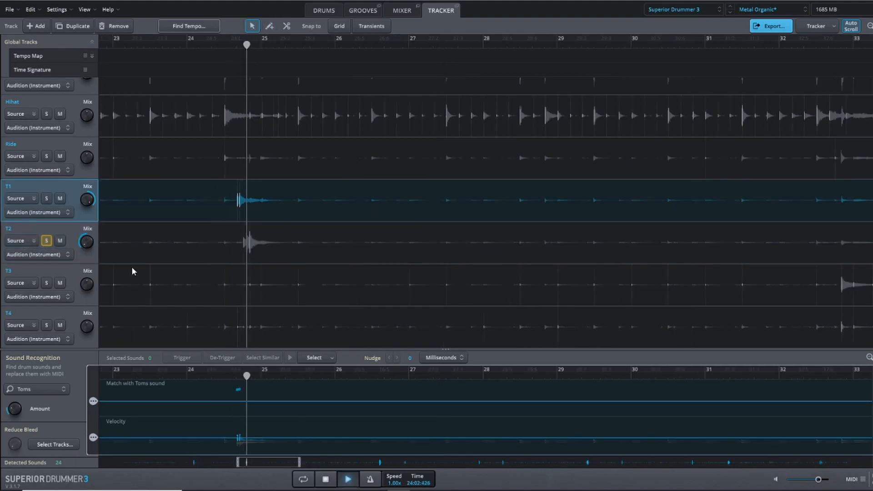
Audition the T2 track through the tom fill just before bar 25.
click(138, 254)
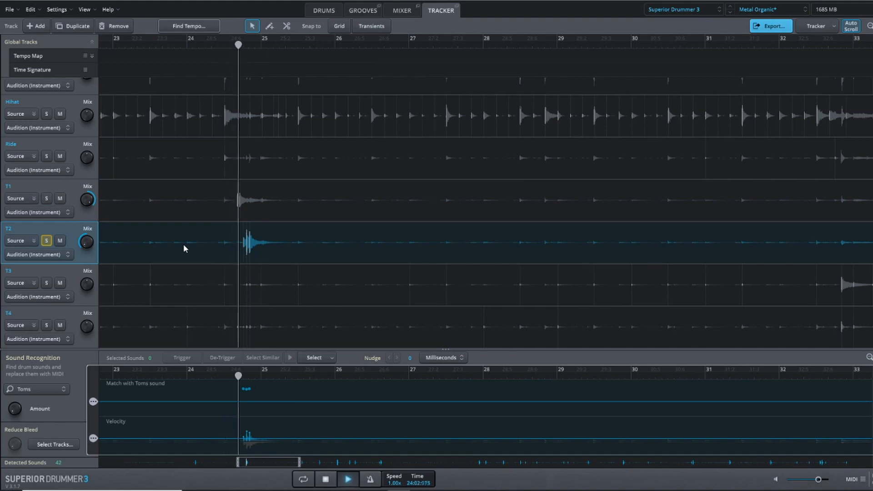
key(space)
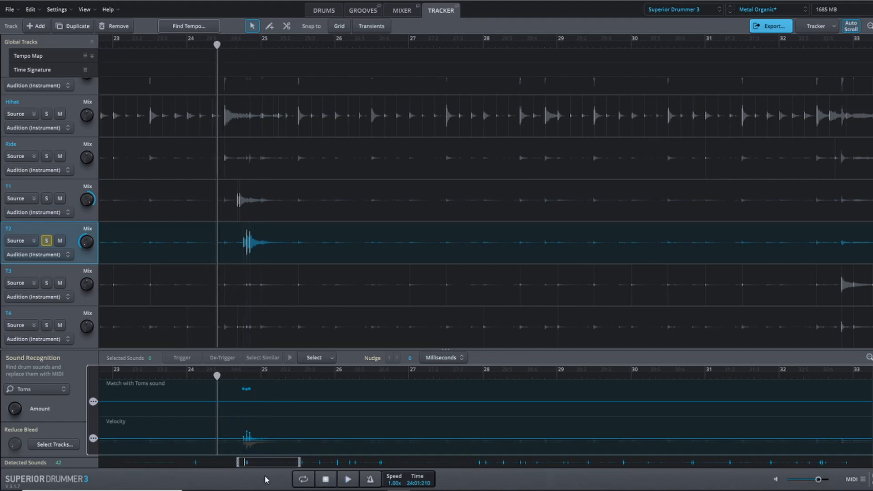
Set the T2 bleed reduction to reduce bleed from Snr Top, T1, T3 and T4.
click(55, 444)
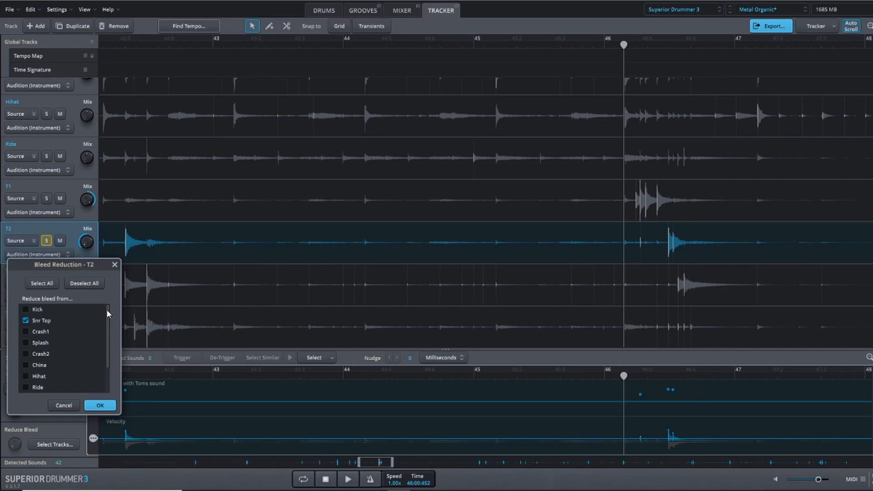
drag(108, 312, 107, 348)
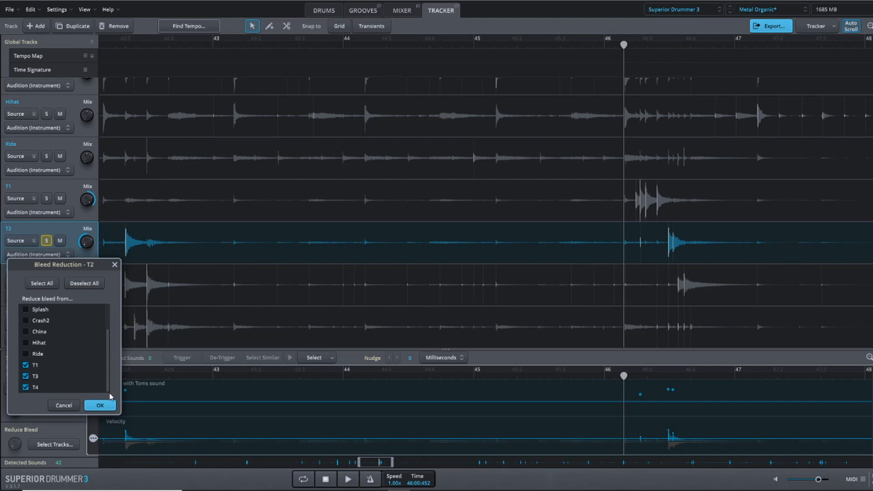
click(97, 406)
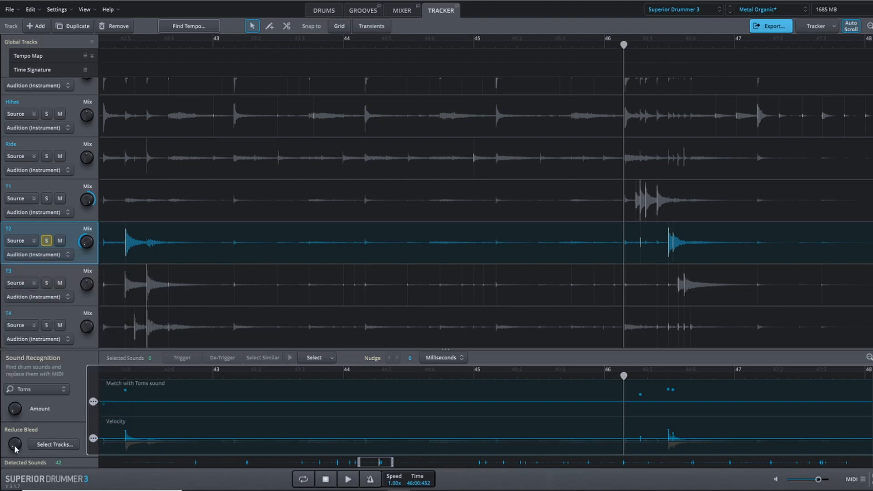
Audition the T2 track from bar 46 through the tom fill before bar 47.
mouse_move(358, 462)
mouse_down()
mouse_move(220, 462)
mouse_move(374, 462)
mouse_up()
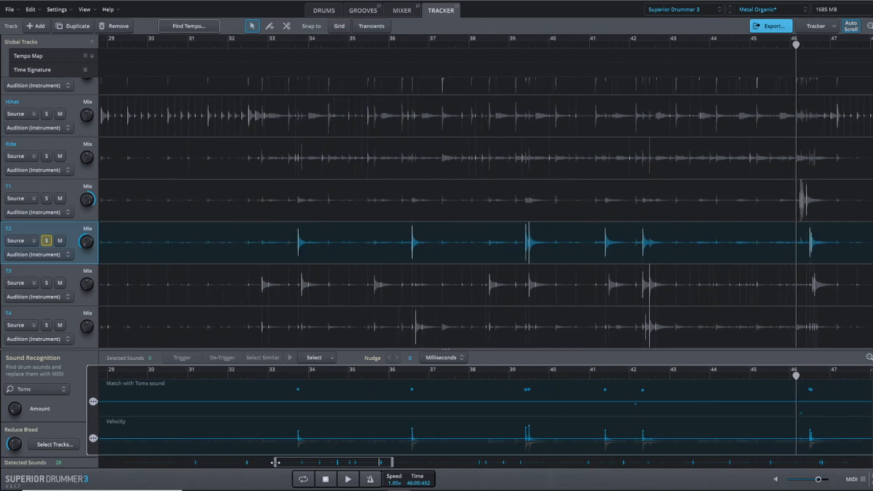
key(space)
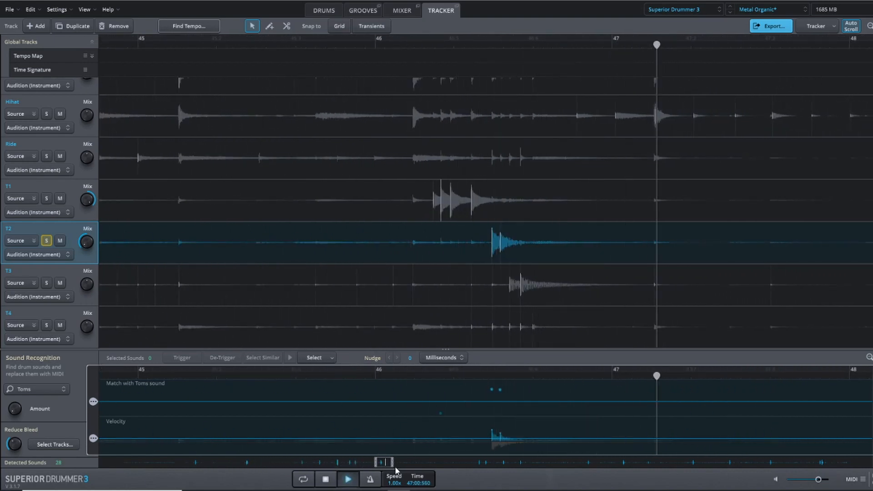
drag(392, 462, 485, 461)
key(space)
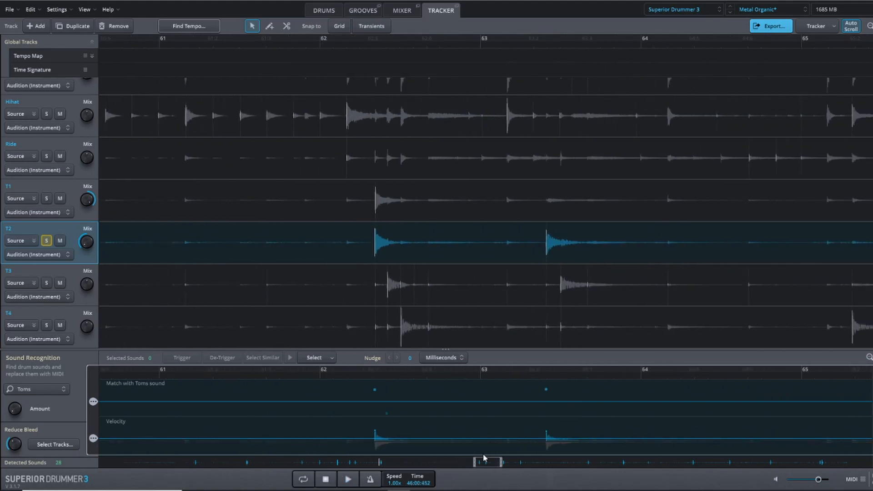
Audition the T2 tom hits that follow bars 62 and 63.
click(365, 43)
key(space)
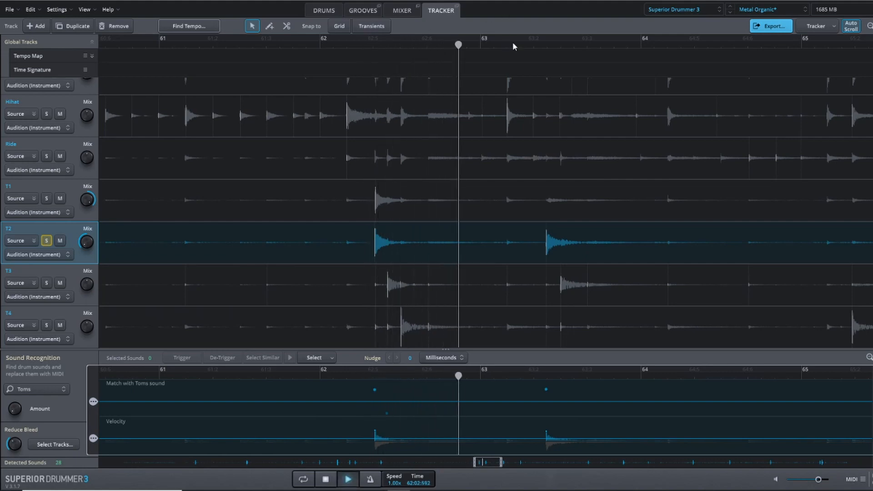
click(534, 44)
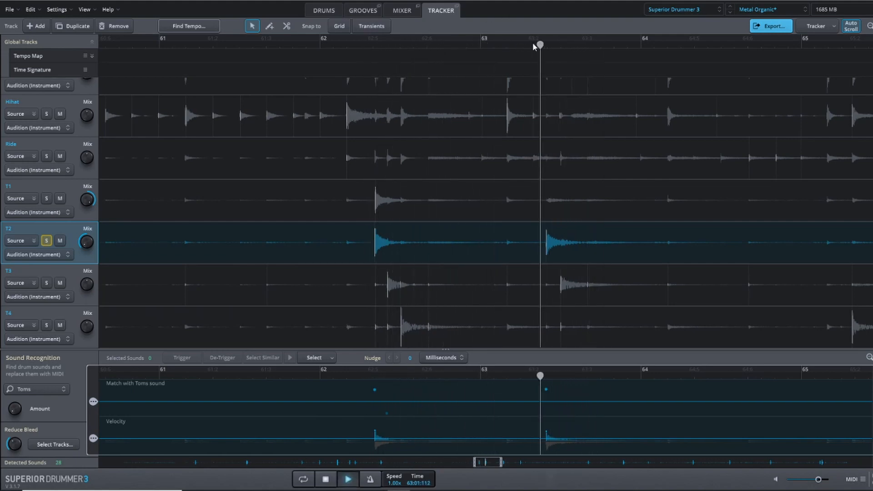
key(space)
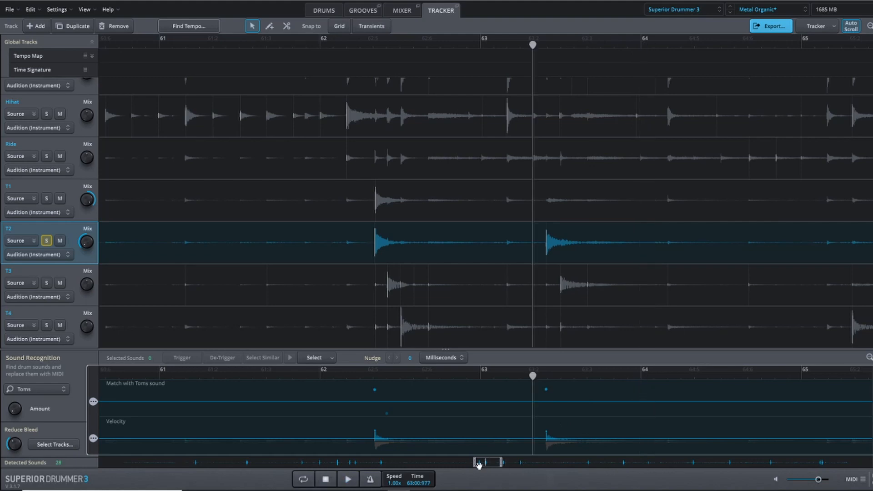
Audition the single T2 tom hit shortly after bar 66.
drag(487, 463, 506, 463)
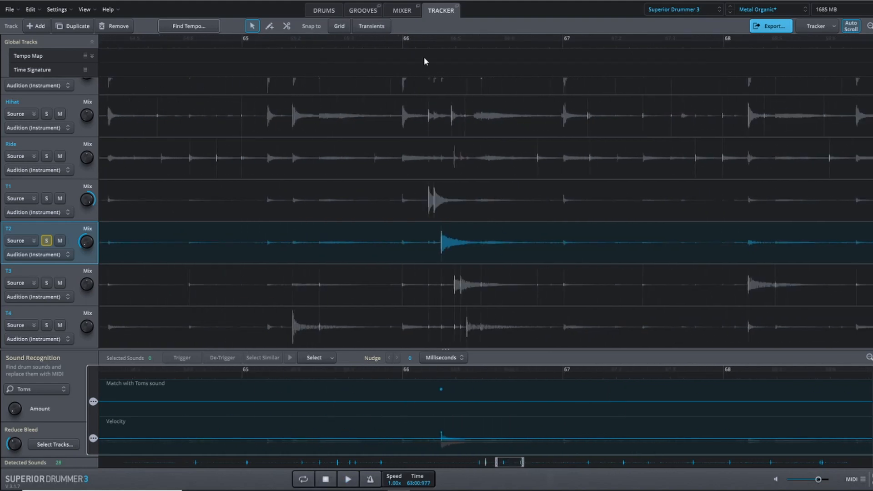
click(417, 46)
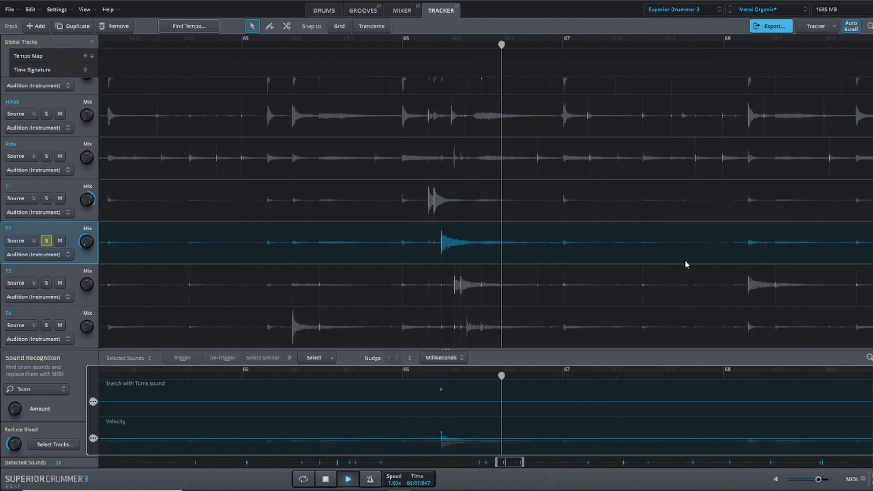
key(space)
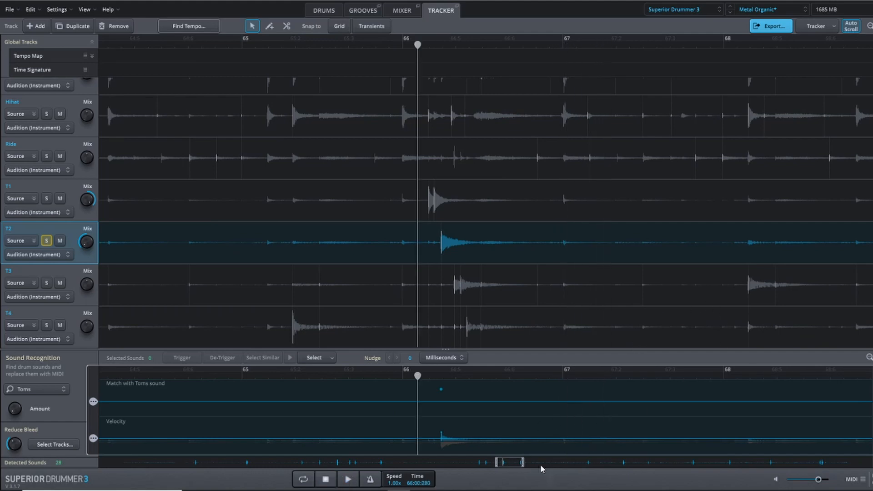
Audition the T3 tom hits that follow bars 62 and 63.
drag(509, 464, 524, 463)
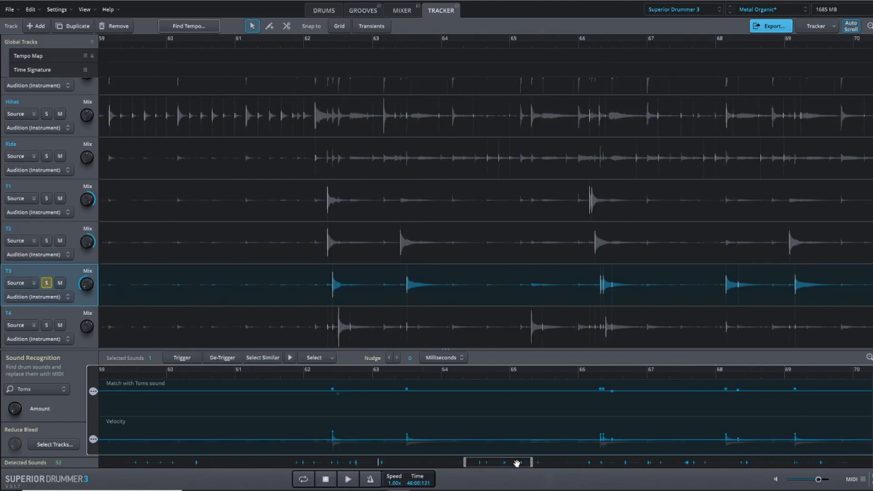
click(311, 45)
key(space)
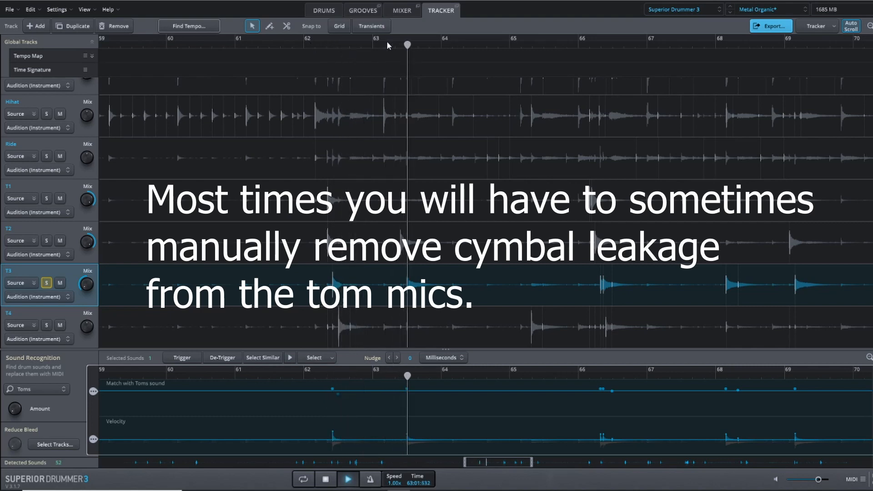
Audition the T3 fill shortly after bar 66 and remove the weak hit trailing its two main hits.
click(586, 45)
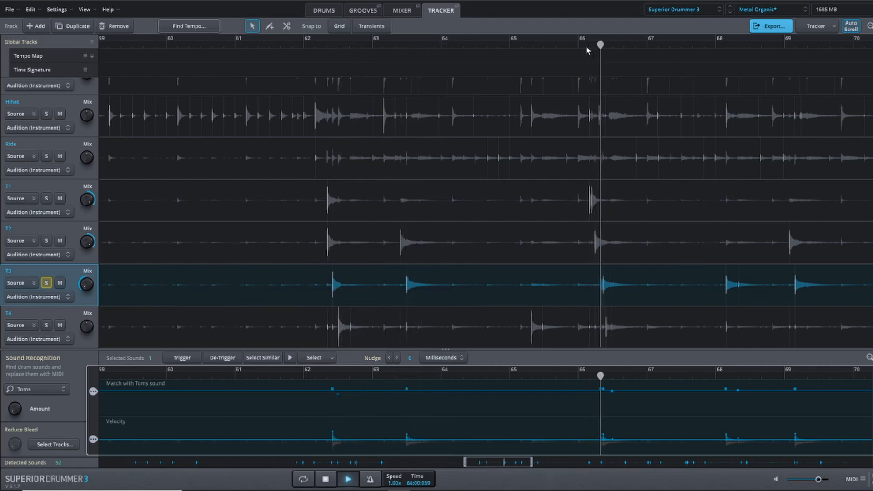
click(585, 45)
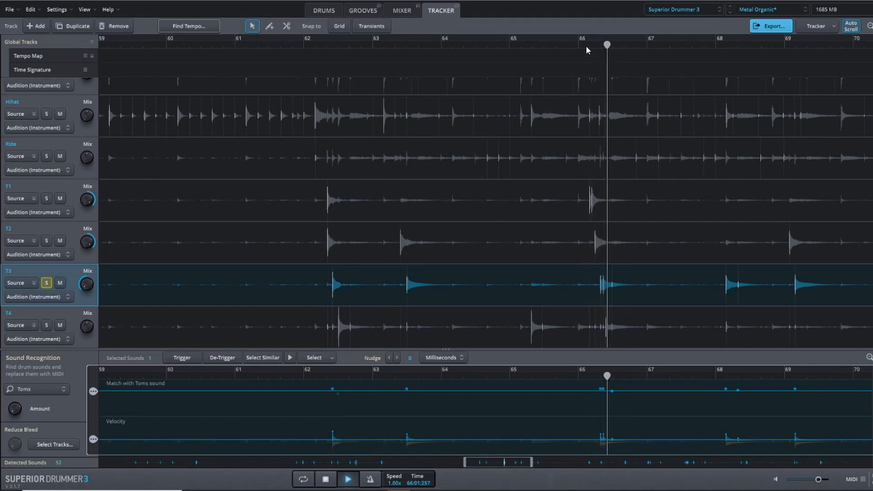
drag(606, 275, 618, 294)
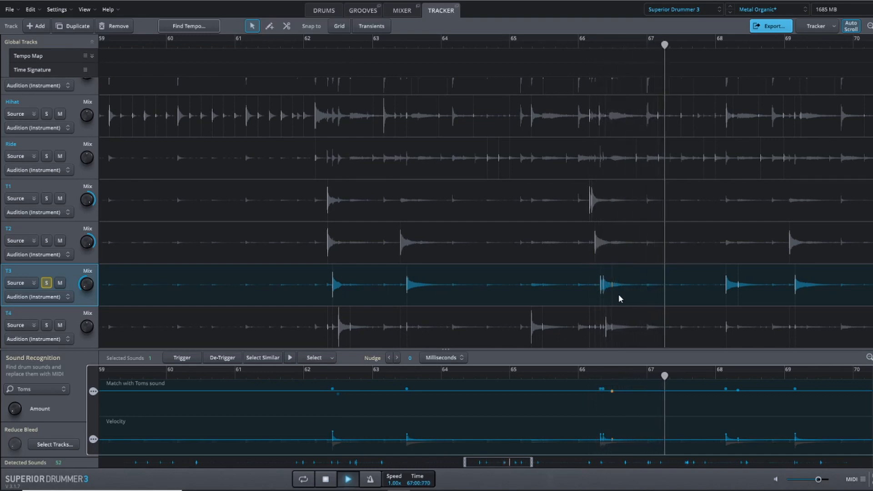
key(Delete)
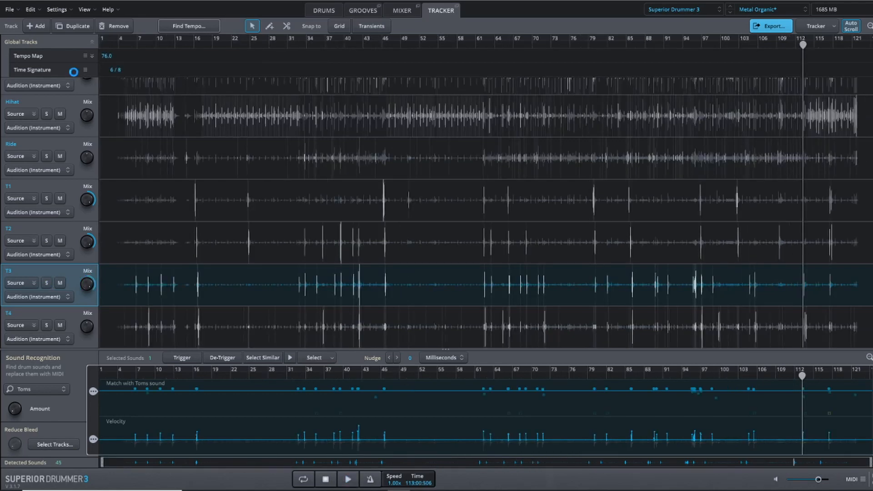
Solo the T4 track for auditioning.
click(51, 316)
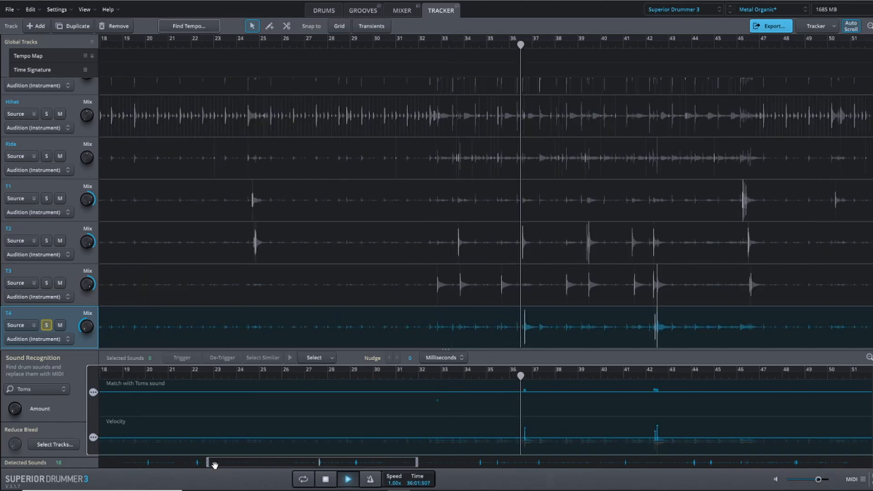
Audition the T4 tom hits up to bar 66 and trigger the undetected hit shortly after bar 66.
drag(207, 462, 311, 462)
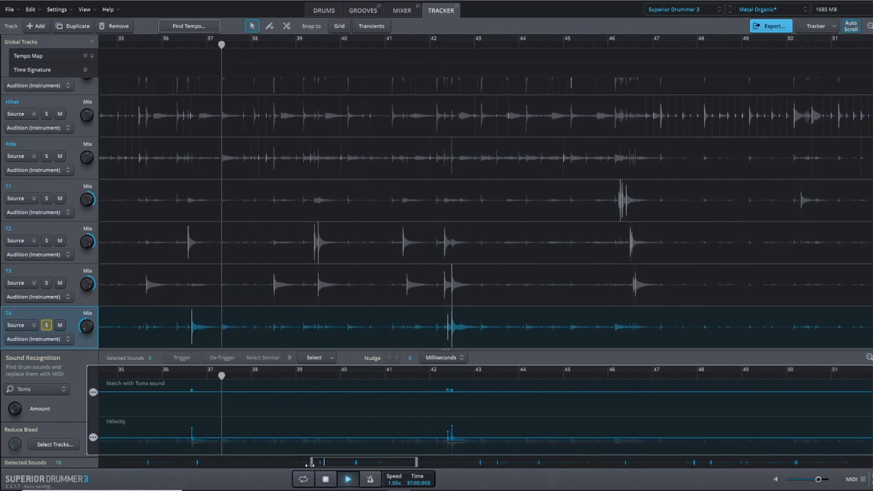
click(432, 43)
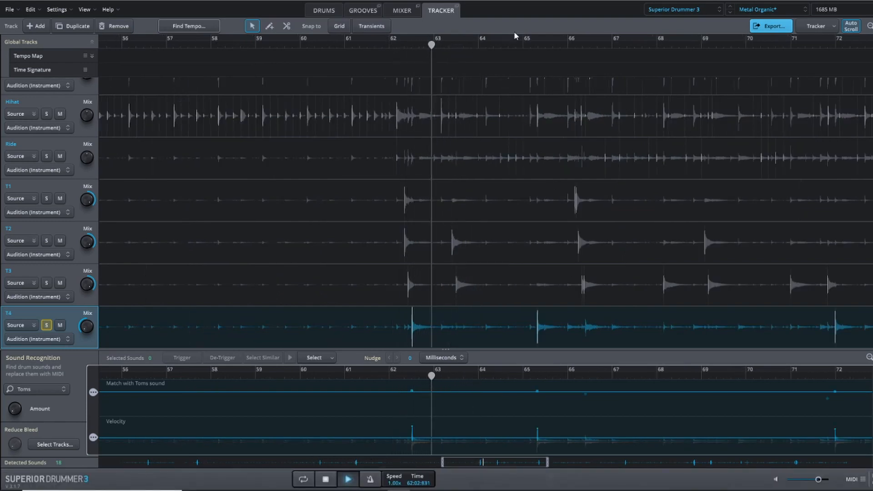
click(522, 43)
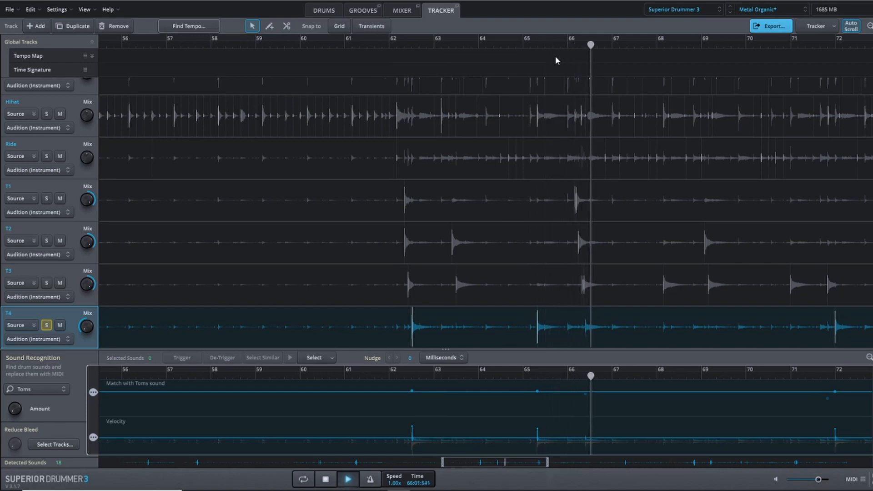
key(space)
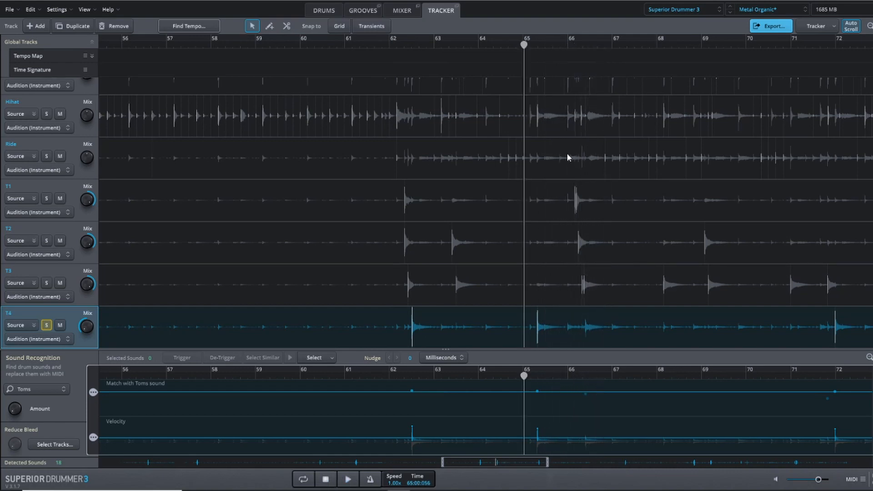
click(585, 394)
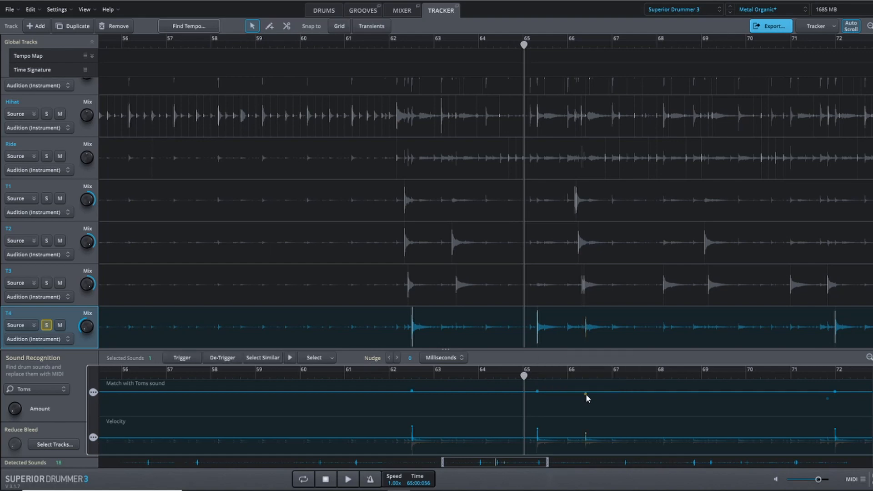
click(189, 358)
Audition Snr Top and set its bleed reduction sources to the Kick and tom tracks.
key(space)
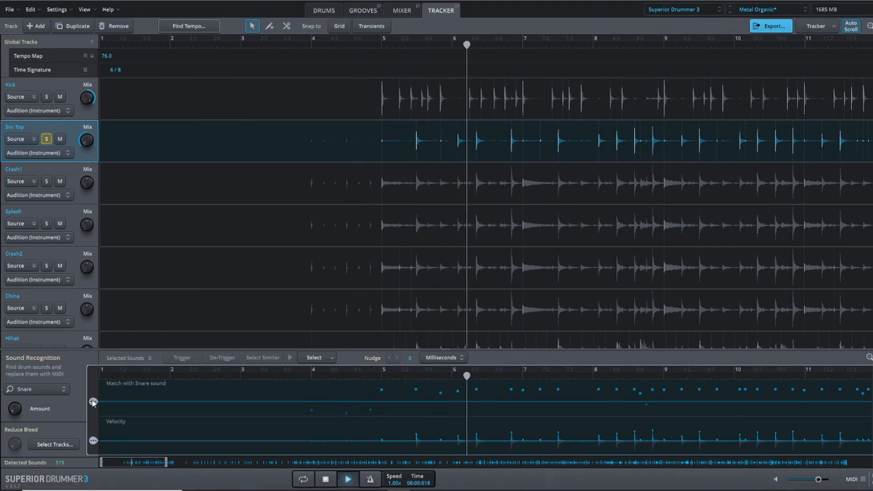
key(space)
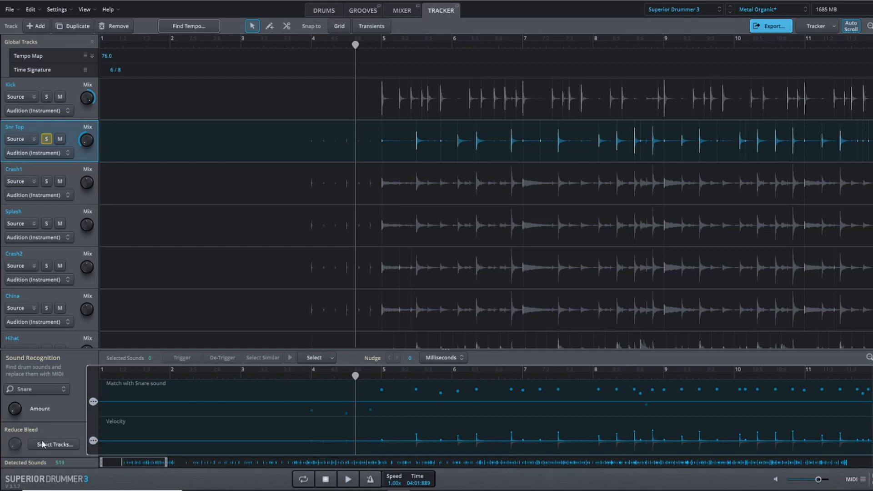
click(43, 444)
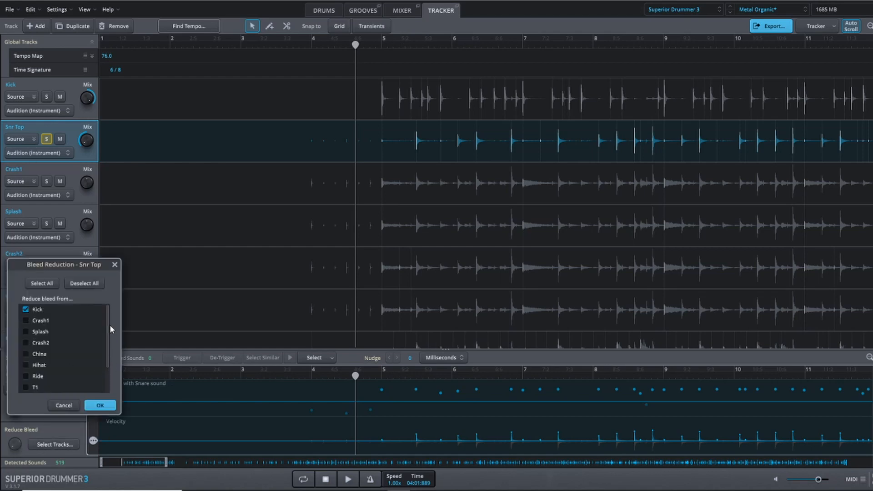
scroll(108, 326, down, 3)
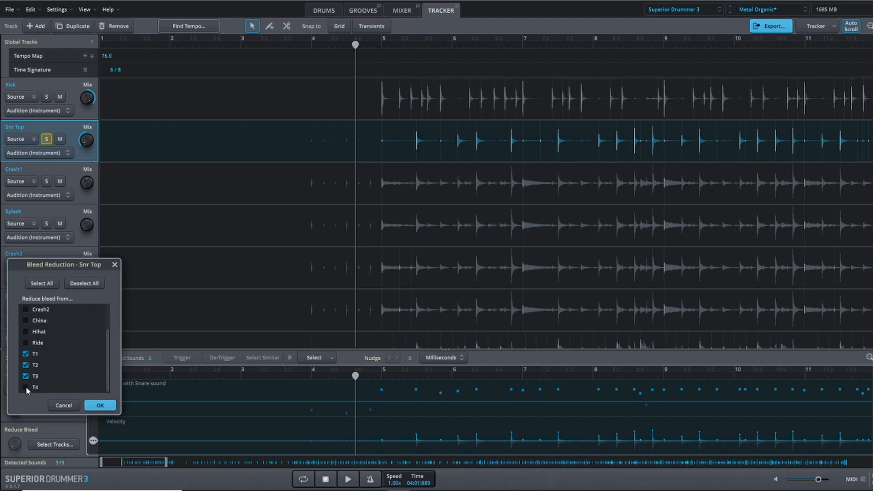
click(94, 407)
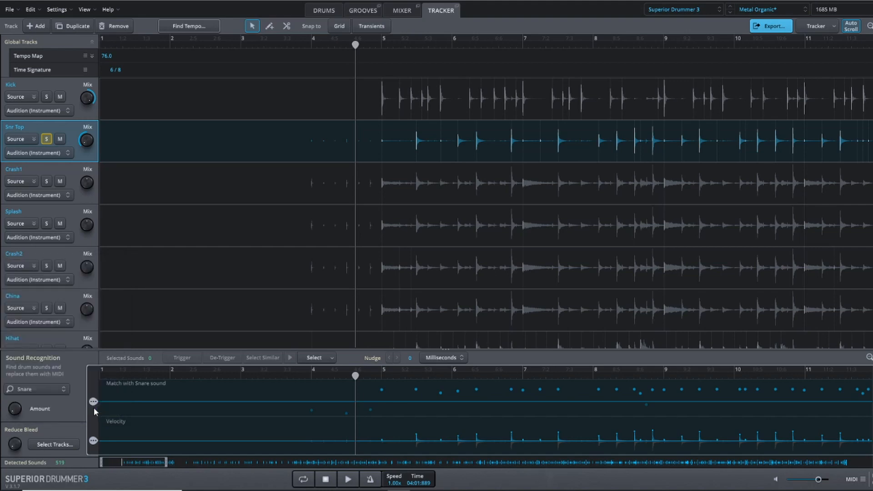
Set the Snr Top bleed reduction amount to about 10% and audition the snare from just before bar 5.
drag(17, 449, 18, 441)
key(space)
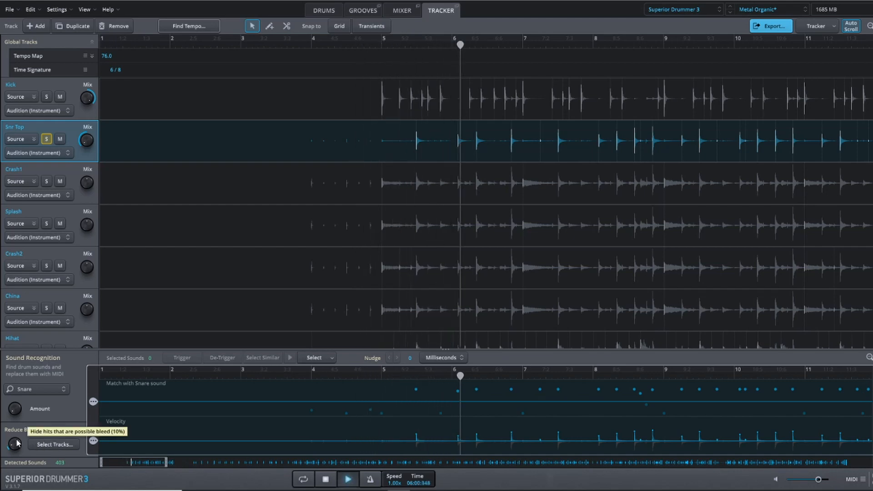
key(space)
Adjust the Snr Top velocity threshold to balance ghost notes against false hits, and audition the snare through the song's ending.
mouse_move(93, 442)
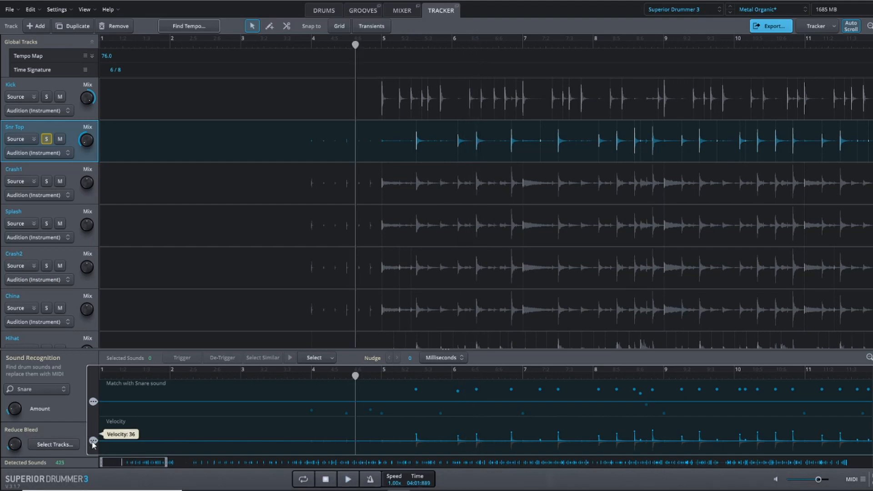
drag(93, 444, 93, 445)
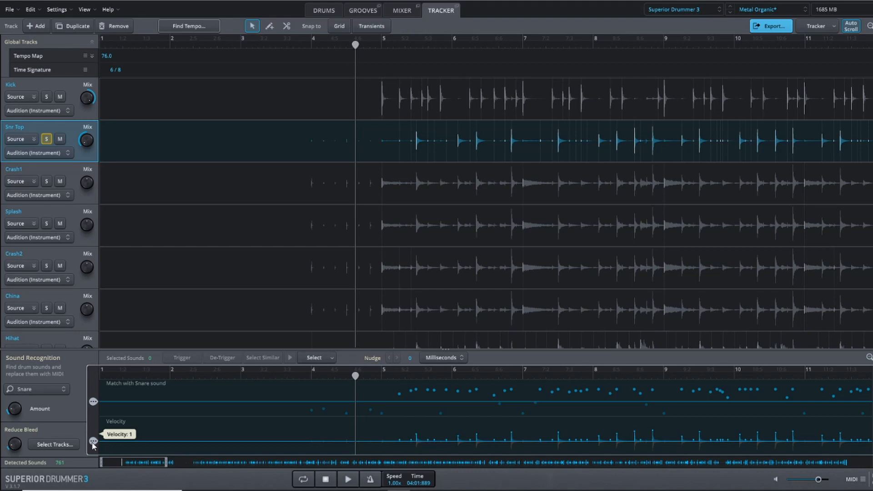
drag(93, 445, 93, 445)
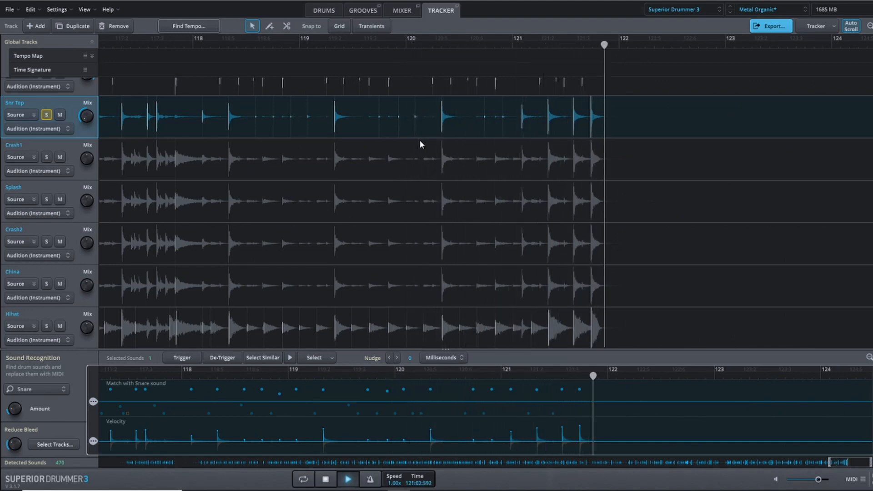
key(space)
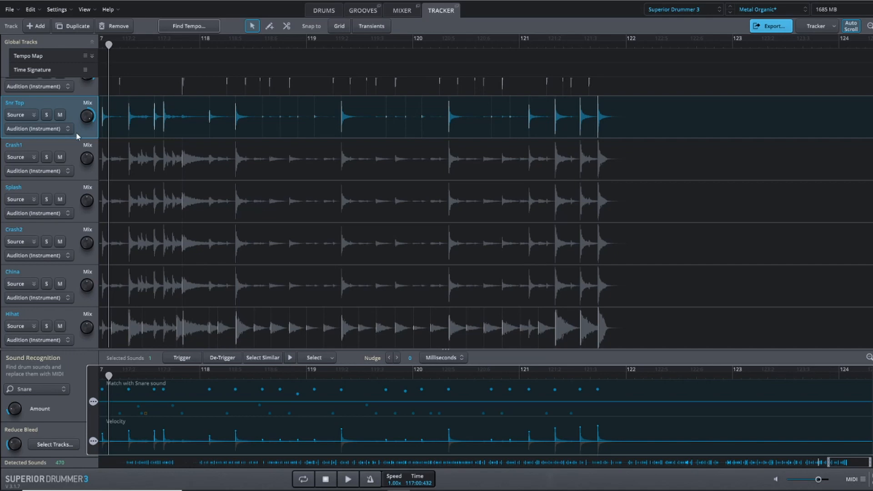
De-trigger the false Hihat hit shortly before bar 7 and audition the passage from just before bar 5.
scroll(78, 135, down, 3)
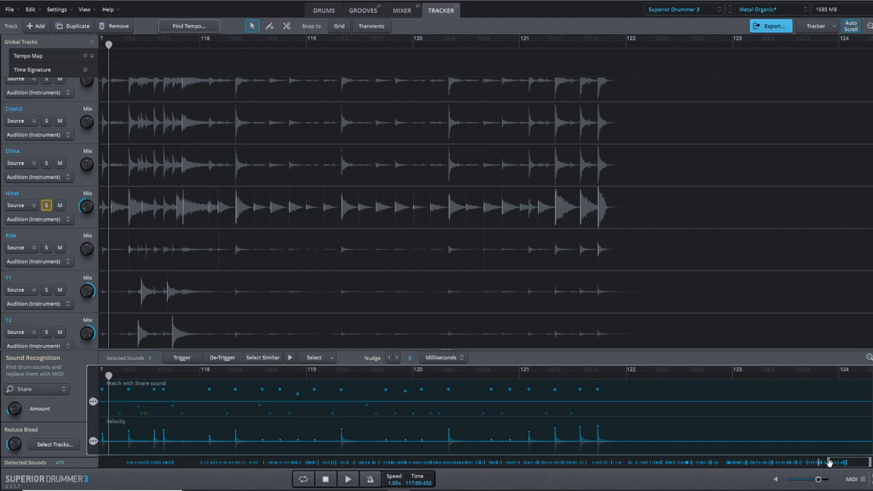
click(220, 225)
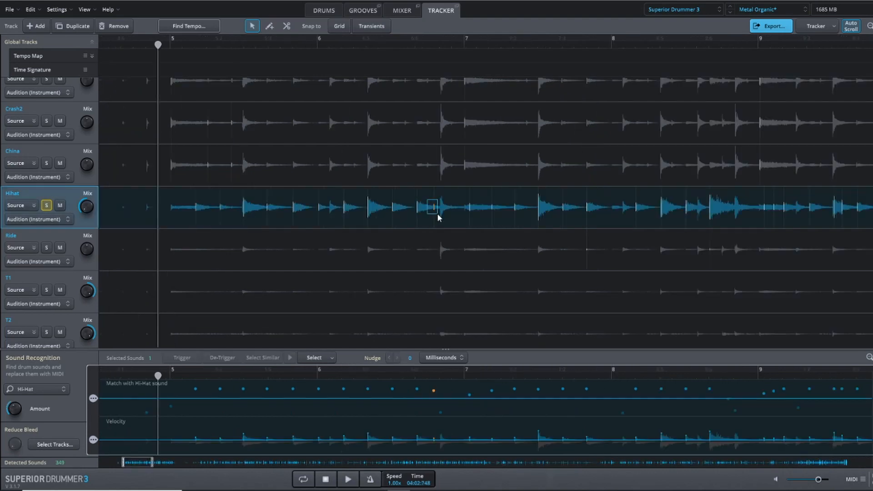
click(438, 214)
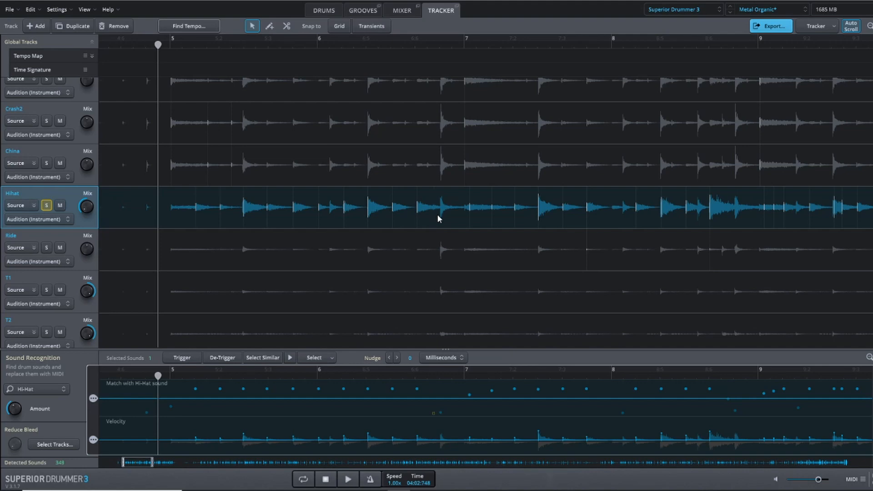
key(space)
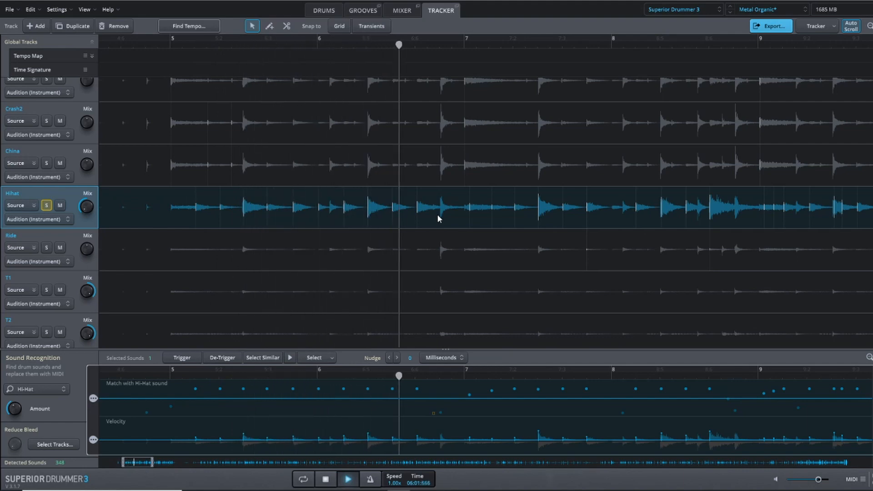
key(space)
Audition the Hihat through bar 7 and de-trigger the false hit right after the start of bar 7.
key(space)
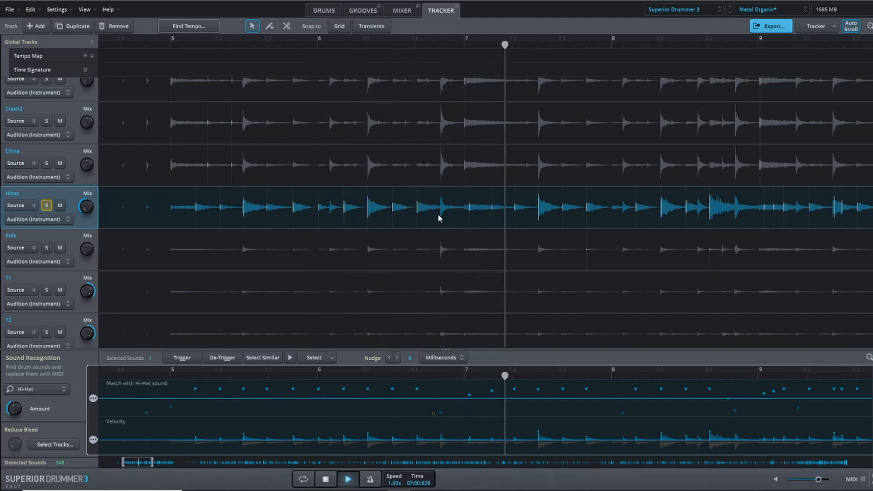
key(space)
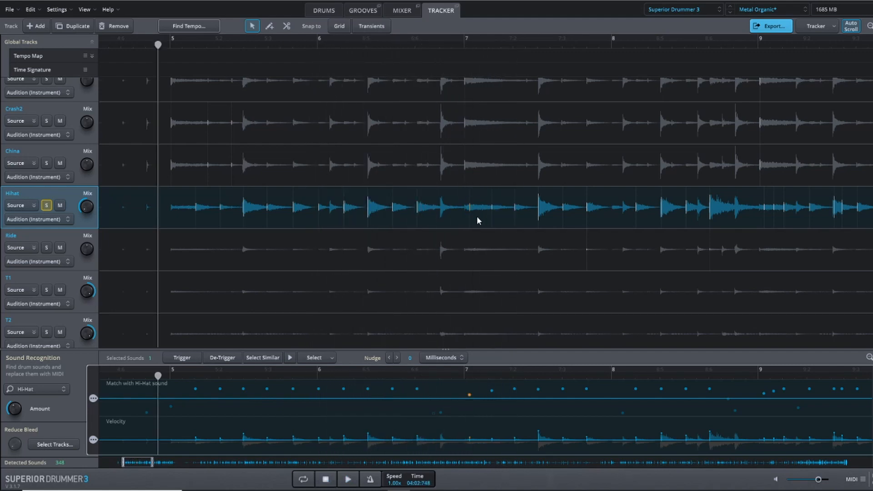
key(space)
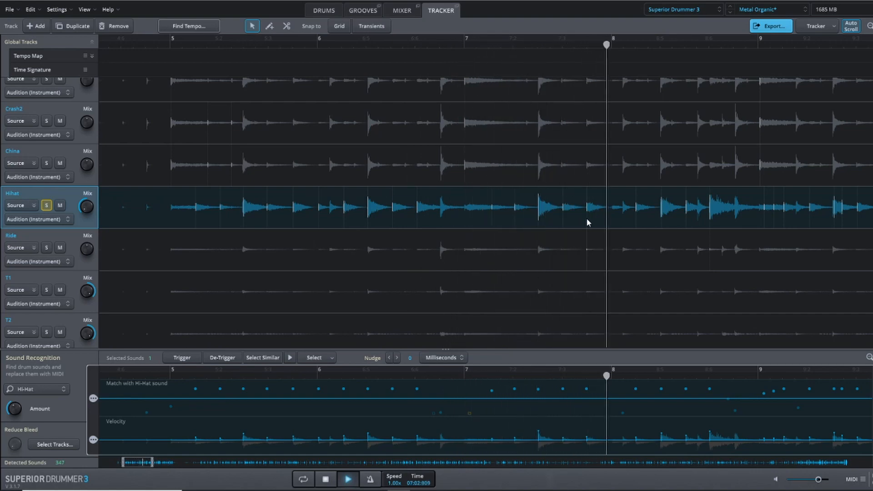
key(space)
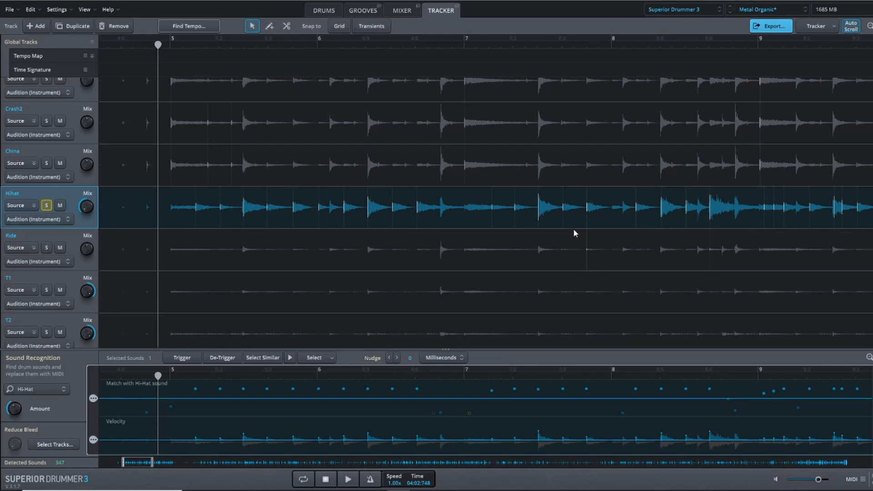
Mark the missed Hihat hit just before bar 8 with the playhead and lower the velocity threshold until such quiet hits are detected.
click(610, 46)
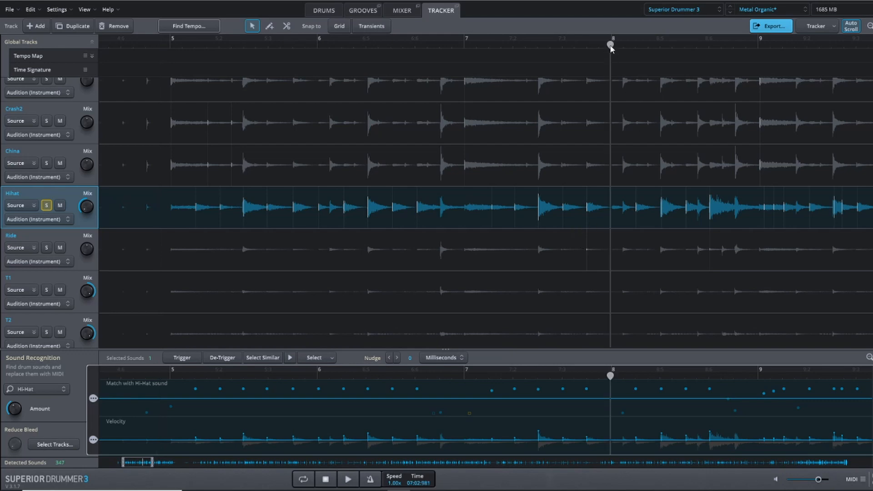
drag(93, 439, 93, 443)
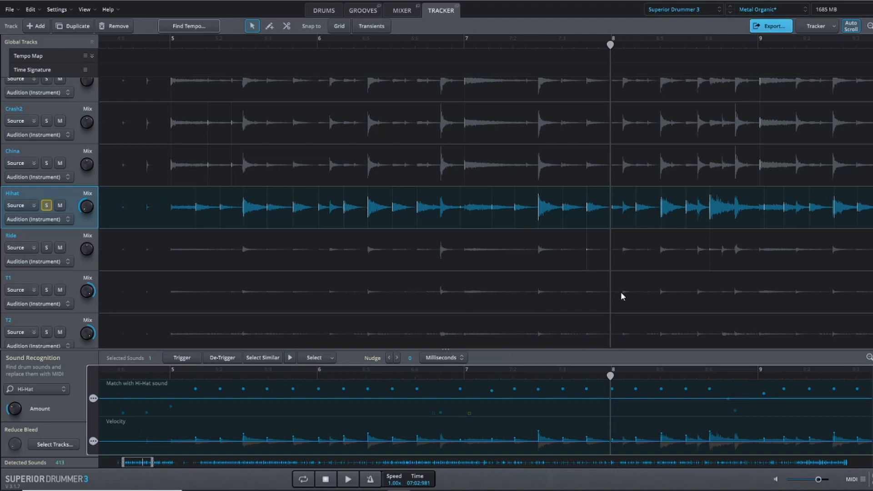
click(610, 204)
drag(93, 441, 95, 444)
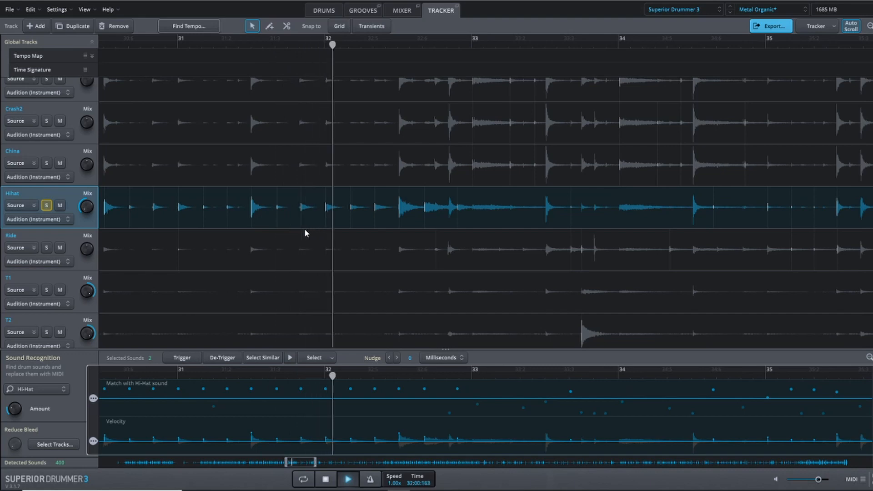
Audition the Hihat from the second half of bar 32 and place the playhead after its last hit before bar 33.
click(392, 44)
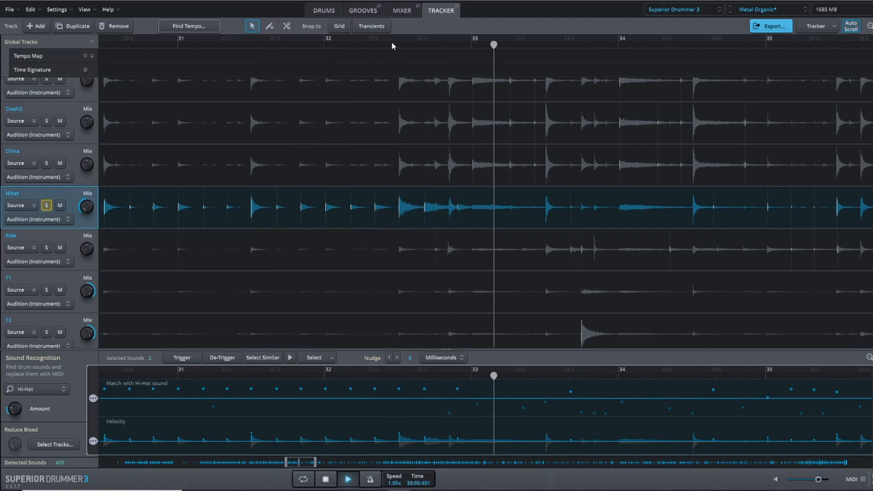
click(392, 45)
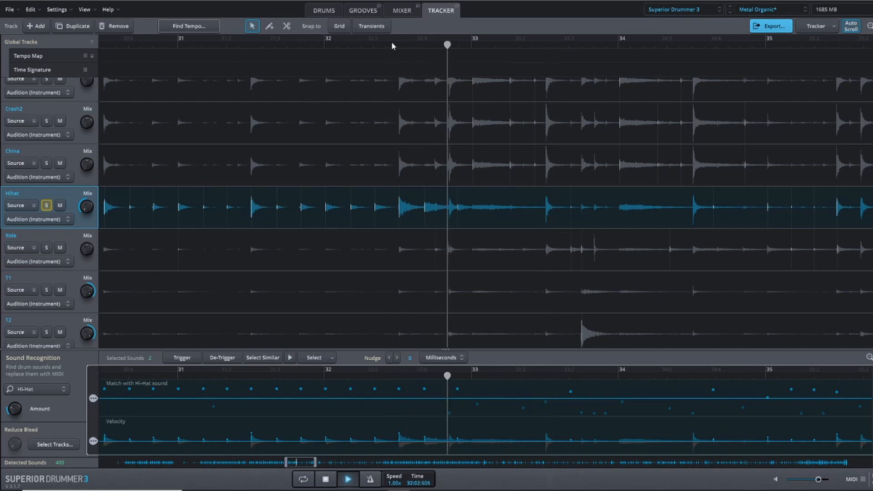
key(space)
click(466, 44)
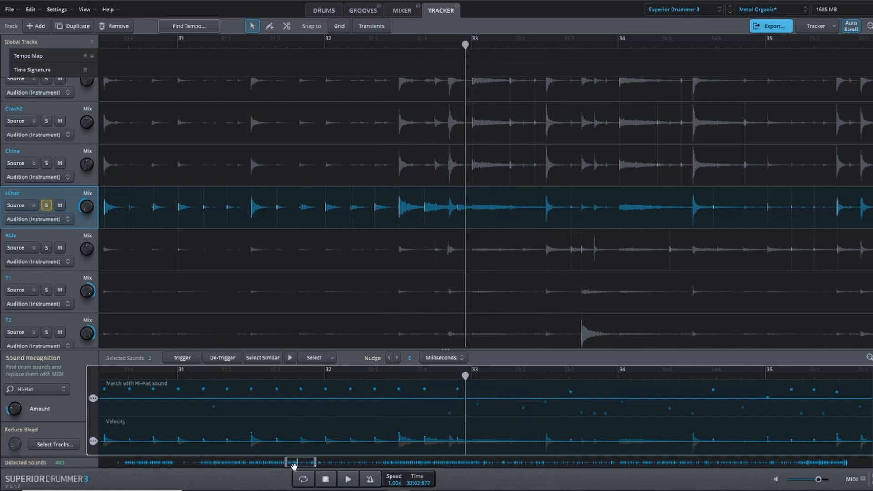
Select all detected Hihat hits from bar 17 up to the playhead before bar 33 and trigger them.
drag(286, 463, 192, 472)
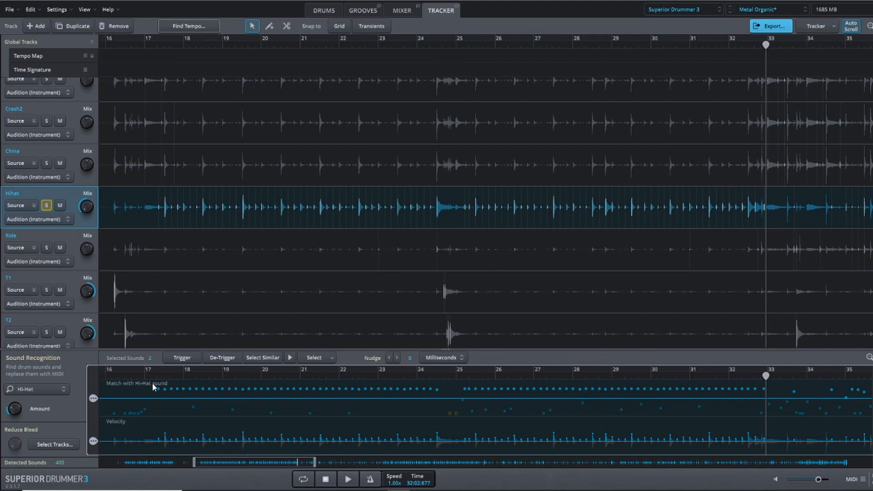
drag(152, 382, 453, 395)
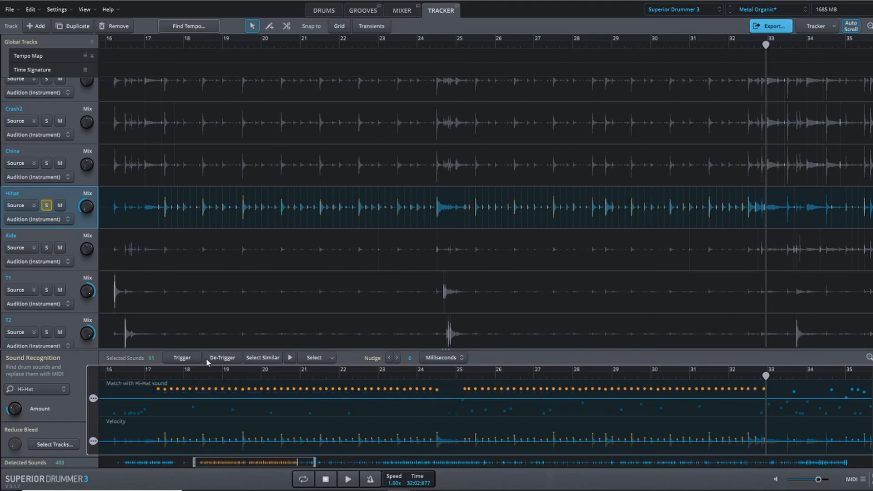
click(181, 358)
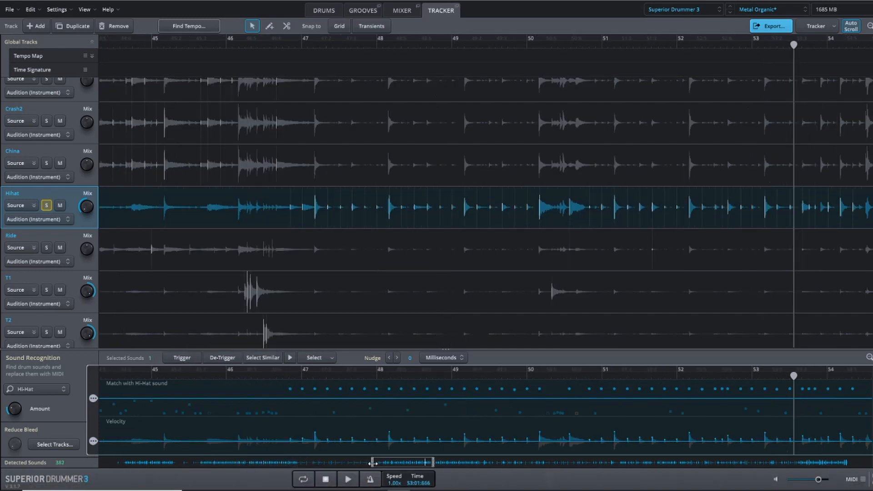
Assign the Closed Pedal articulation to the Hihat hit that directly follows the open hit in the second half of bar 53.
drag(372, 463, 429, 462)
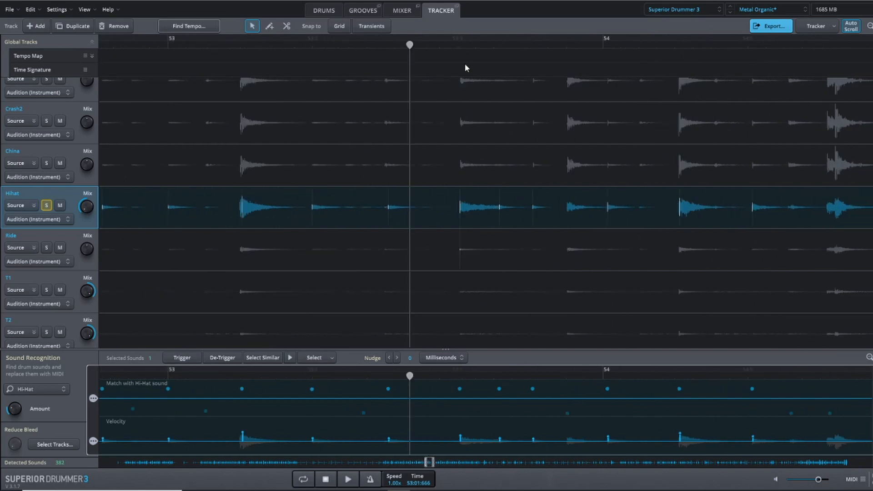
right_click(500, 213)
mouse_move(520, 261)
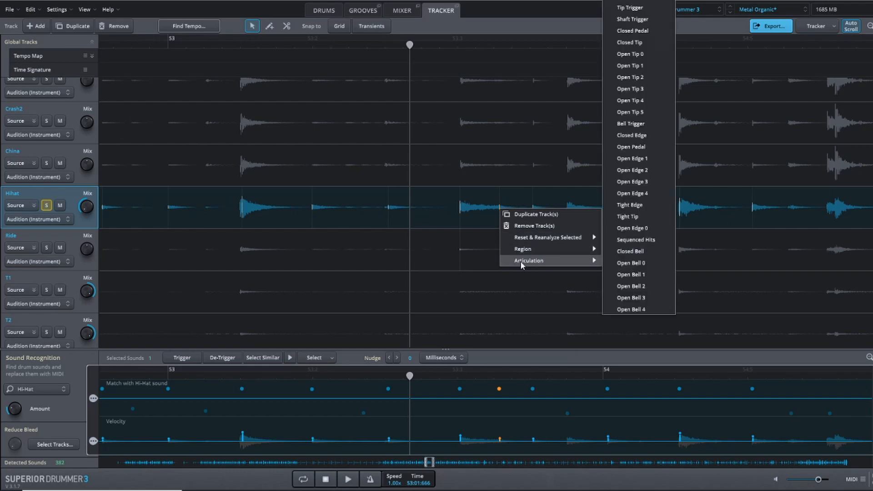
click(637, 31)
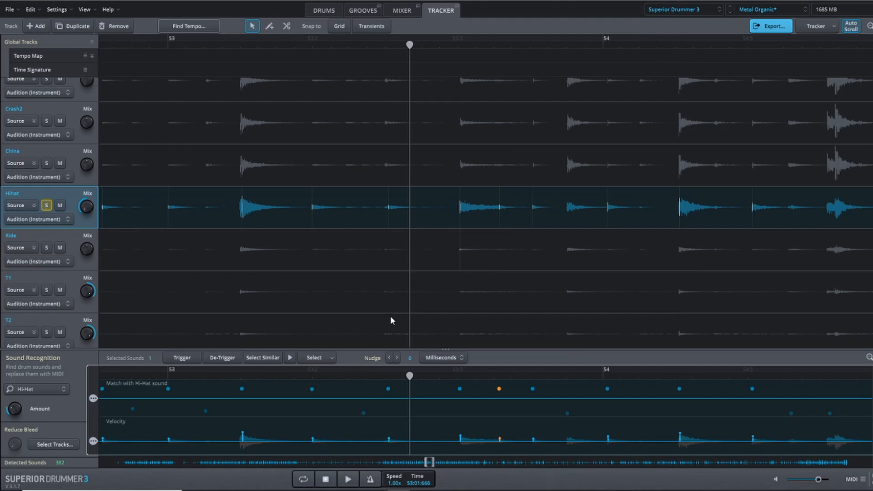
Audition the Hihat from the second half of bar 53 with bars 53 to 55 in view.
drag(429, 462, 439, 463)
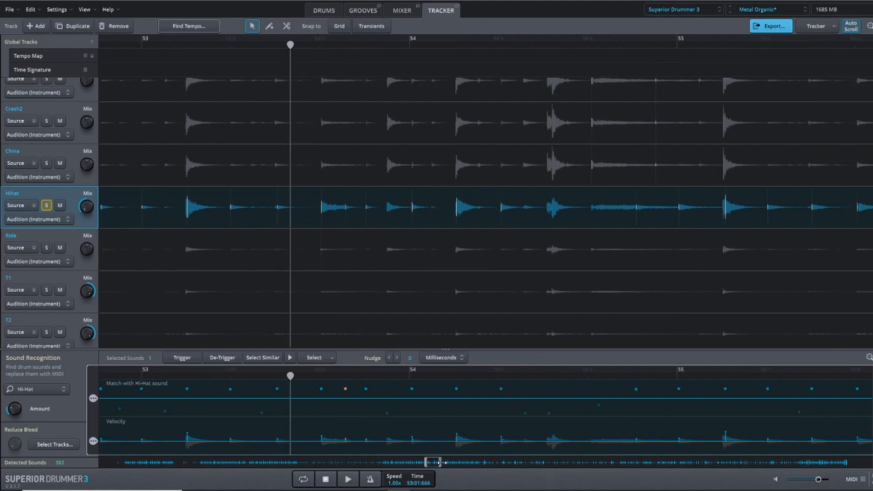
key(space)
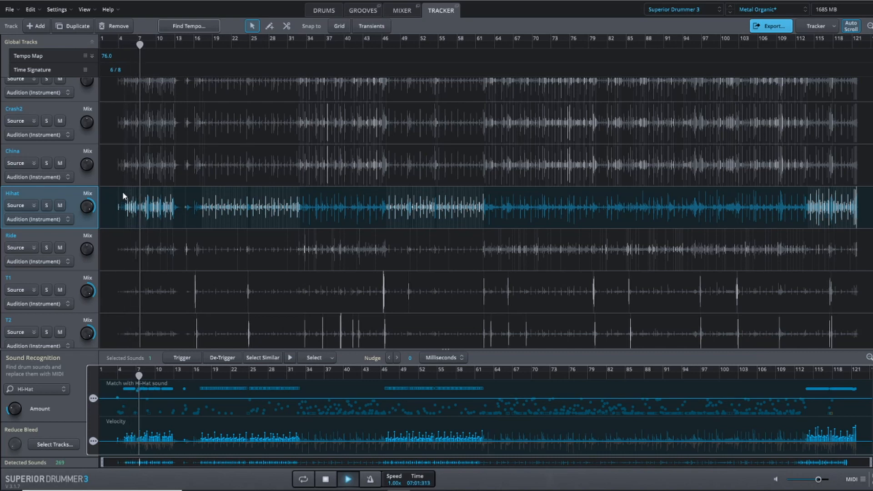
Select the Hihat hits from about bar 4 to bar 12, raise the velocity threshold to 83, and place the playhead at bar 17.
drag(121, 192, 176, 221)
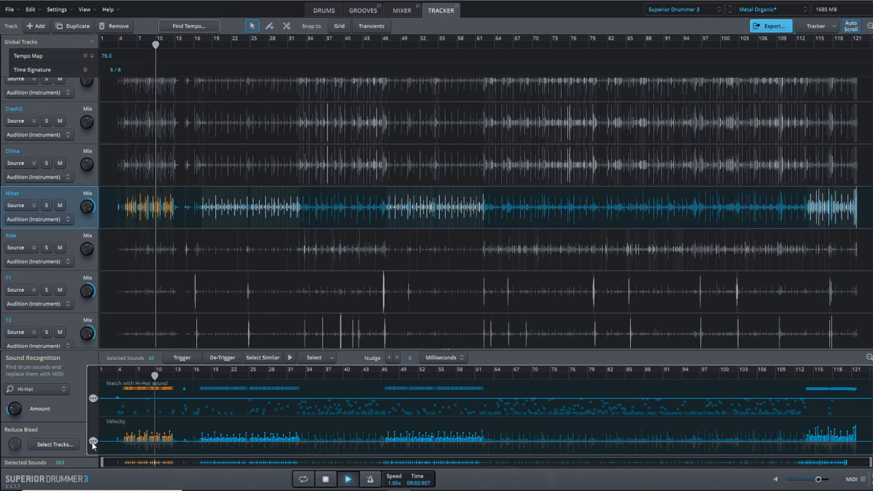
drag(94, 441, 94, 439)
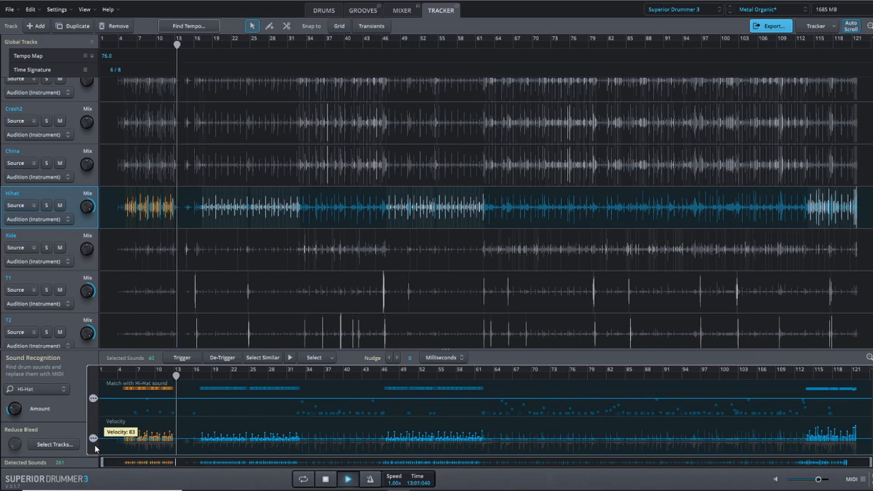
click(203, 45)
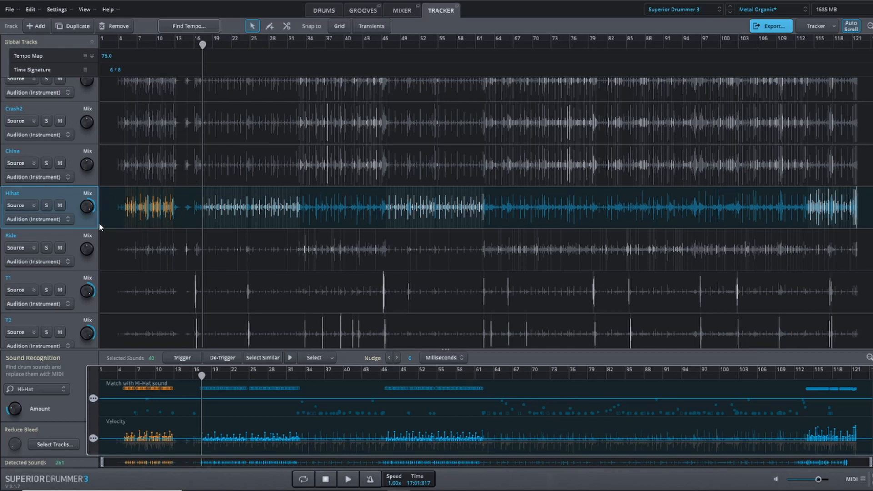
Turn up the Ride track's mix level and solo the Ride.
drag(86, 249, 99, 334)
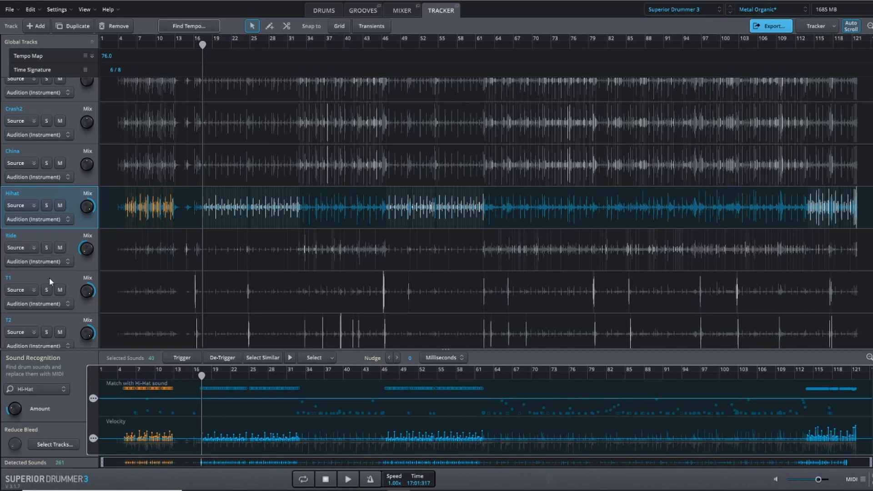
click(45, 247)
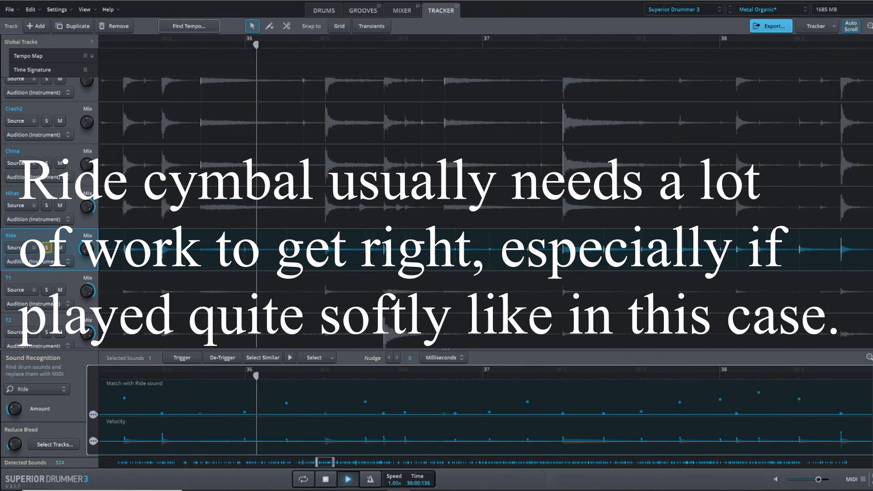
Audition the Ride from the second half of bar 35 and delete the false hit just after the playhead's start point.
click(117, 46)
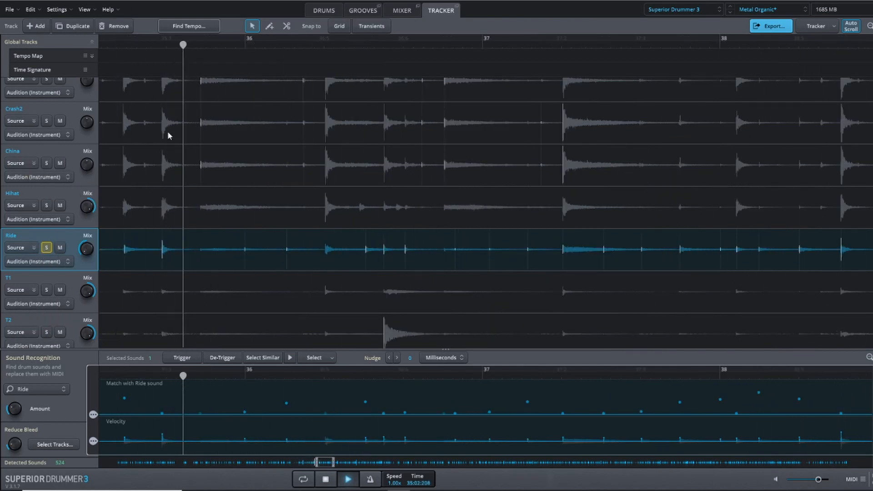
key(space)
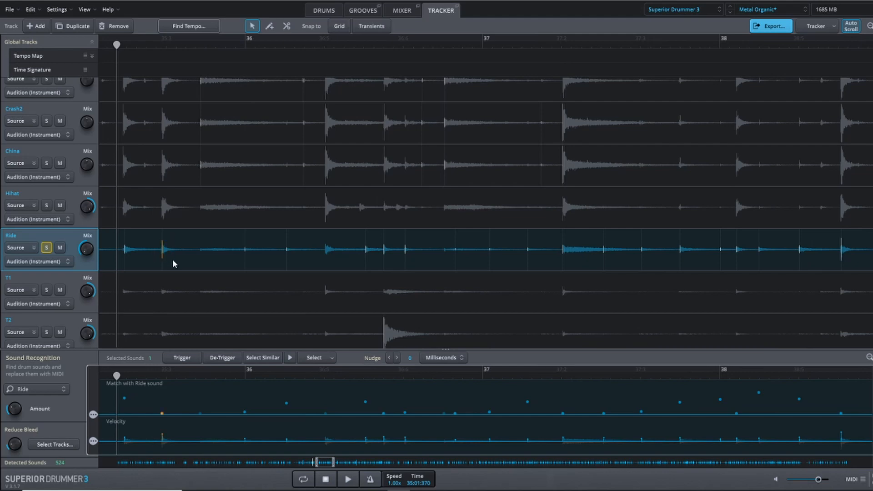
key(Delete)
key(space)
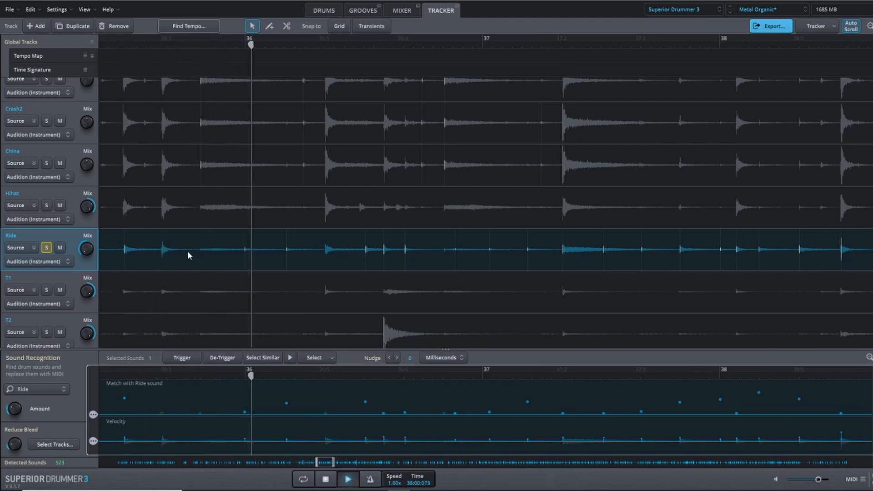
key(space)
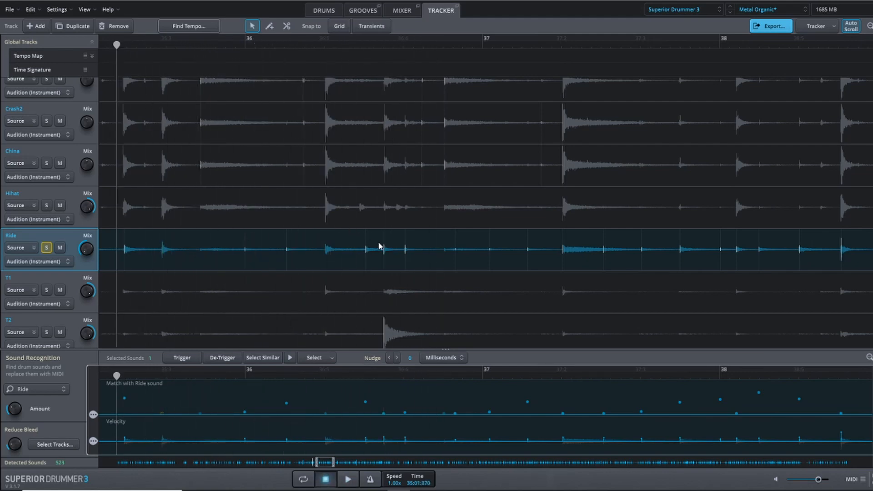
Delete the false Ride hits between the middle of bar 36 and early bar 37, and replay from just before bar 37.
drag(379, 242, 399, 258)
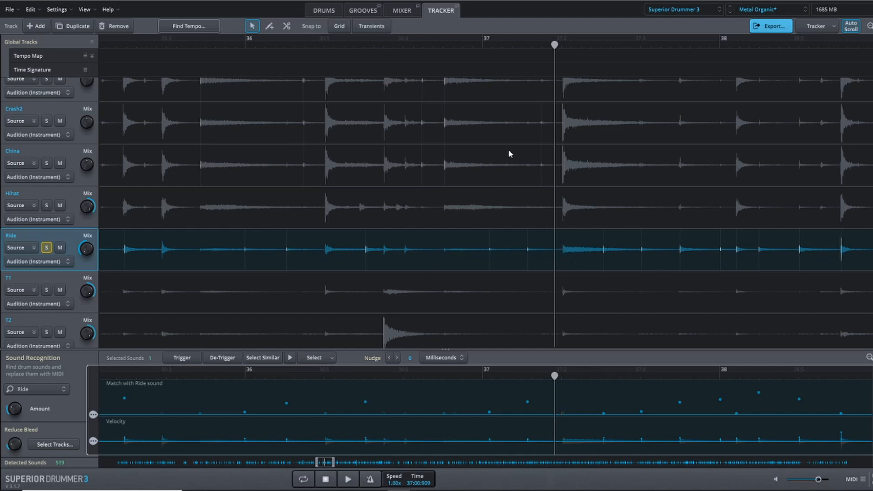
click(473, 41)
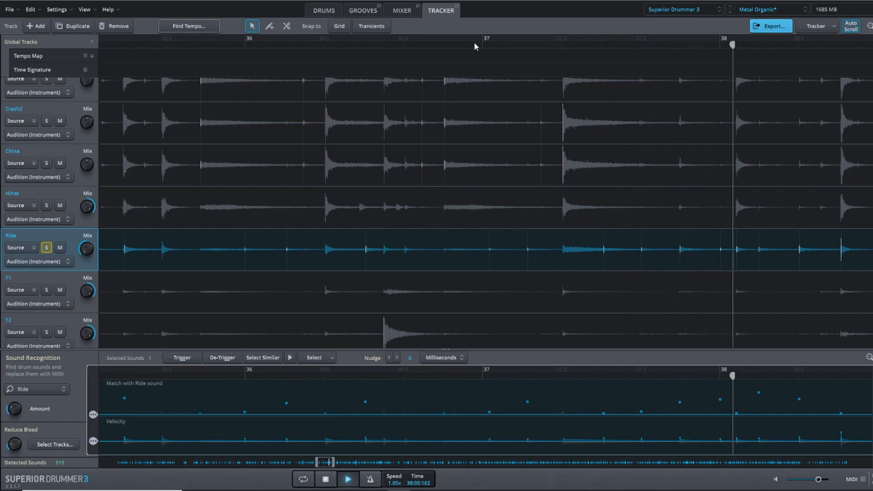
key(space)
key(space)
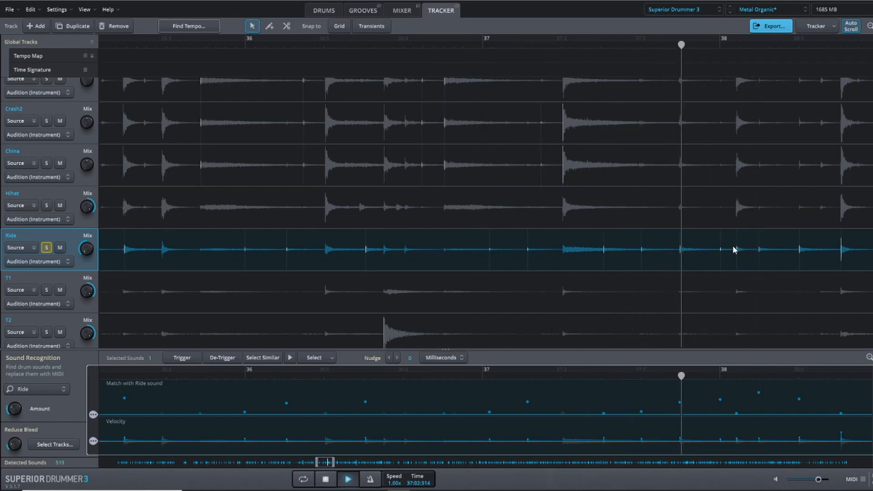
Delete the false Ride hits just after the start of bar 38 and at the middle of bar 38.
click(737, 251)
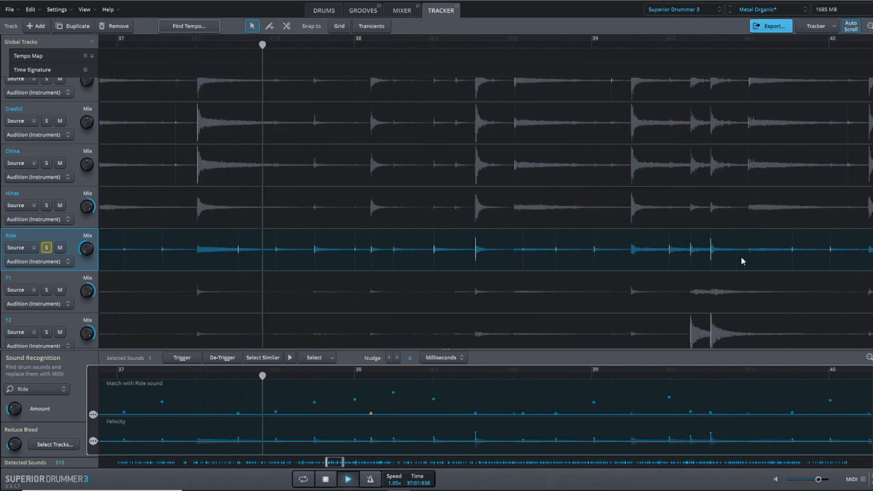
key(Delete)
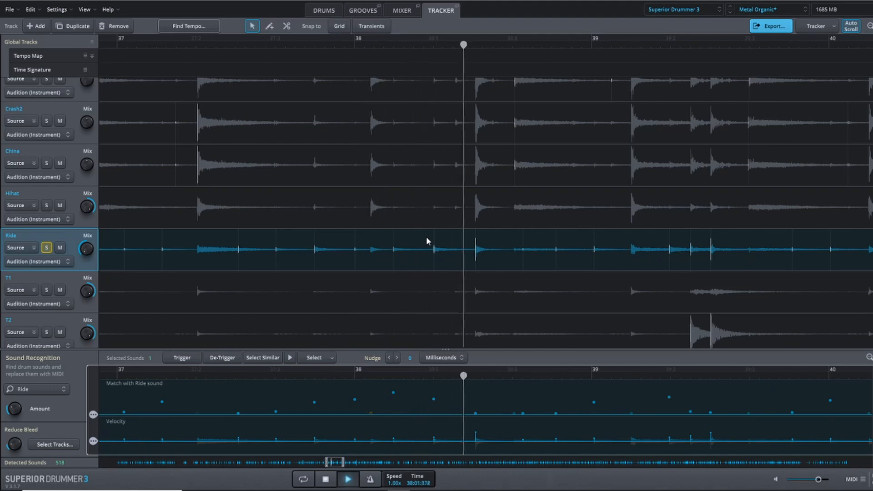
key(space)
click(477, 249)
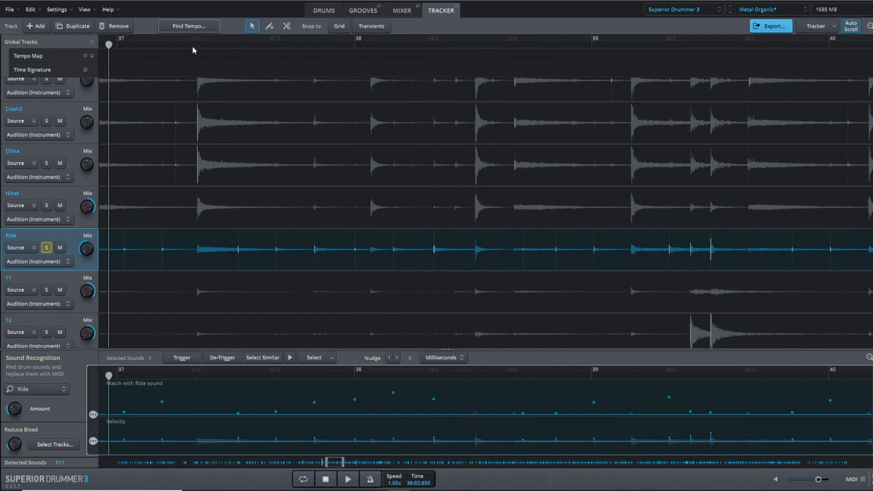
Audition the Ride from the middle of bar 37 and delete the quiet false hit late in bar 38.
click(226, 44)
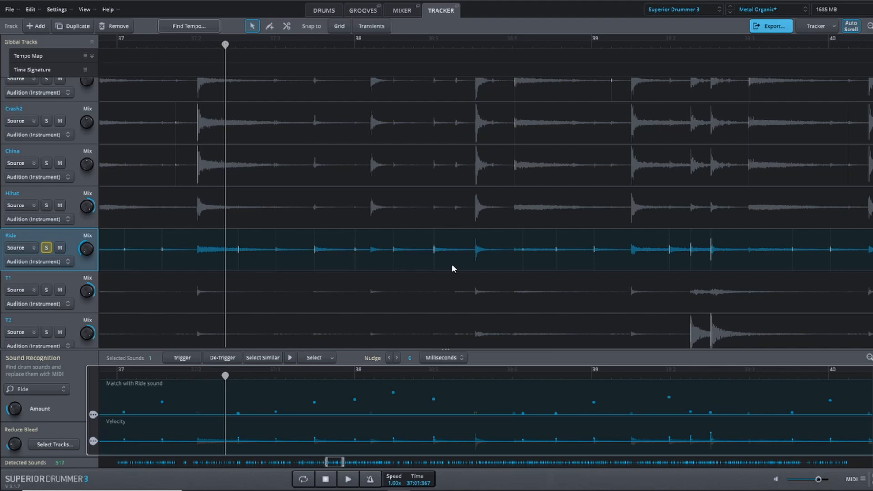
key(space)
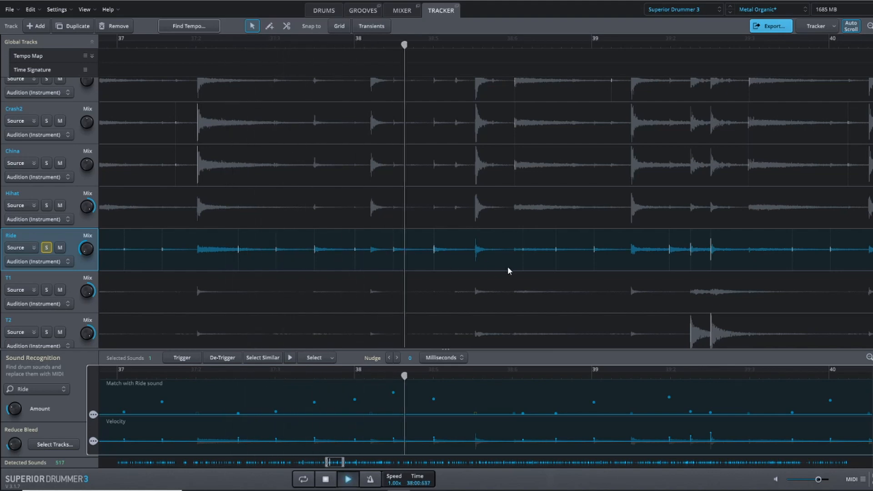
drag(517, 236, 528, 254)
key(space)
key(Delete)
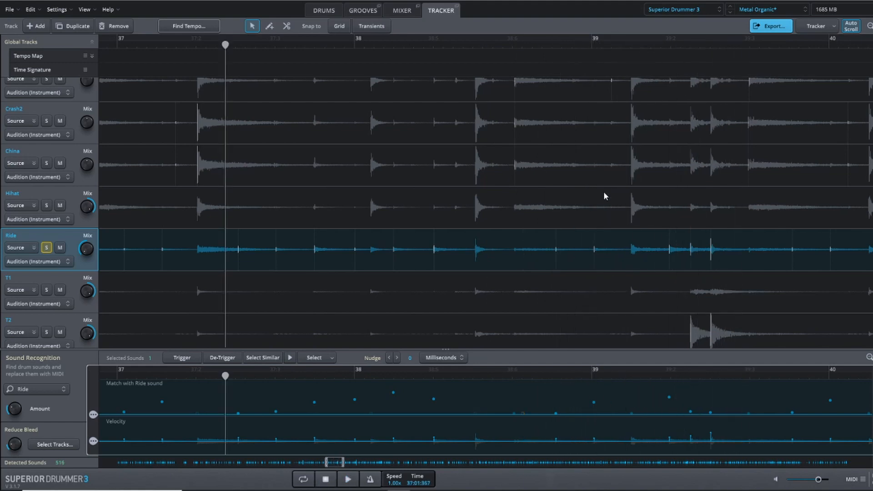
Delete the two false Ride hits in bar 39 that coincide with the T2 hits, and replay the passage into bar 41.
key(space)
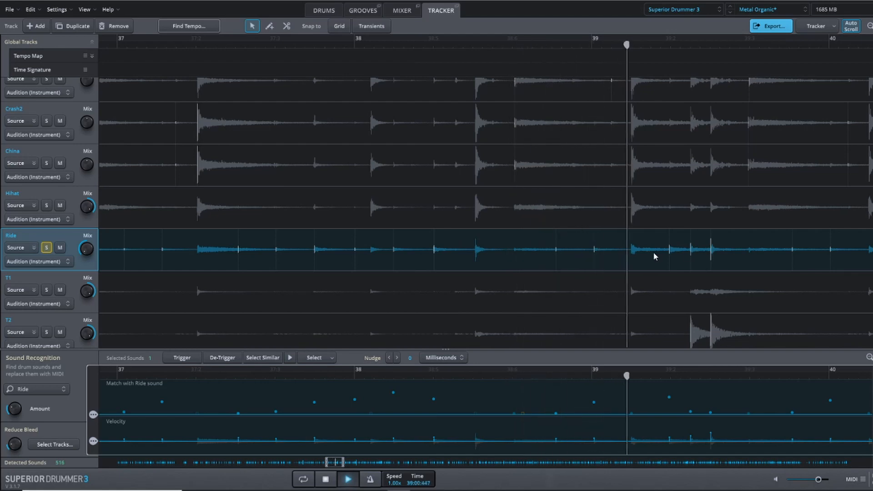
key(space)
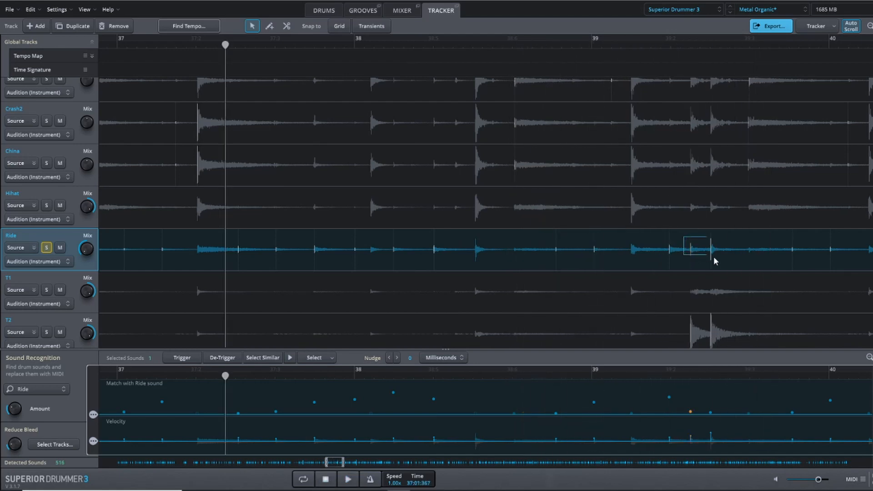
drag(714, 257, 714, 257)
key(space)
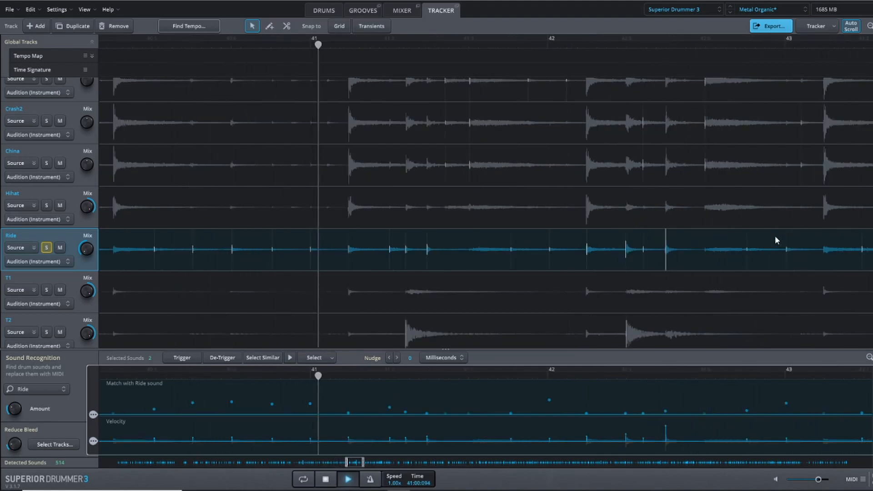
key(space)
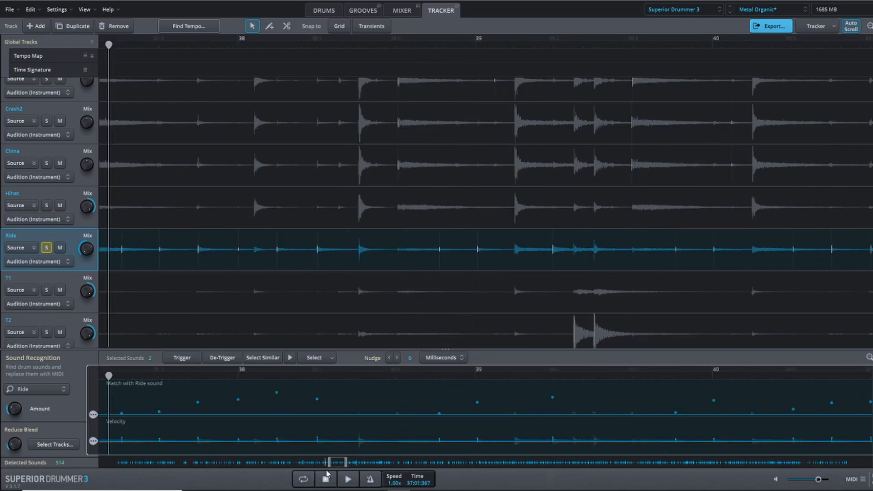
Audition the Ride from bar 37 into bar 41 and delete the first false hit after the start of bar 41.
drag(335, 462, 347, 464)
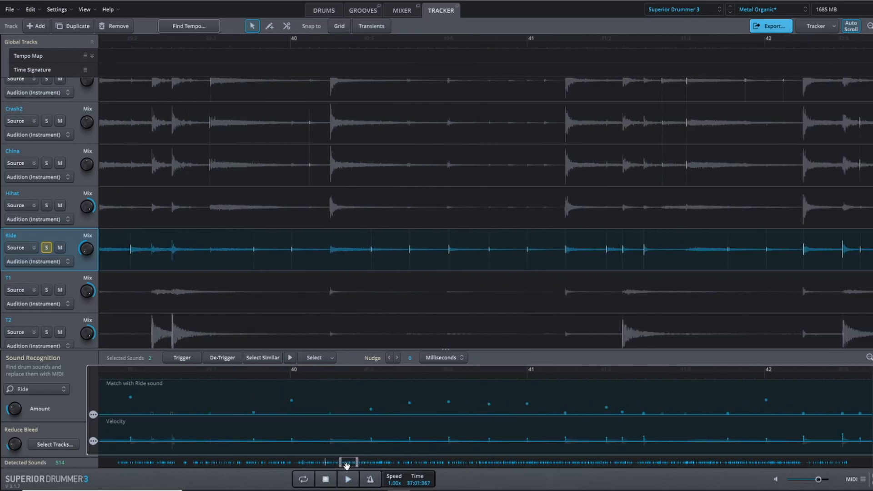
key(space)
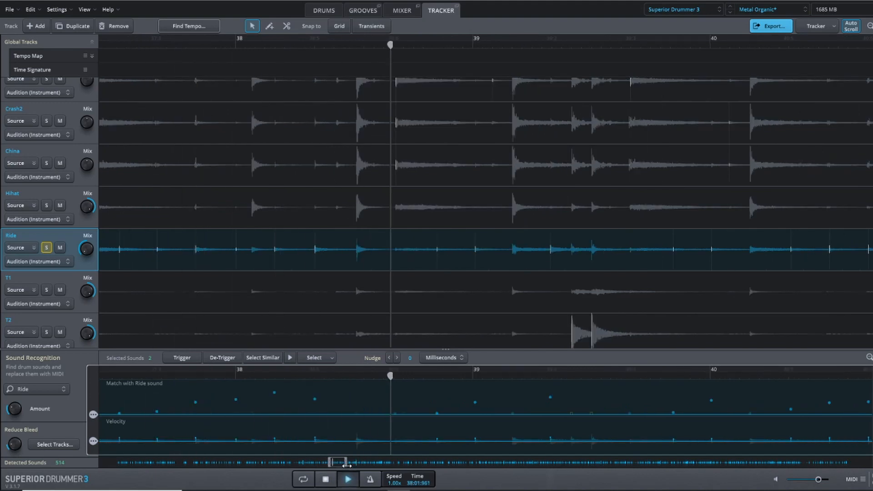
drag(346, 464, 356, 465)
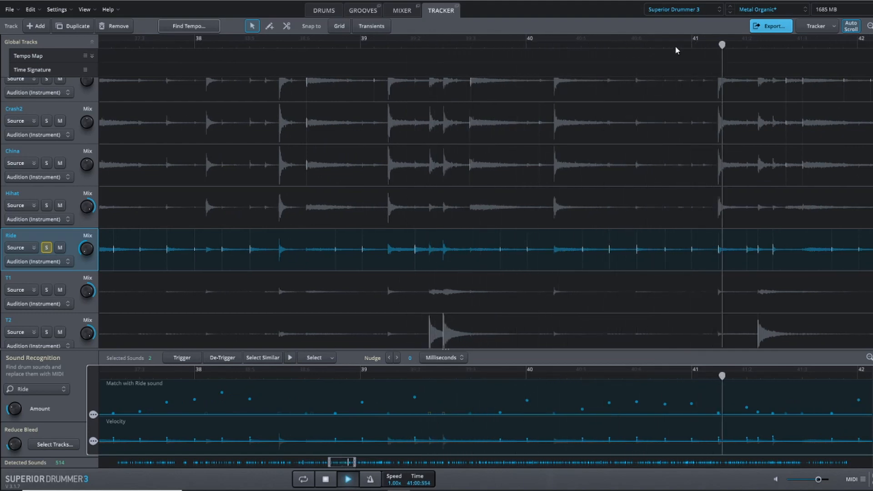
click(706, 44)
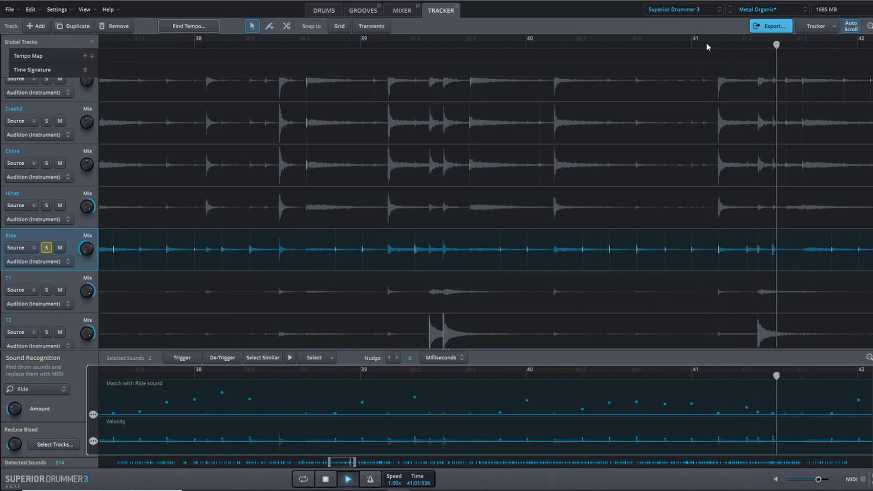
click(706, 44)
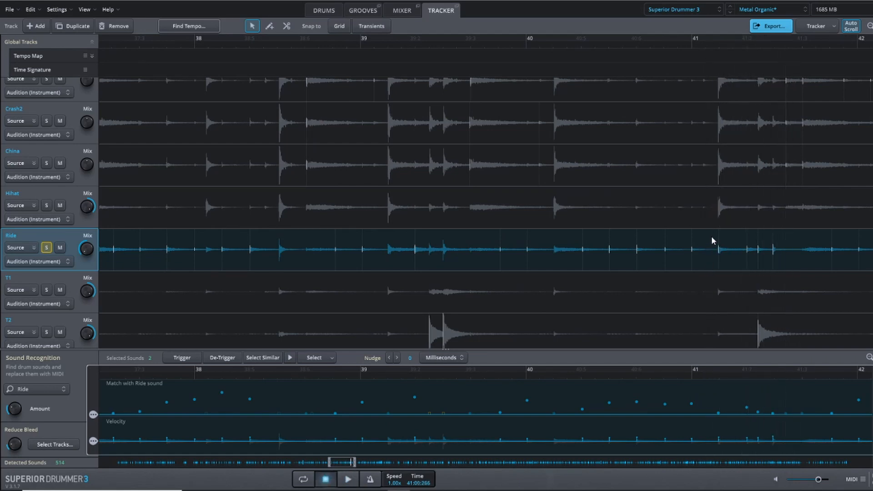
key(space)
drag(712, 239, 722, 250)
key(Delete)
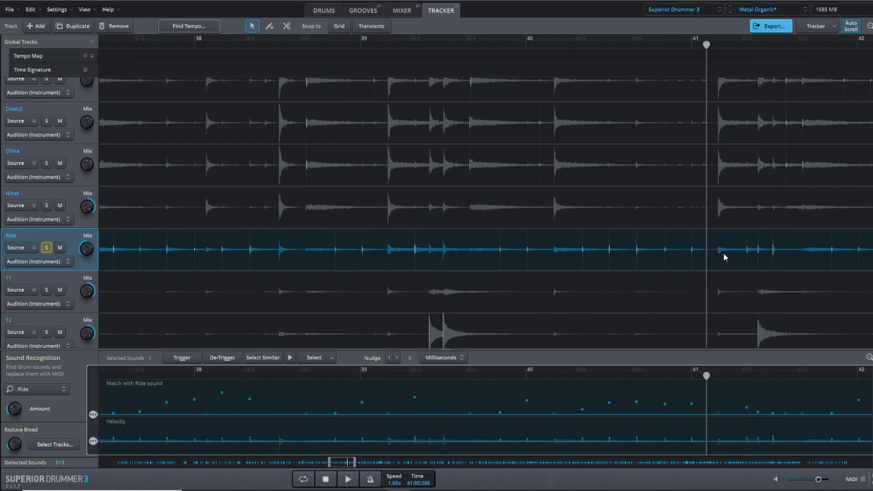
Replay the start of bar 41 and delete the two false Ride hits at and just after the T2 hit.
key(space)
key(space)
key(space)
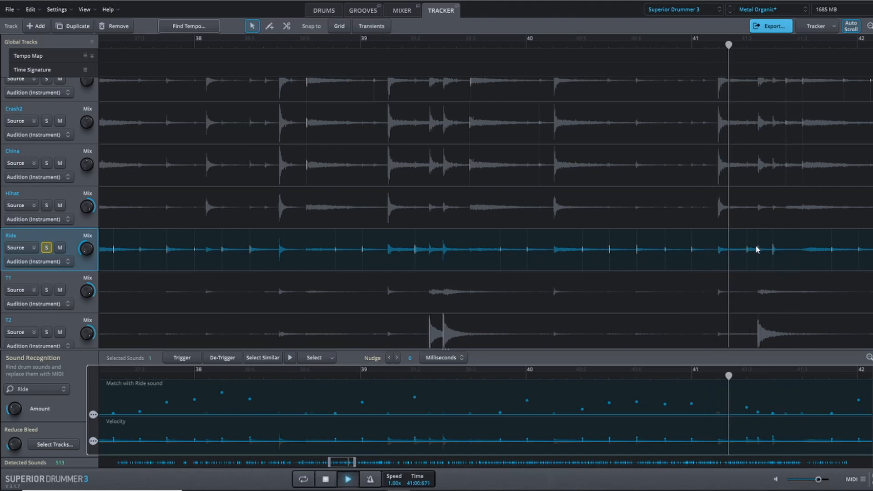
drag(754, 247, 785, 255)
key(Delete)
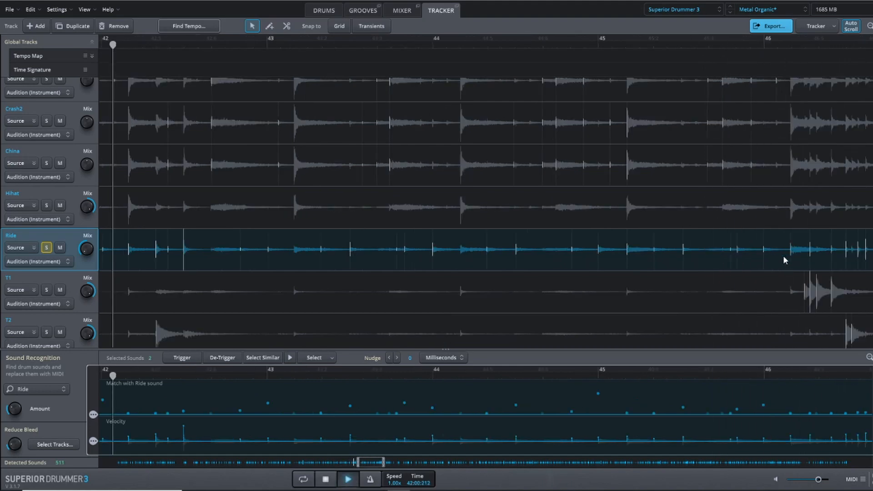
Audition the Ride from the start of bar 42 and delete the four false hits in the first half of that bar.
click(115, 41)
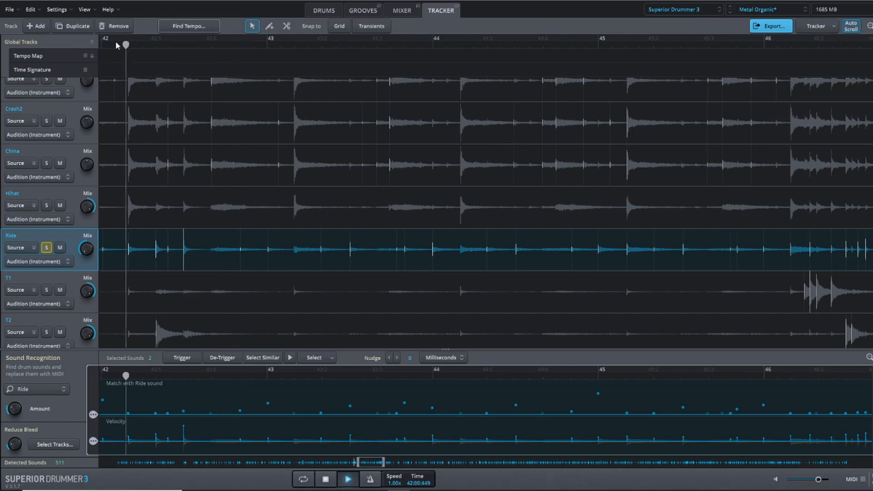
key(space)
key(space)
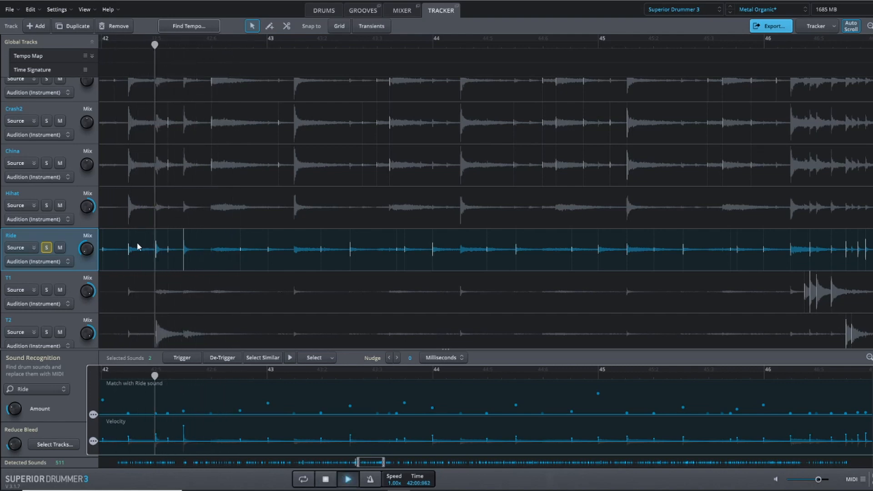
key(space)
key(space)
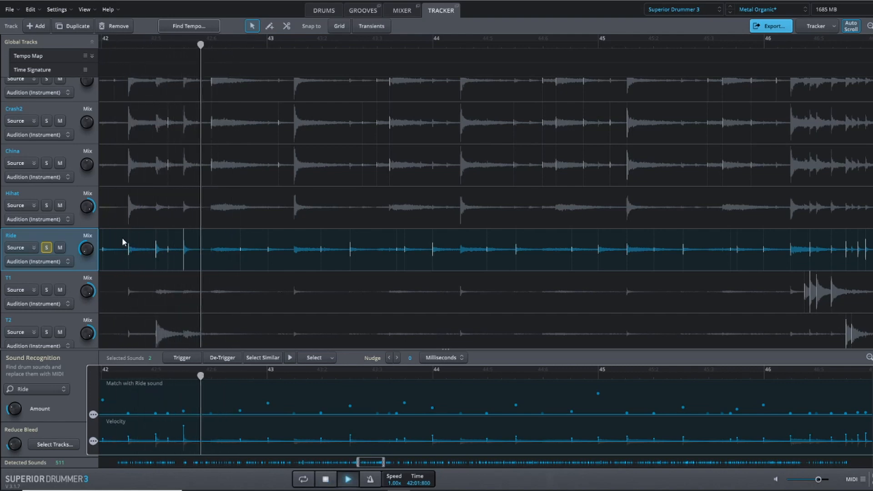
key(space)
drag(121, 238, 191, 267)
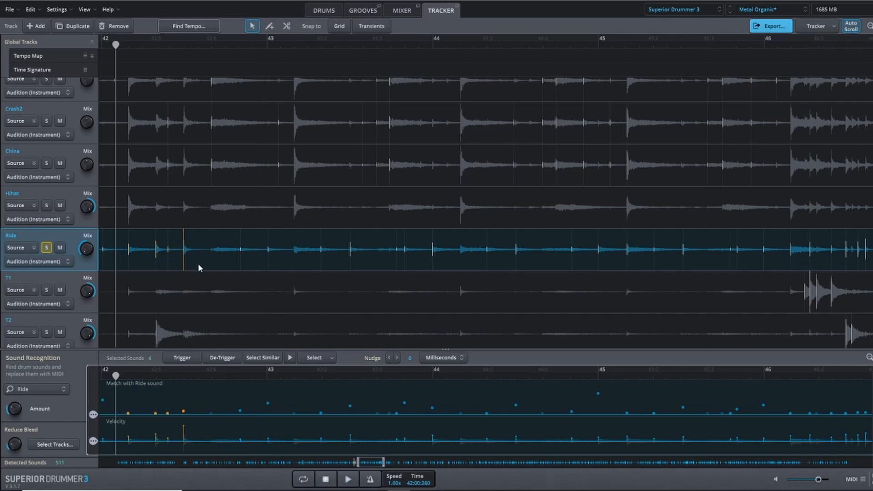
key(Delete)
Replay the Ride from the start of bar 42 and delete the false hits late in bar 43 and early in bar 45.
key(space)
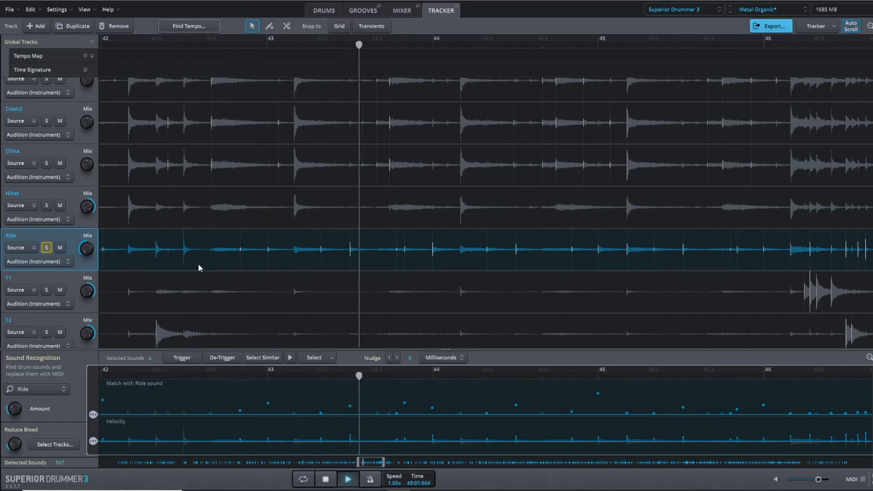
key(space)
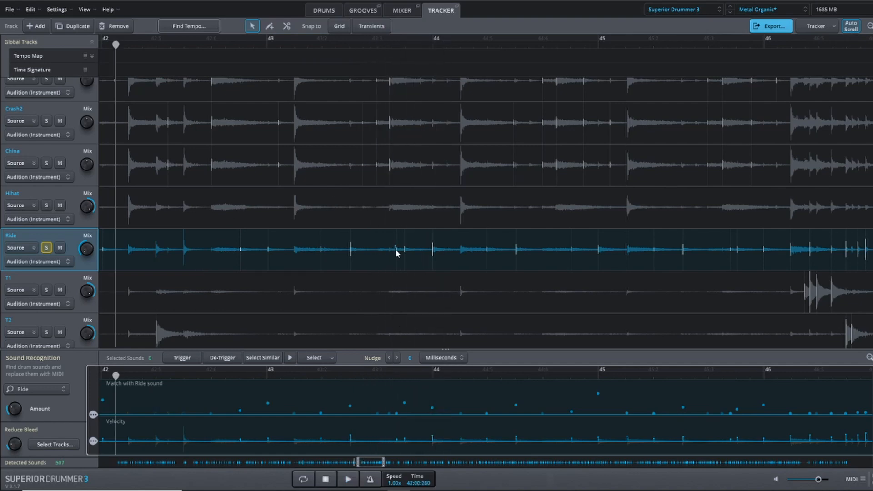
key(space)
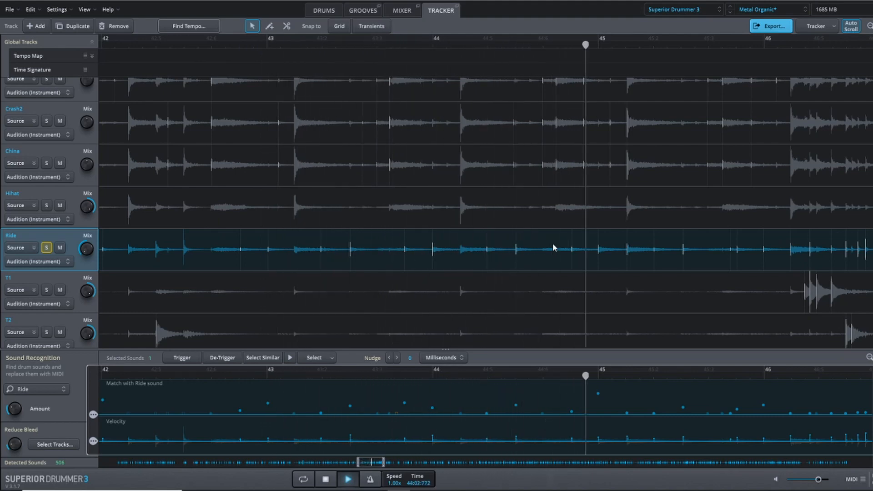
drag(618, 239, 633, 253)
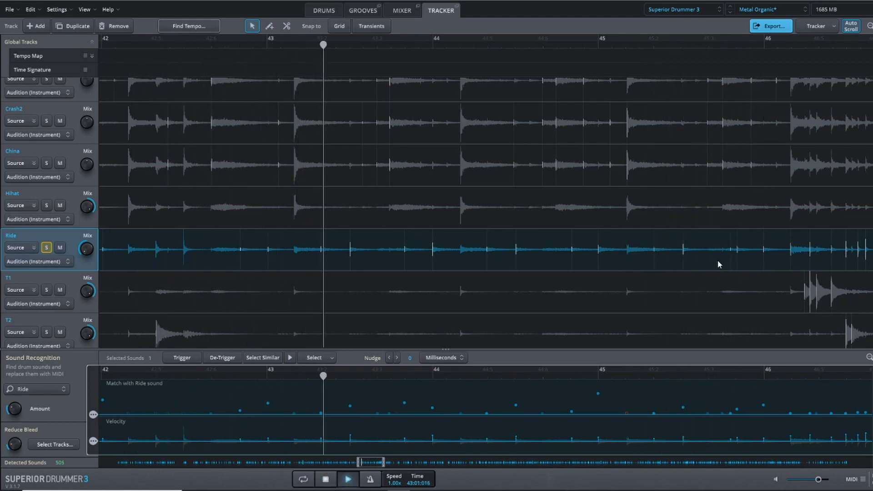
Delete the false Ride hit late in bar 45 and the six false hits around the tom fill in bar 46.
drag(727, 244, 733, 257)
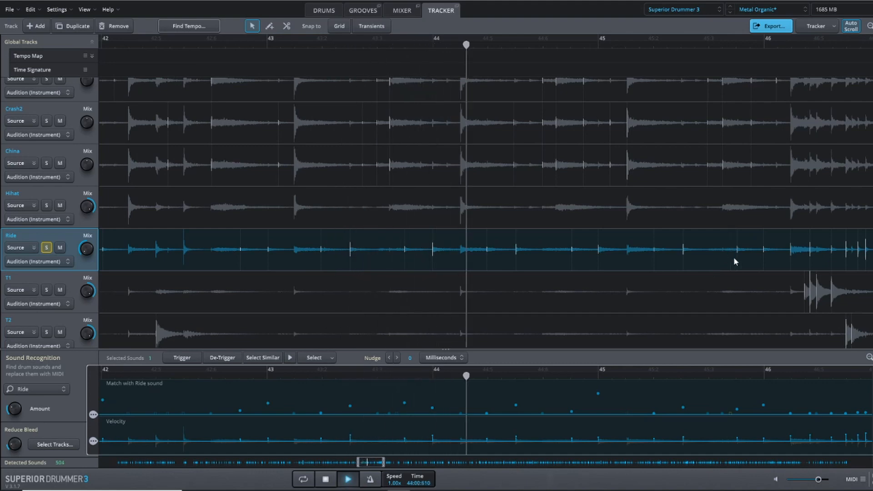
key(Delete)
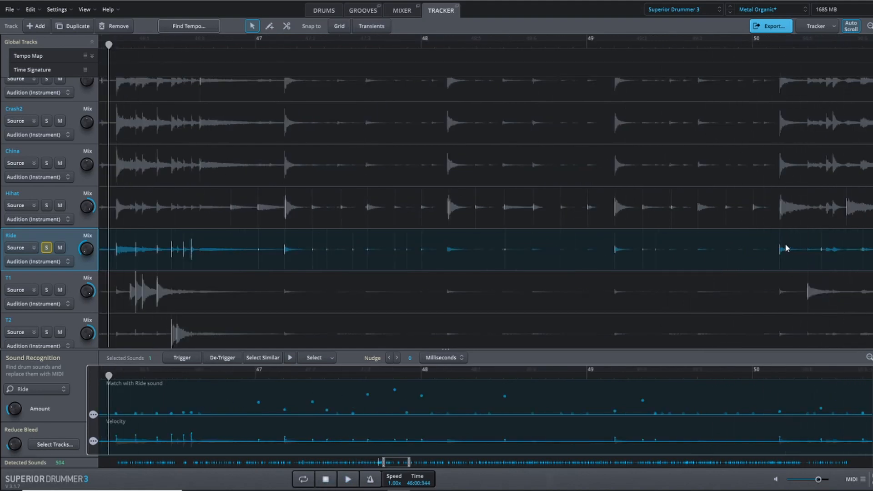
key(space)
drag(107, 238, 203, 263)
Select the Ride hits from bar 33 up to bar 46 and audition them from the middle of bar 32.
drag(382, 463, 263, 479)
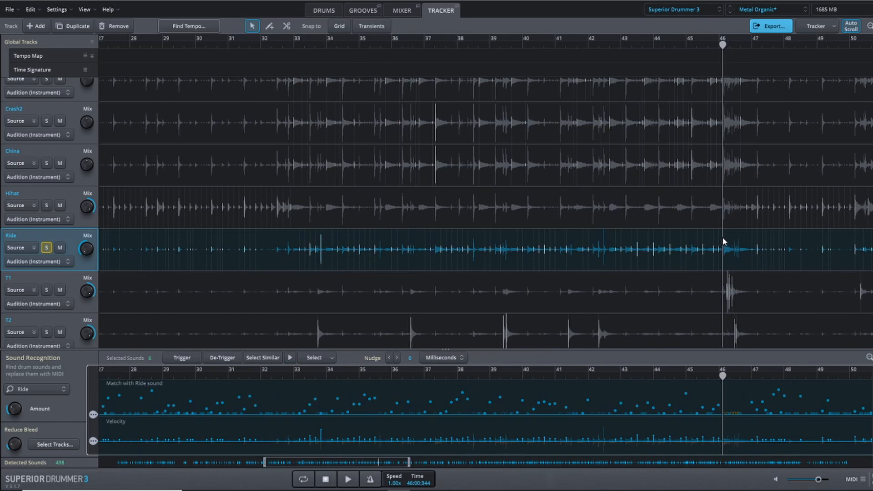
drag(725, 255, 293, 266)
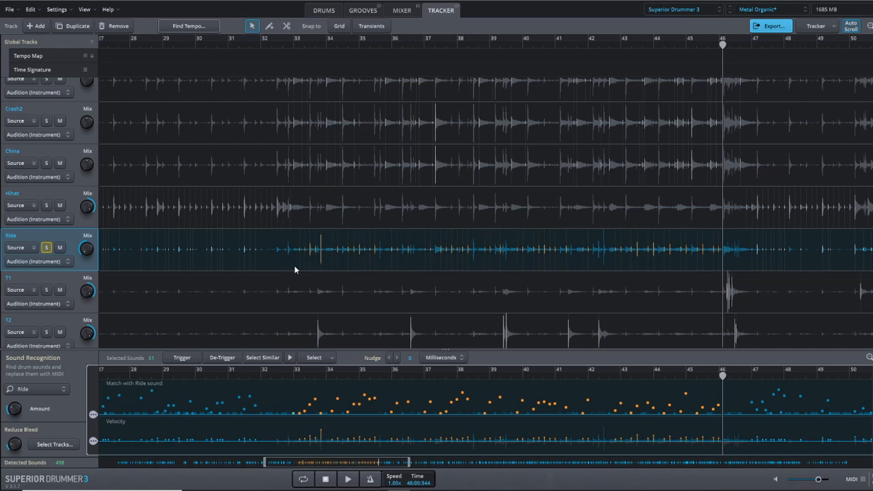
click(279, 44)
key(space)
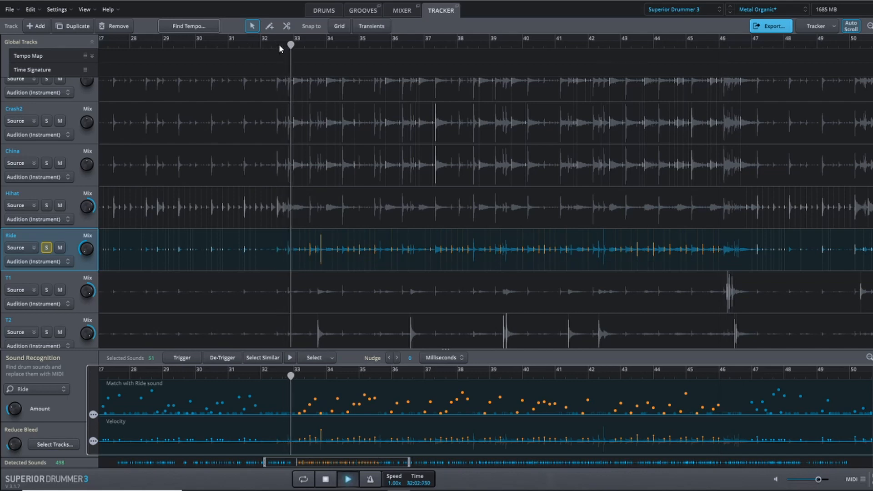
key(space)
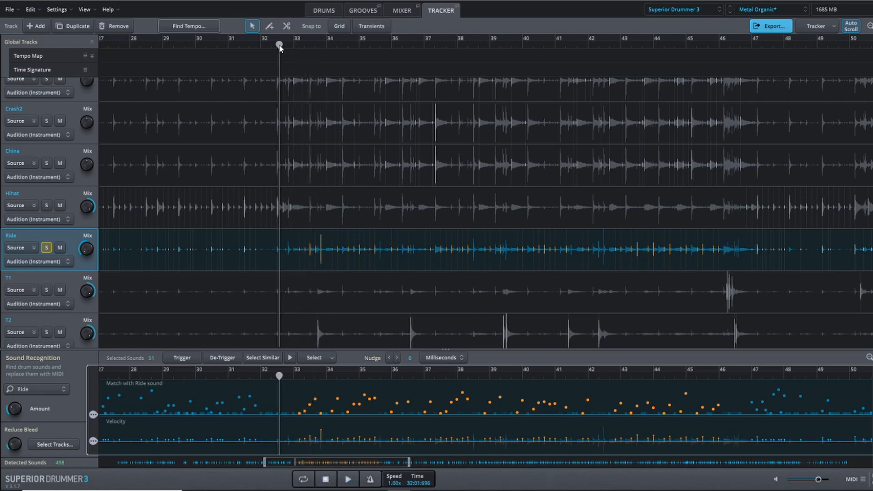
key(t)
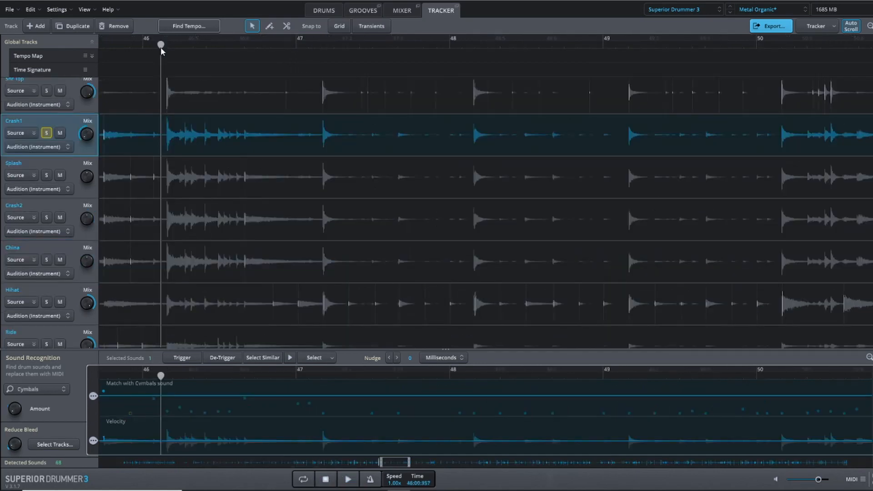
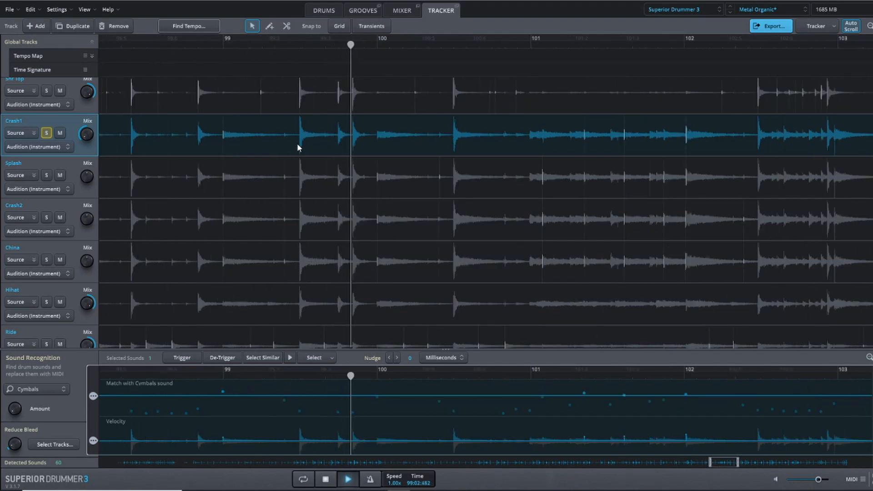
Audition the soloed Crash1 track repeatedly from just before bar 100 to check its detected hits.
click(367, 48)
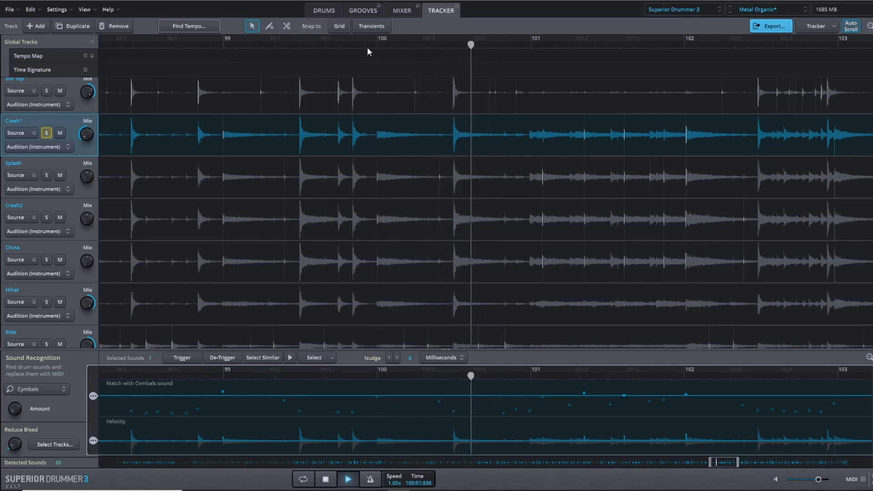
click(367, 48)
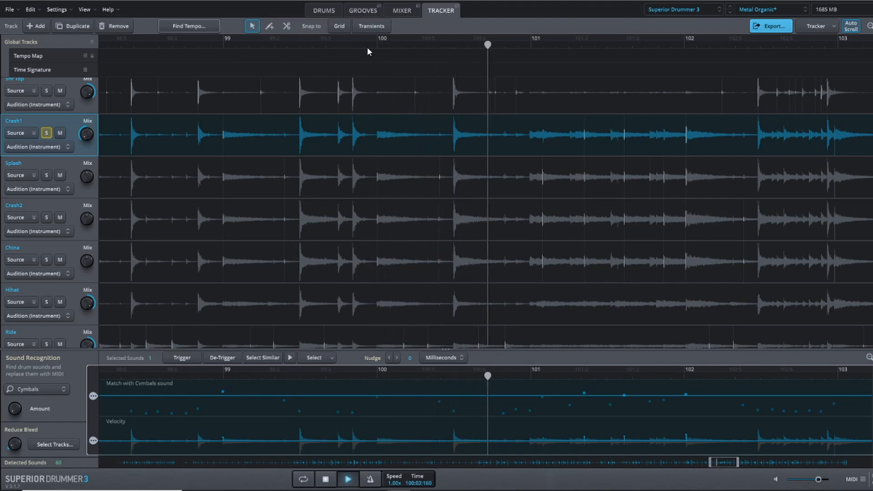
key(space)
key(space)
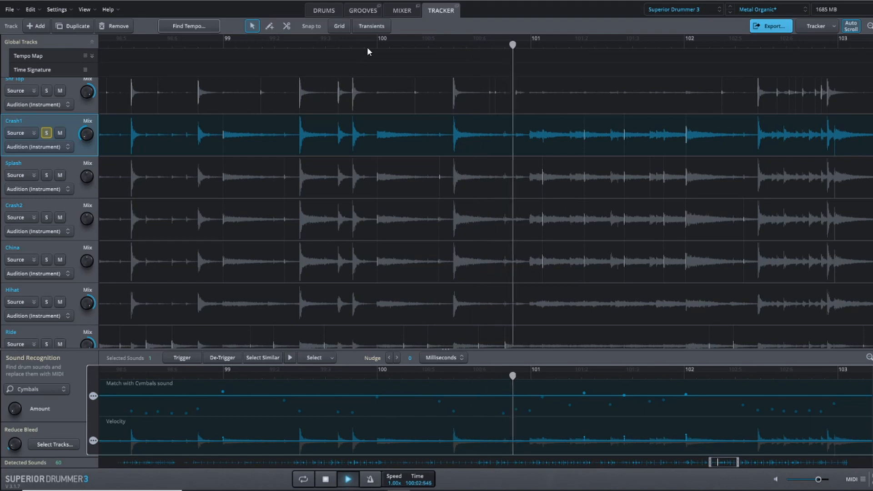
key(space)
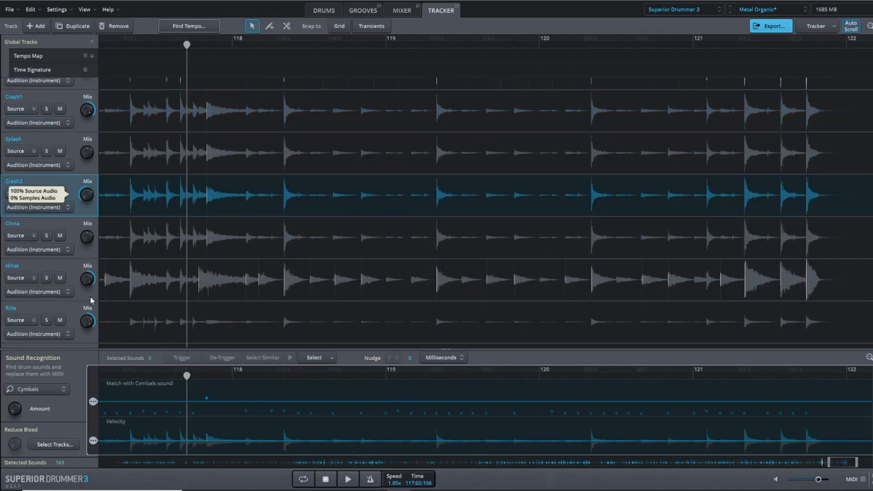
Solo the Crash2 track and delete its three false hits in bar 67.
click(46, 193)
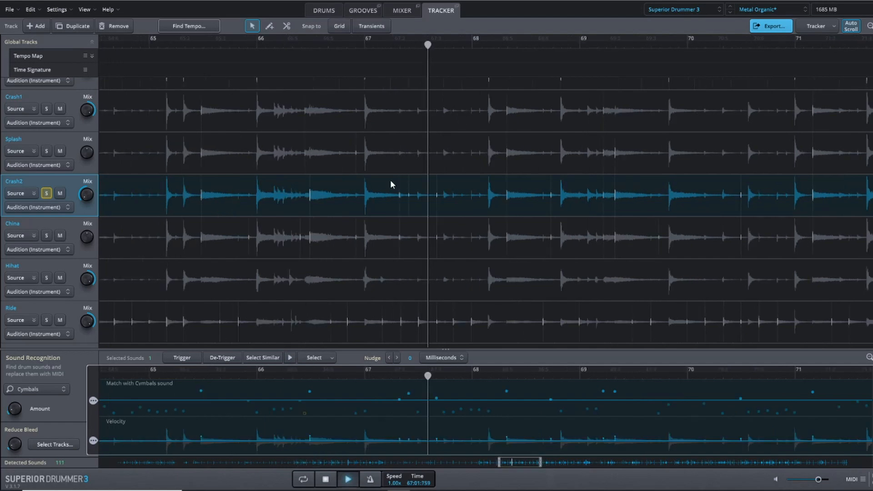
drag(392, 186, 486, 202)
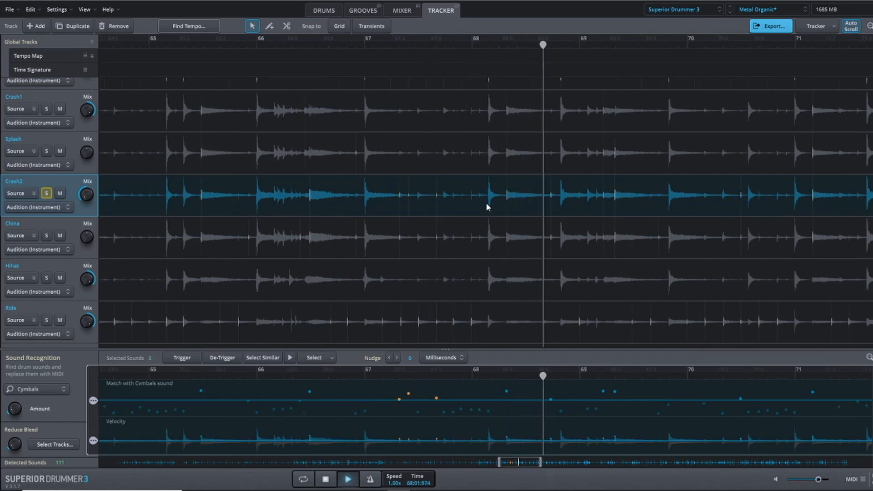
key(Delete)
Delete the false Crash2 hits late in bar 68, early in bar 69 and in the middle of bar 70.
drag(540, 187, 607, 207)
key(Delete)
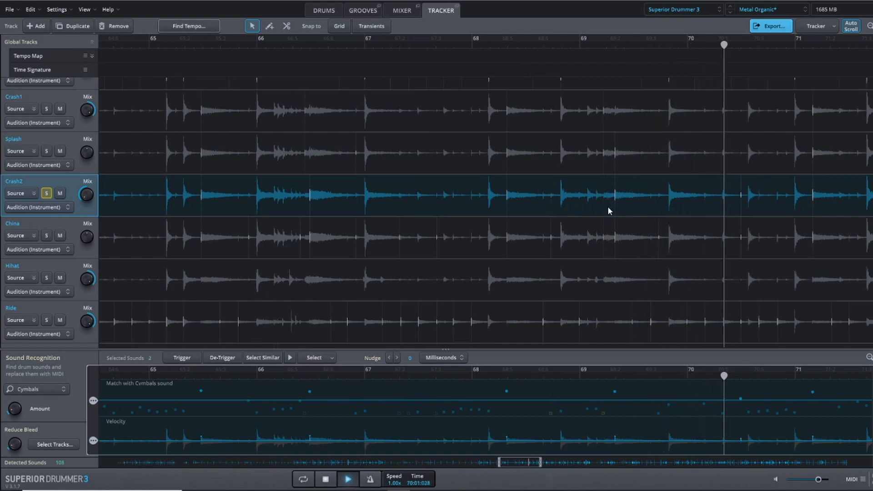
drag(732, 190, 755, 201)
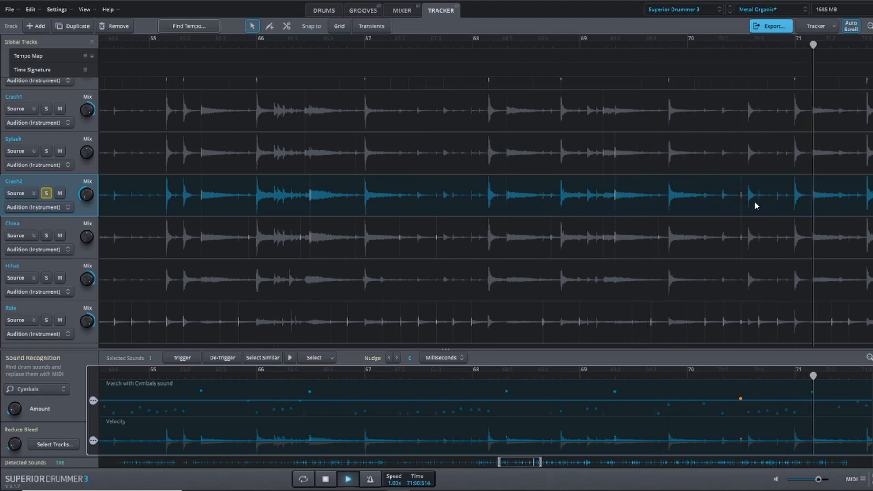
key(Delete)
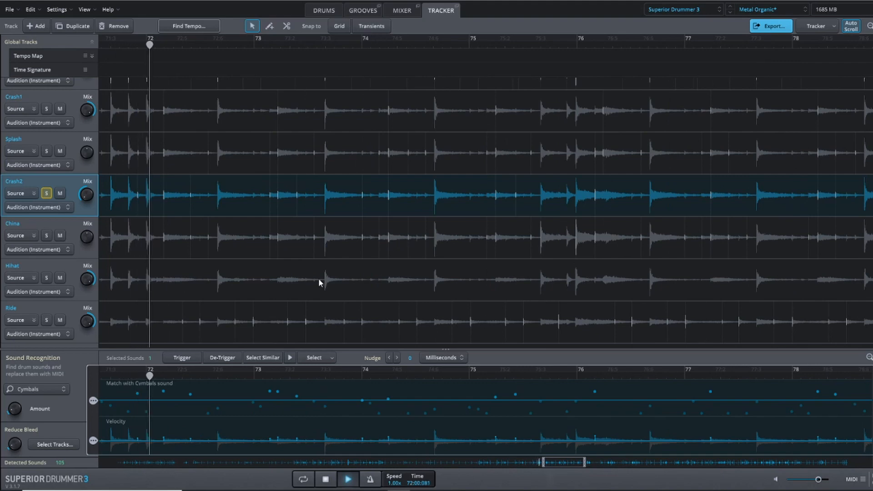
Delete the false Crash2 hits late in bar 71 and before the middle of bar 72, replaying the passage from the end of bar 71.
drag(134, 186, 145, 209)
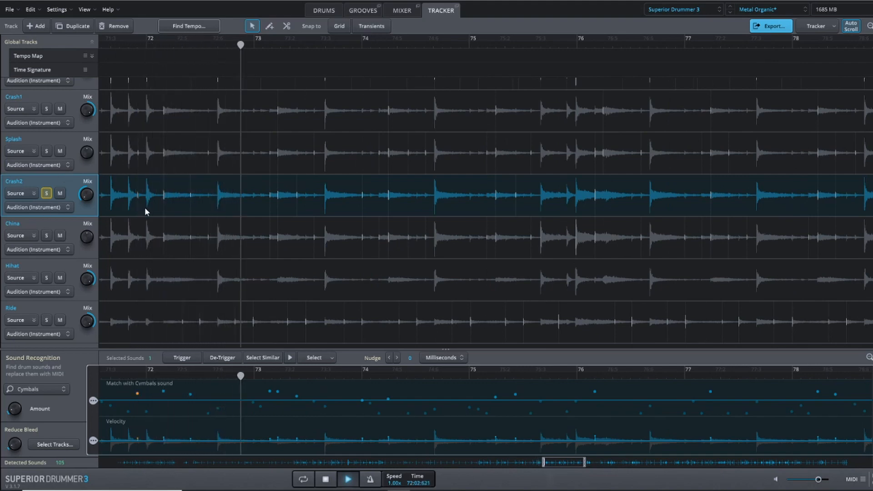
key(Delete)
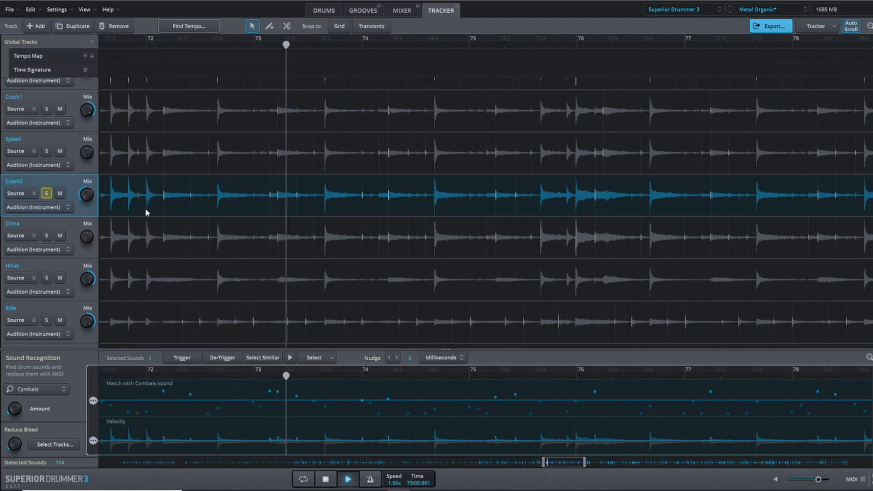
click(143, 40)
drag(188, 183, 198, 203)
key(Delete)
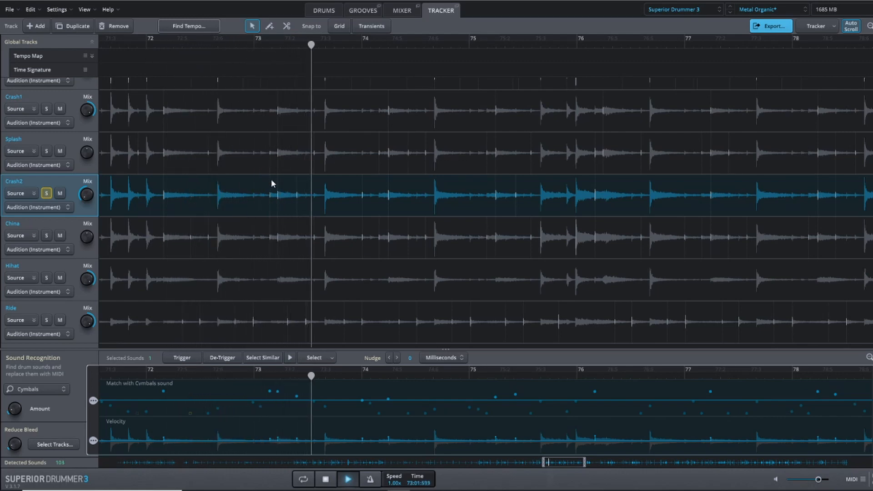
Delete the false Crash2 hits between the start of bar 73 and bar 74, and the two false hits in bar 75.
mouse_move(273, 183)
mouse_down()
mouse_move(279, 199)
mouse_move(296, 202)
mouse_move(368, 204)
mouse_up()
key(space)
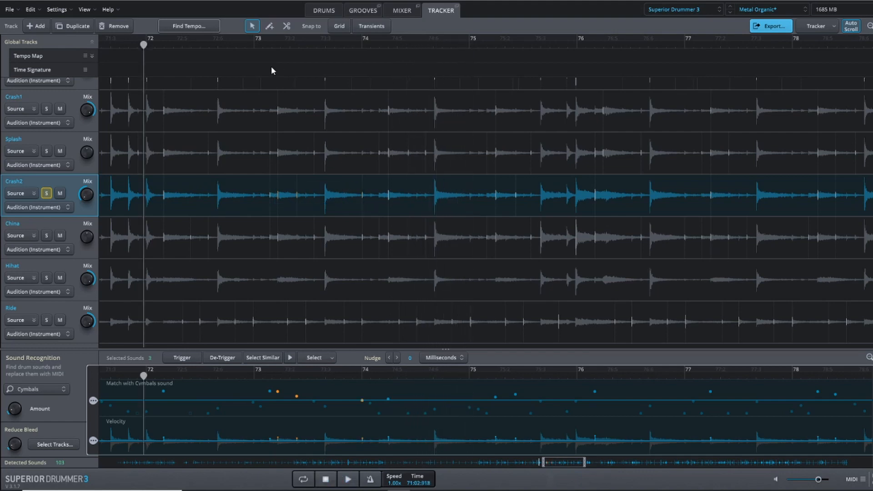
key(Delete)
click(387, 194)
drag(488, 188, 527, 205)
key(Delete)
click(486, 415)
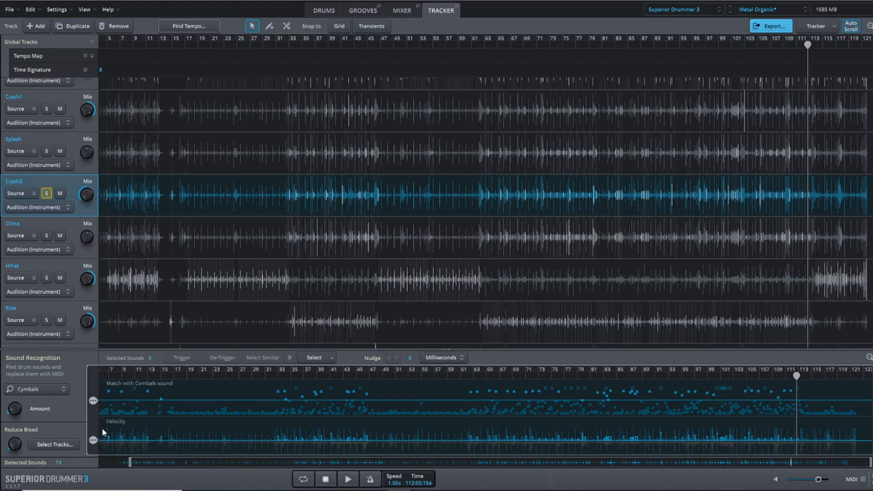
Select all Crash2 hits and raise their velocities to one high level, and do the same for the Crash1 hits.
drag(101, 429, 723, 440)
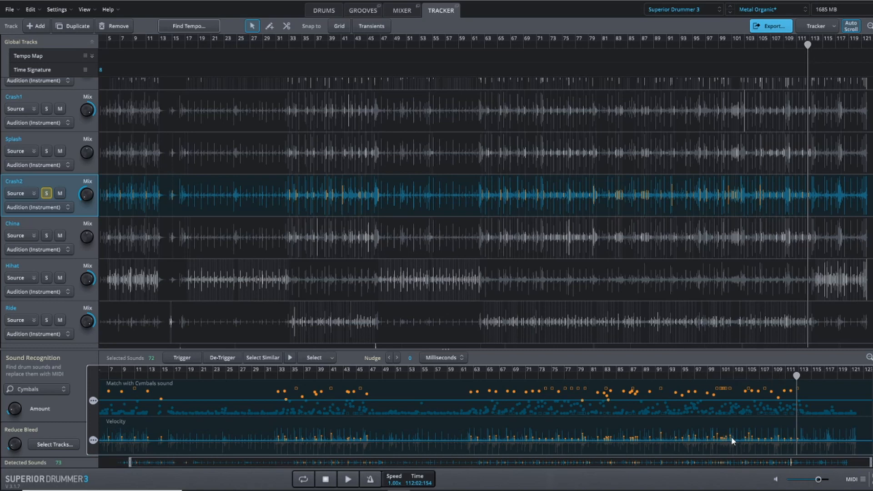
scroll(360, 210, up, 1)
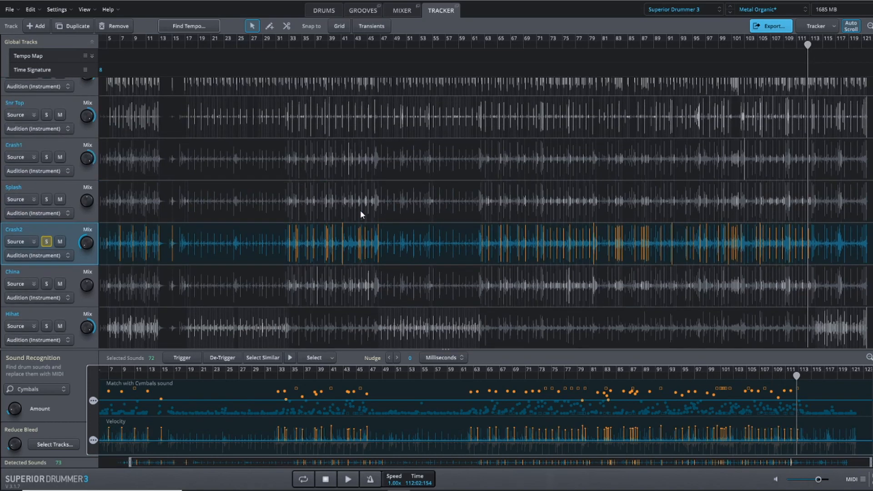
click(135, 163)
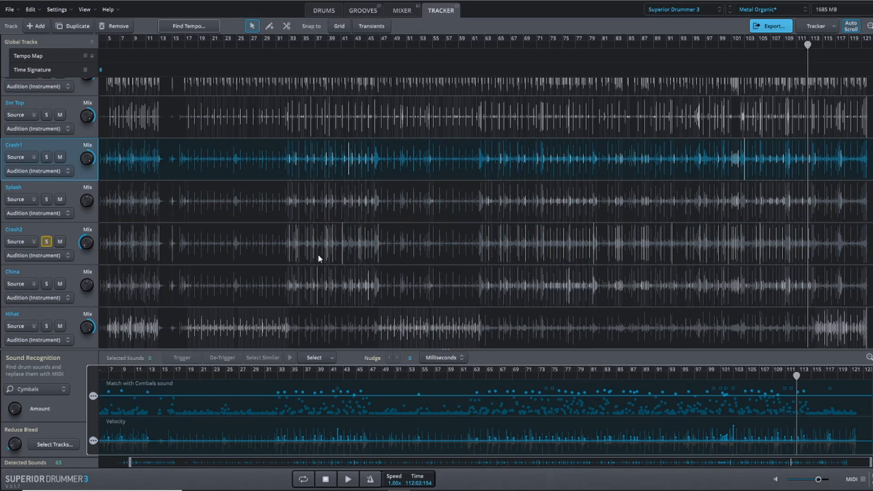
drag(101, 149, 547, 190)
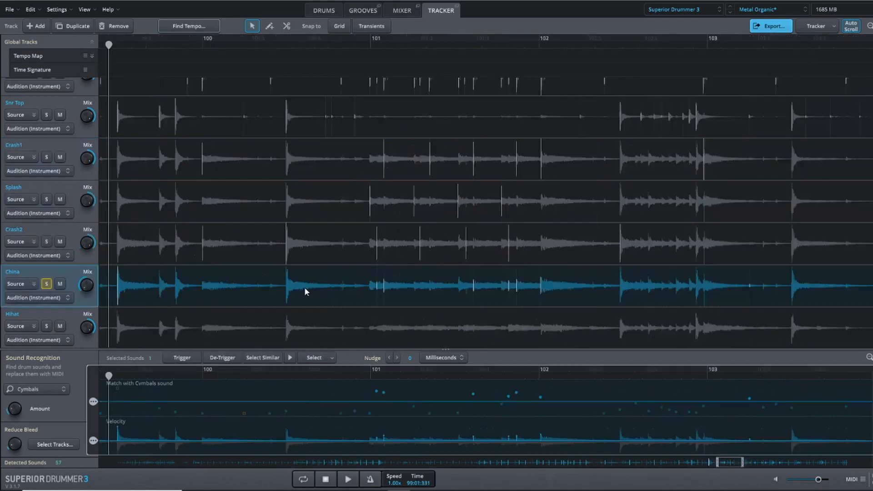
Audition the China from bar 99 and delete its six false hits between the start of bar 101 and bar 102.
key(space)
drag(370, 275, 548, 300)
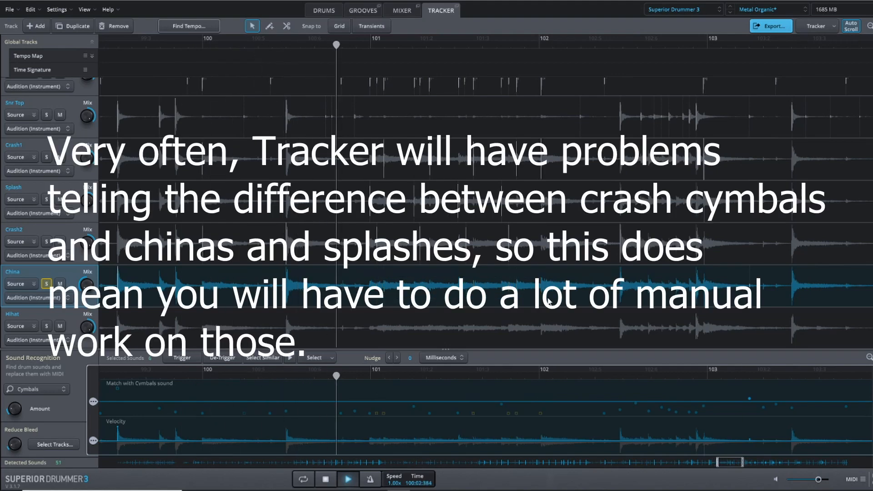
Trigger the missed China hits at bar 102 and mid-bar 103, and delete the false hits in bar 103 and early in bar 105.
key(Delete)
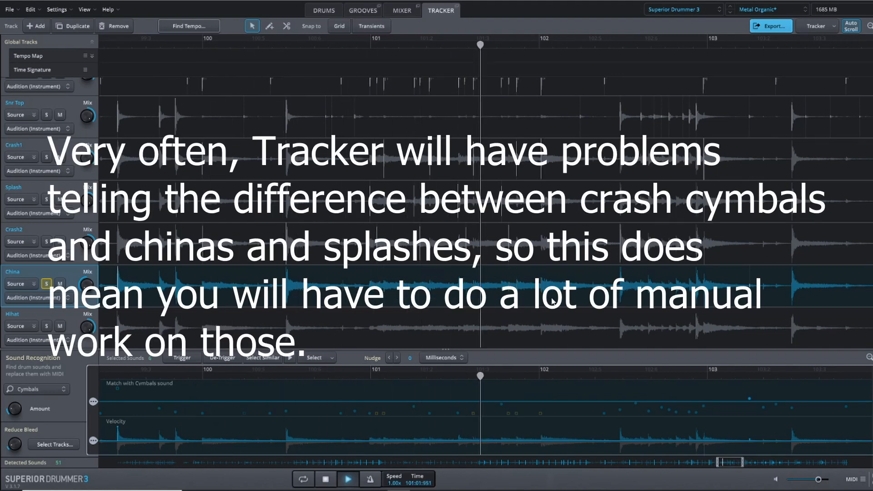
key(space)
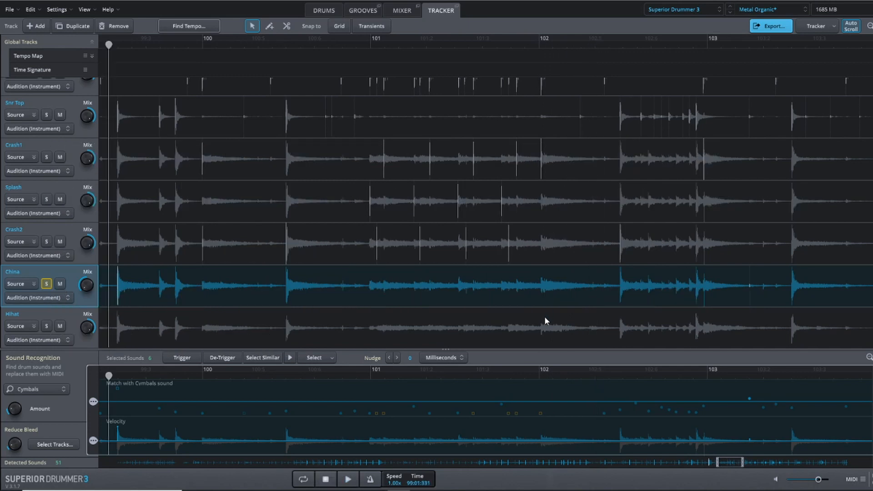
click(540, 413)
key(space)
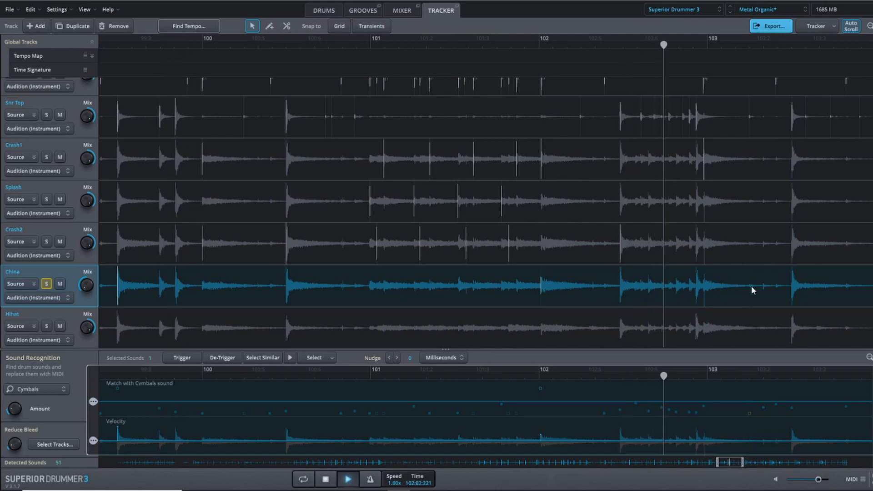
double_click(791, 409)
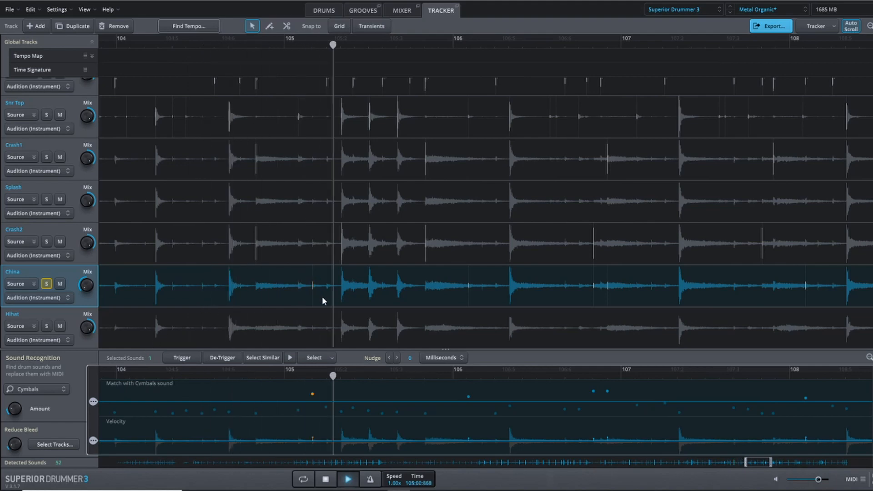
key(Delete)
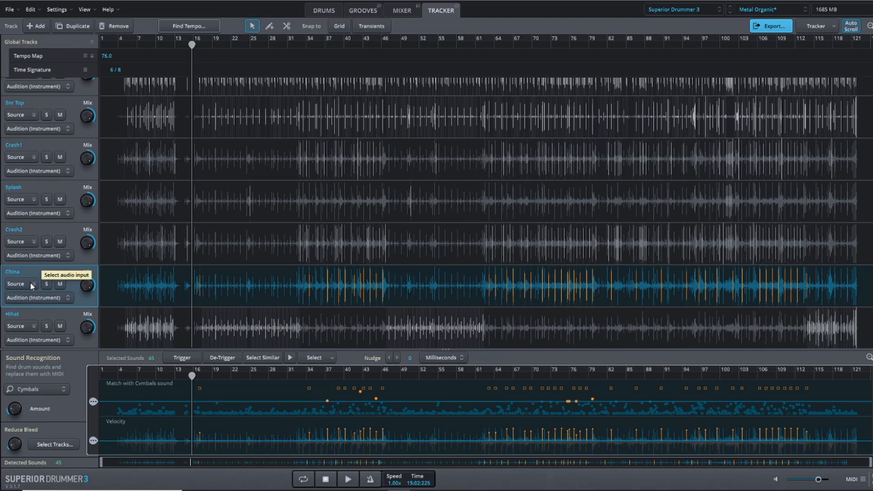
Add a 5/8 time signature change at bar 5 of the time signature track.
click(117, 46)
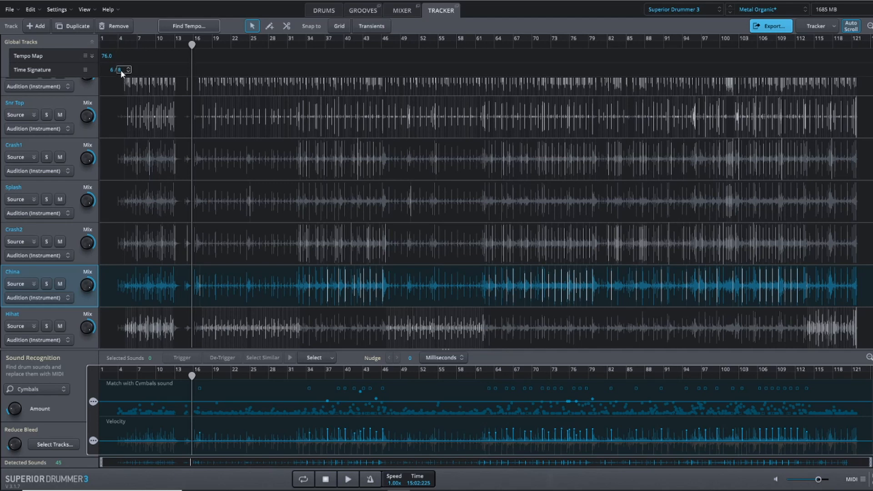
click(117, 46)
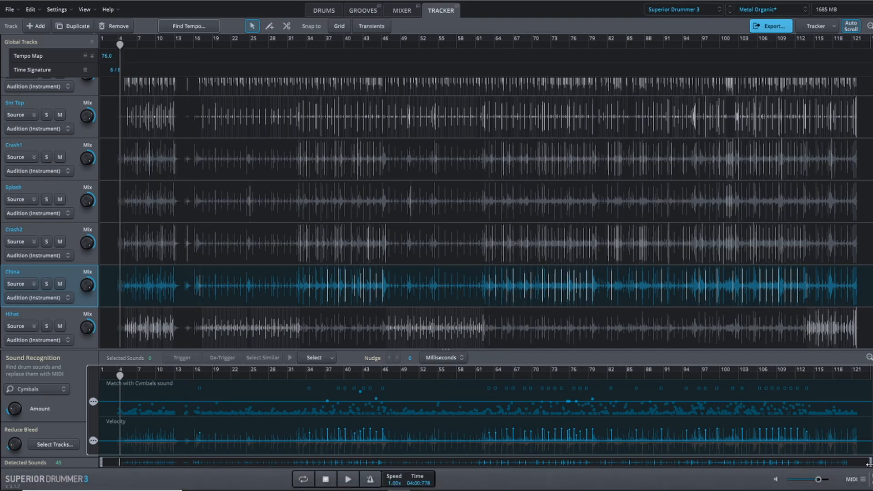
drag(869, 463, 232, 463)
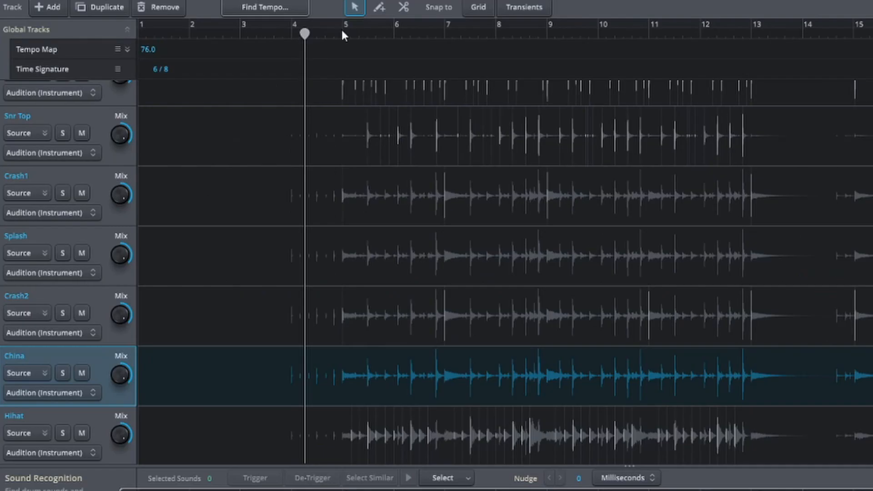
double_click(342, 70)
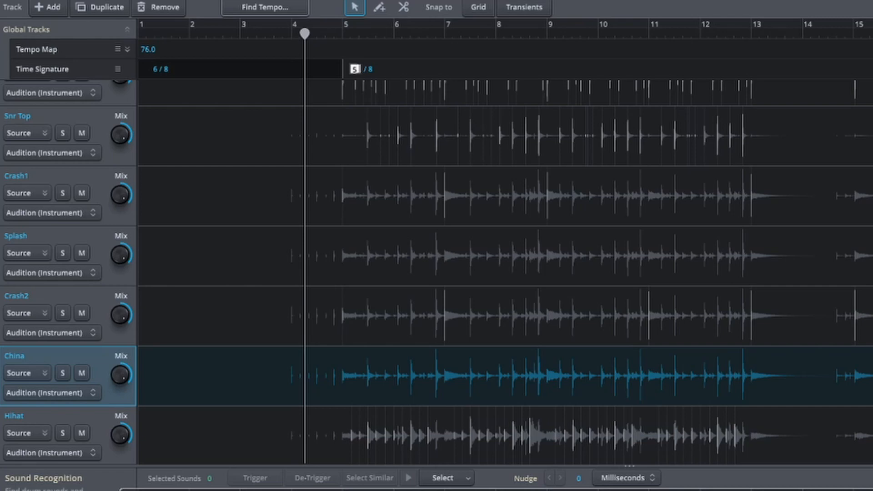
key(Return)
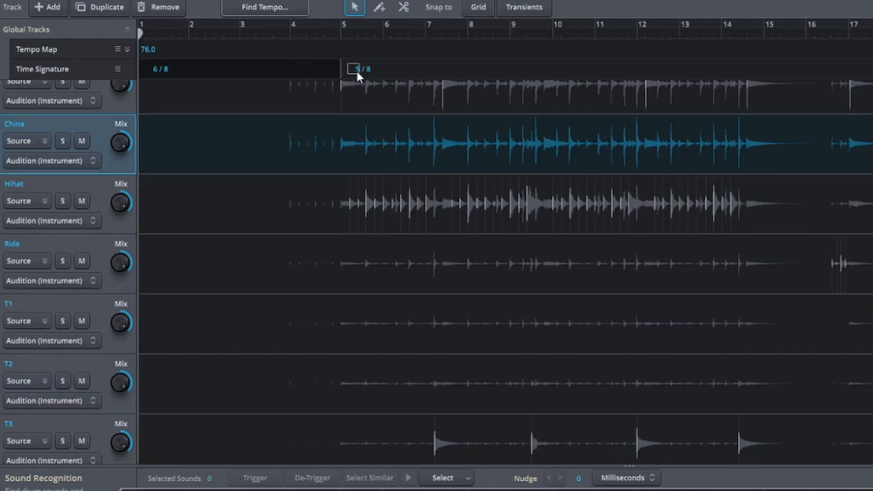
Audition the passage from bar 5, add a 7/8 time signature at bar 6, and place another change at bar 7.
click(342, 30)
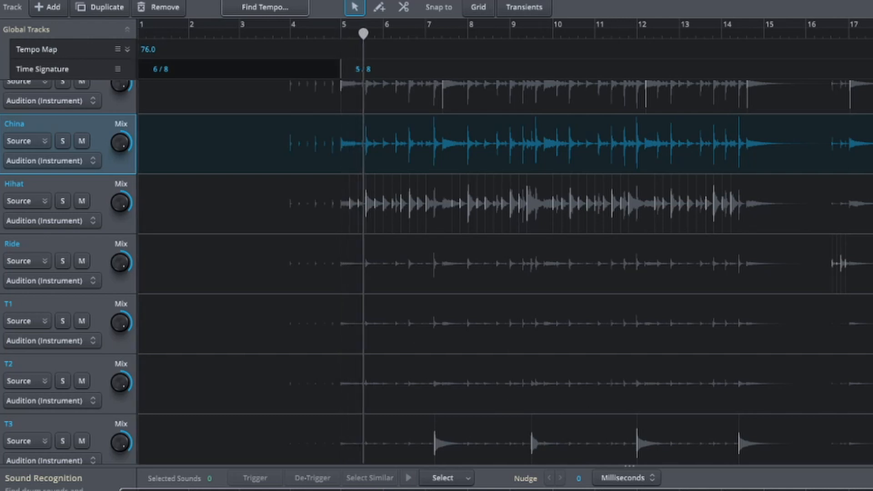
key(ctrl+Right)
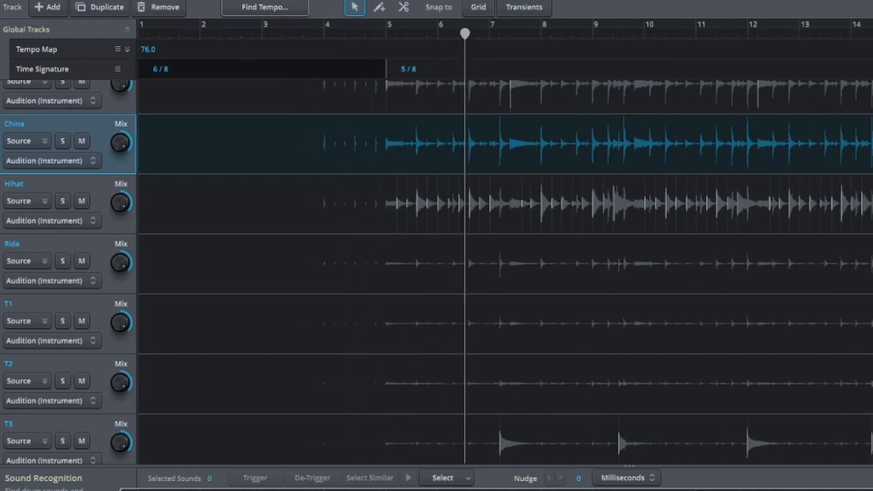
key(ctrl+Right)
key(ctrl+Right)
key(ctrl+Right)
key(space)
key(space)
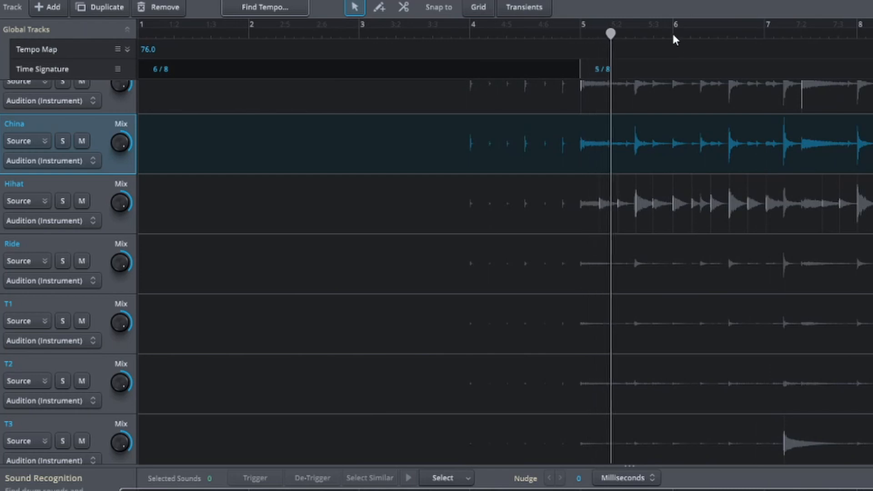
key(space)
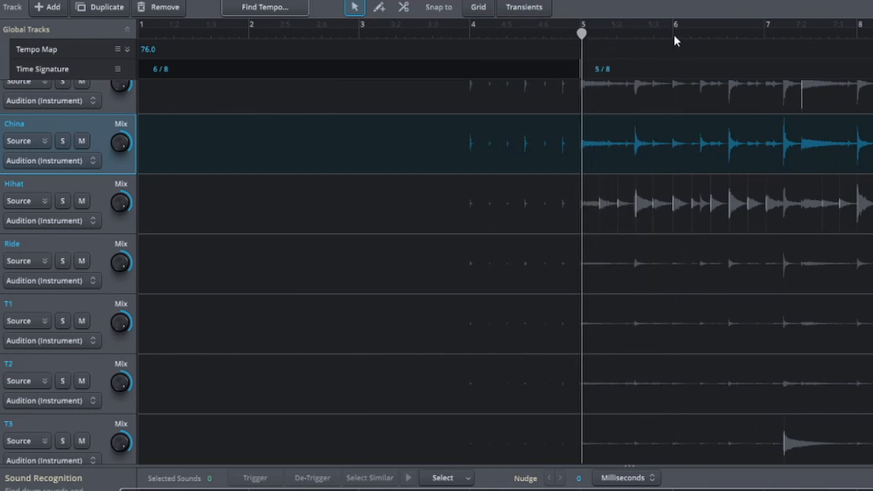
click(673, 69)
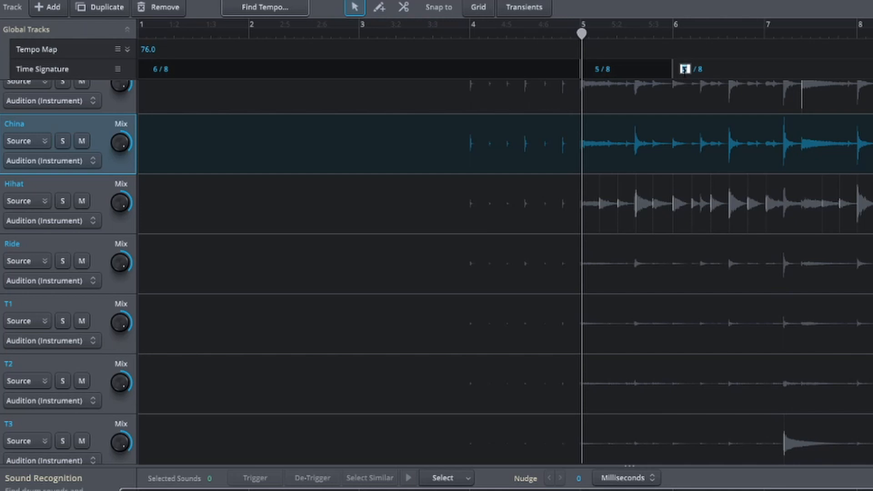
text(7)
click(801, 69)
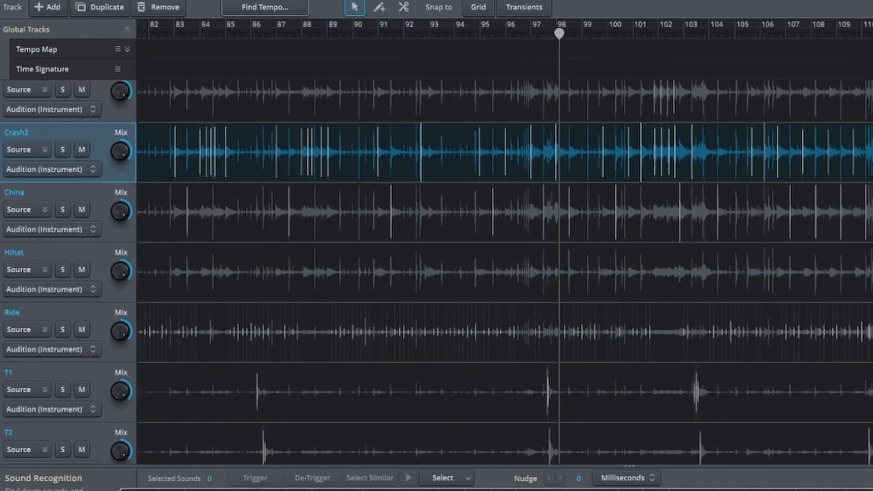
Play the passage around bar 98 and add a 5/8 time signature change at bar 99.
scroll(164, 100, up, 5)
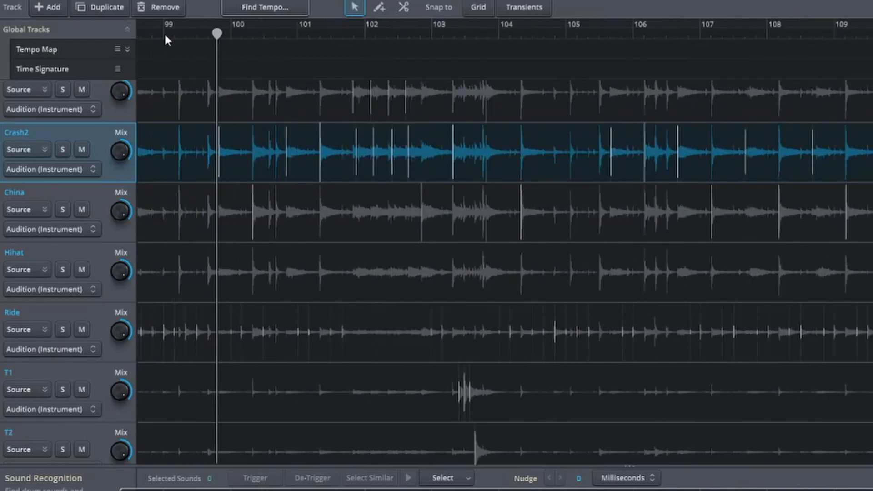
key(space)
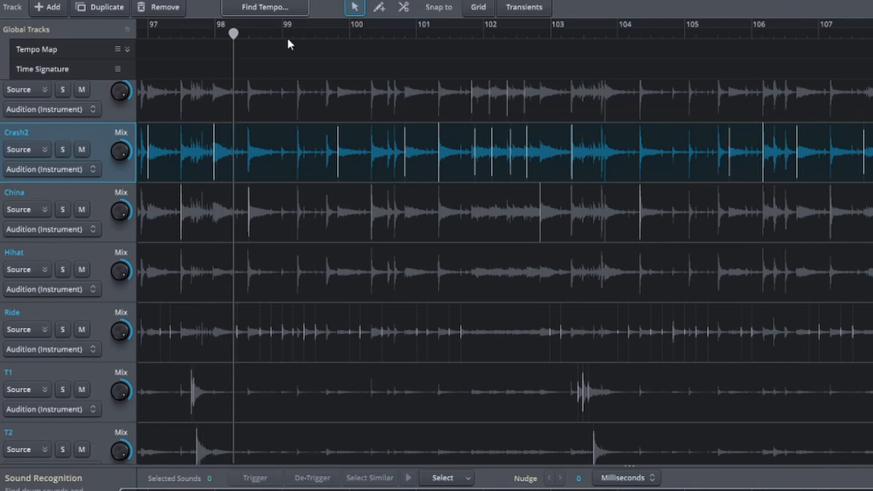
double_click(285, 71)
double_click(296, 68)
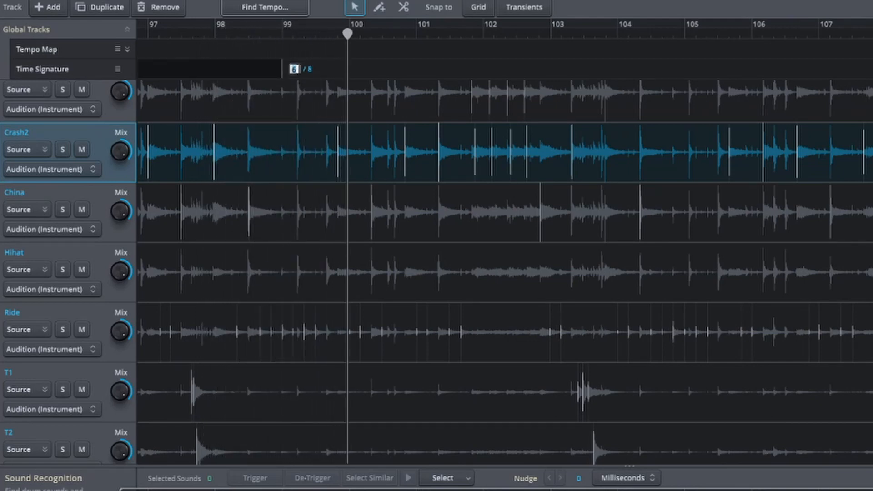
text(5)
key(Tab)
key(Return)
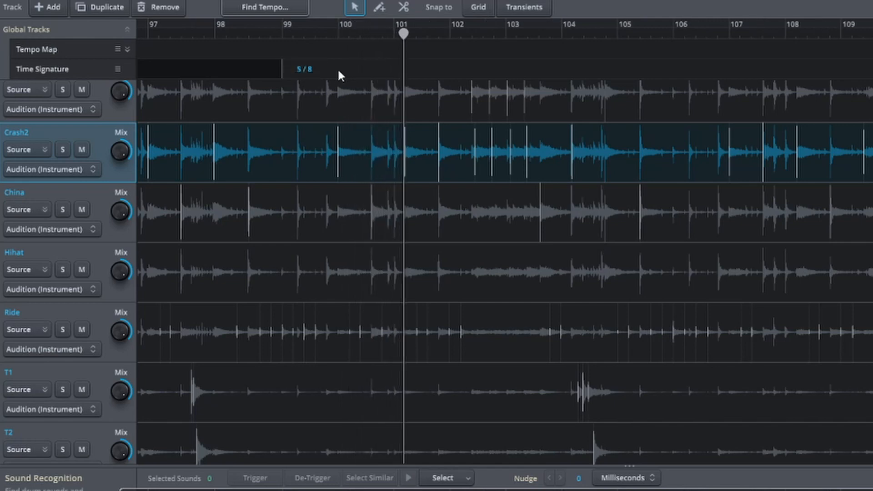
Return the meter to 6/8 with a time signature change at bar 100.
double_click(338, 70)
double_click(356, 71)
text(6)
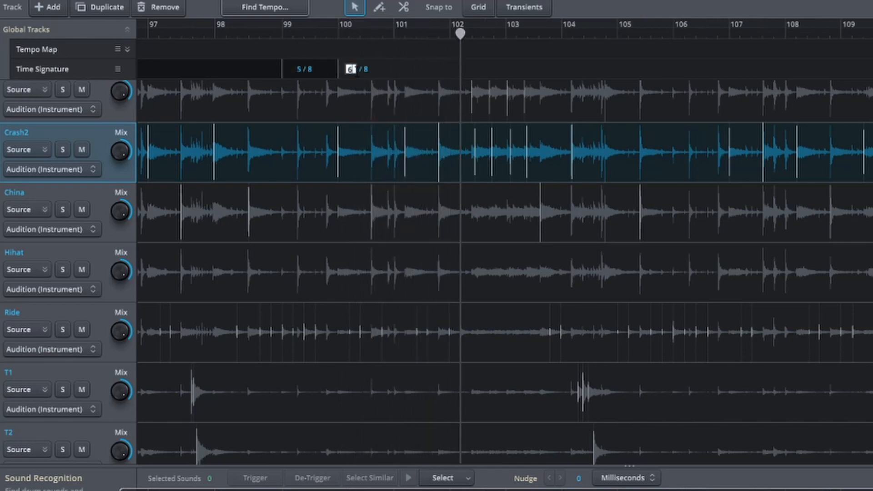
key(Return)
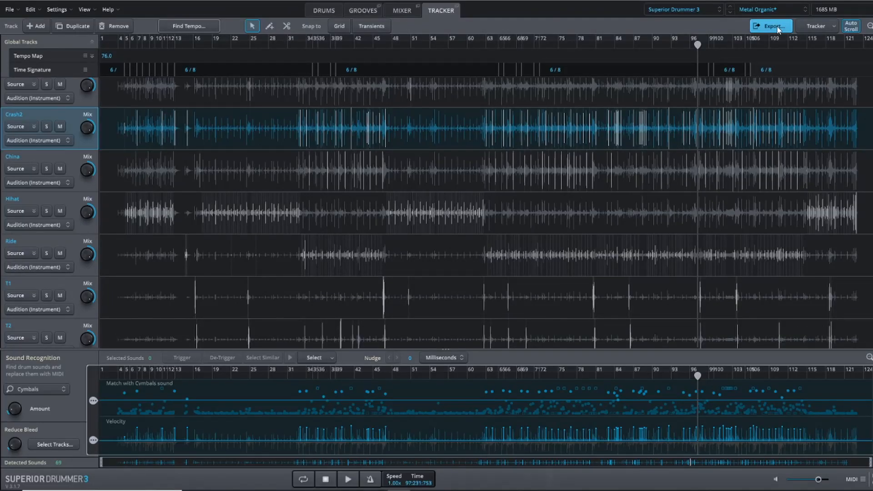
Export the combined tracks to the song track with tempo and time signatures included, and save the selected MIDI as a file.
click(778, 29)
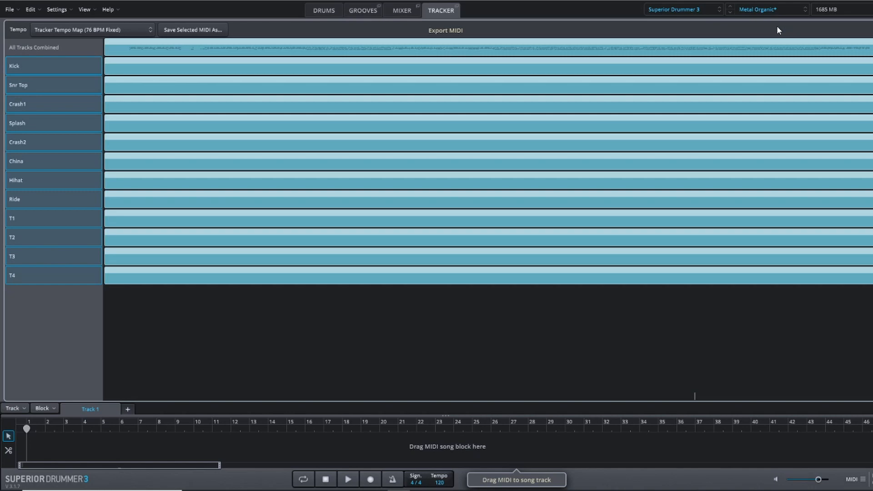
click(778, 28)
click(772, 30)
drag(136, 50, 5, 450)
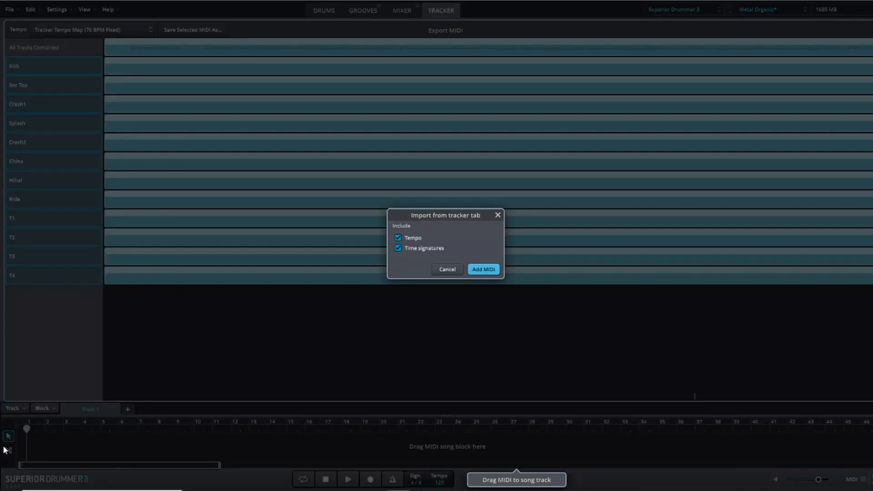
click(398, 237)
click(481, 270)
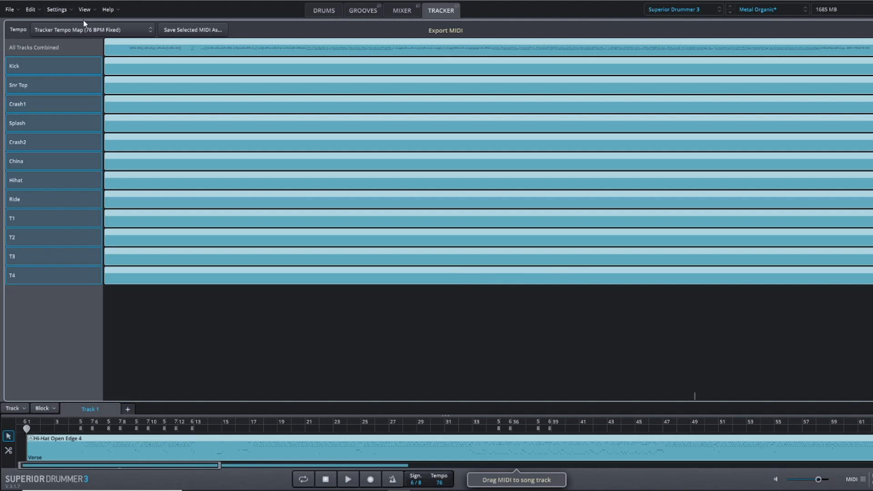
click(205, 34)
key(Return)
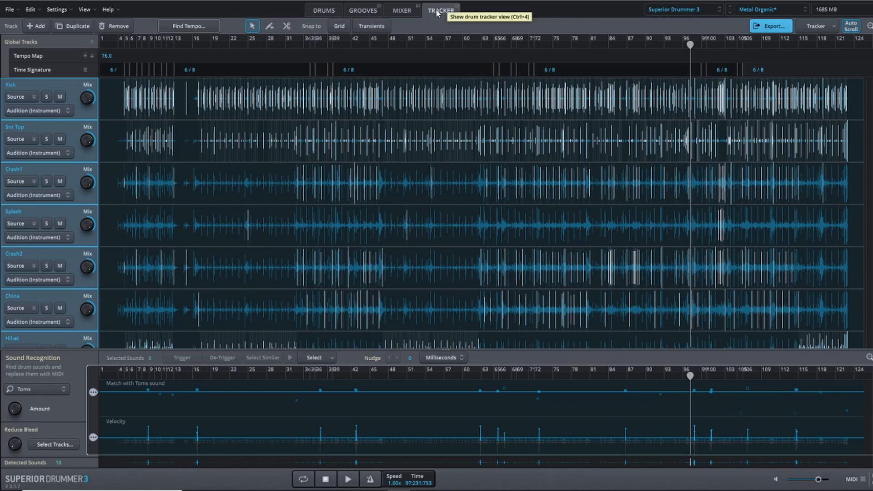
Switch to the drum kit view and open the exported song block in the Grid Editor.
click(322, 11)
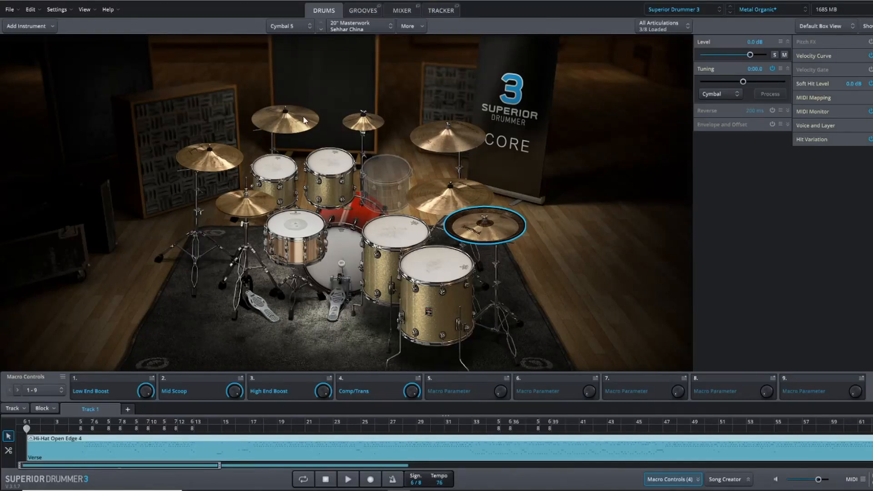
right_click(110, 451)
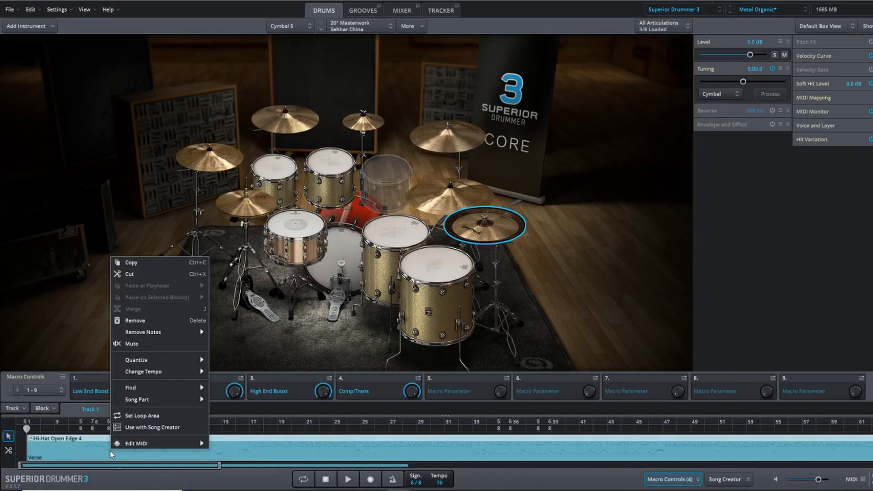
mouse_move(120, 448)
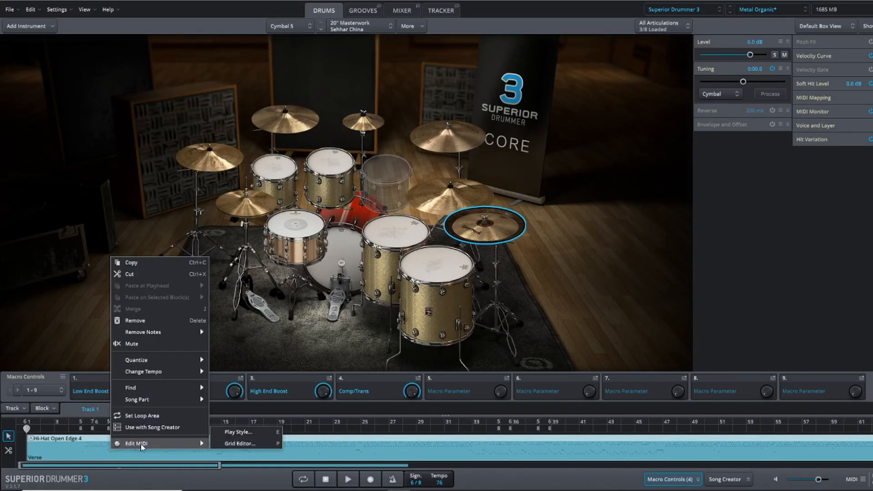
click(250, 445)
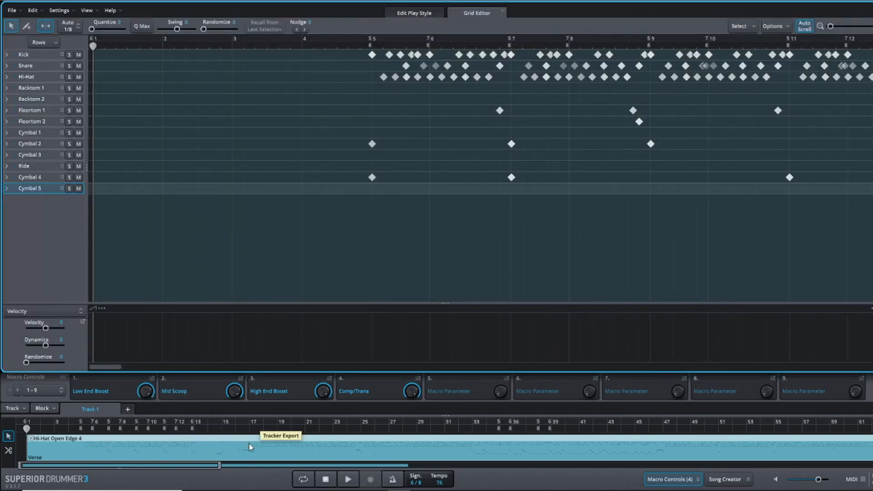